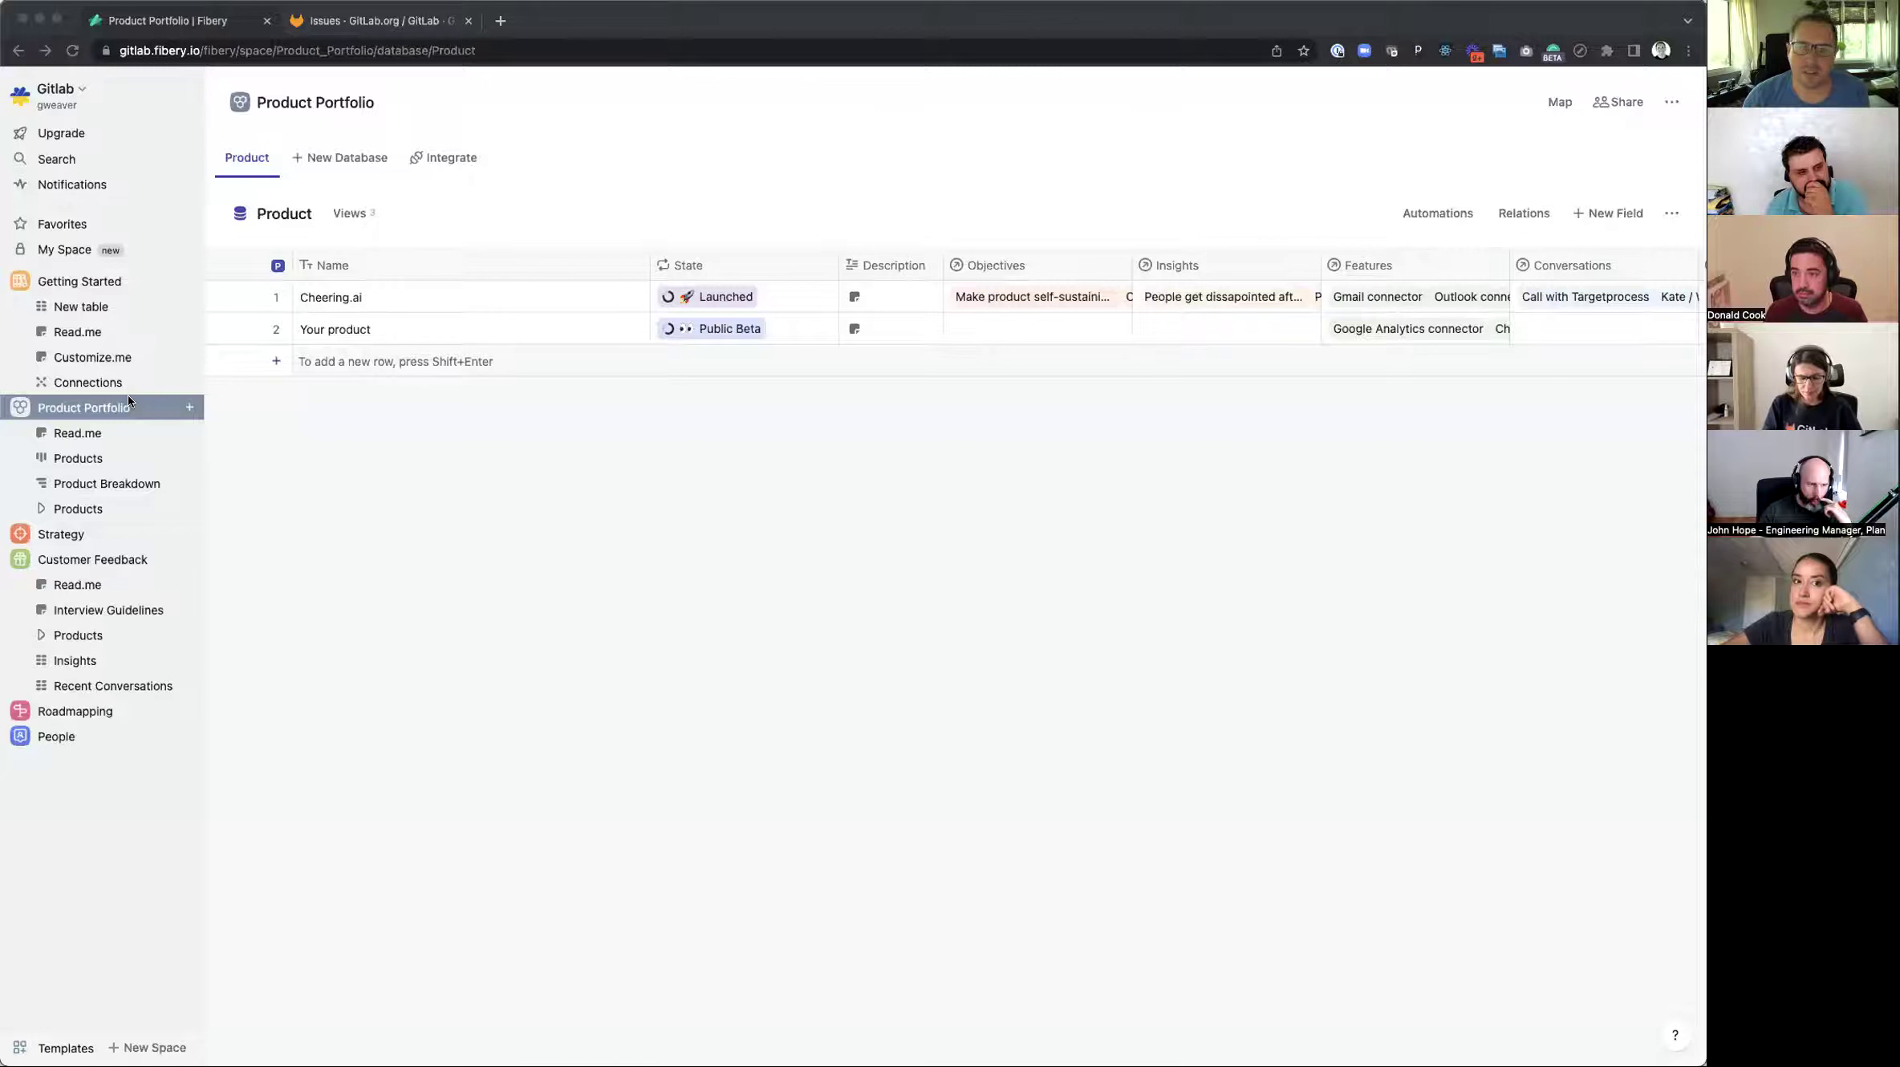
Step: Look over the Customer Feedback and Product Portfolio databases and the view types that can be added to Product Portfolio
{"action": "left_click", "coordinate": [61, 554]}
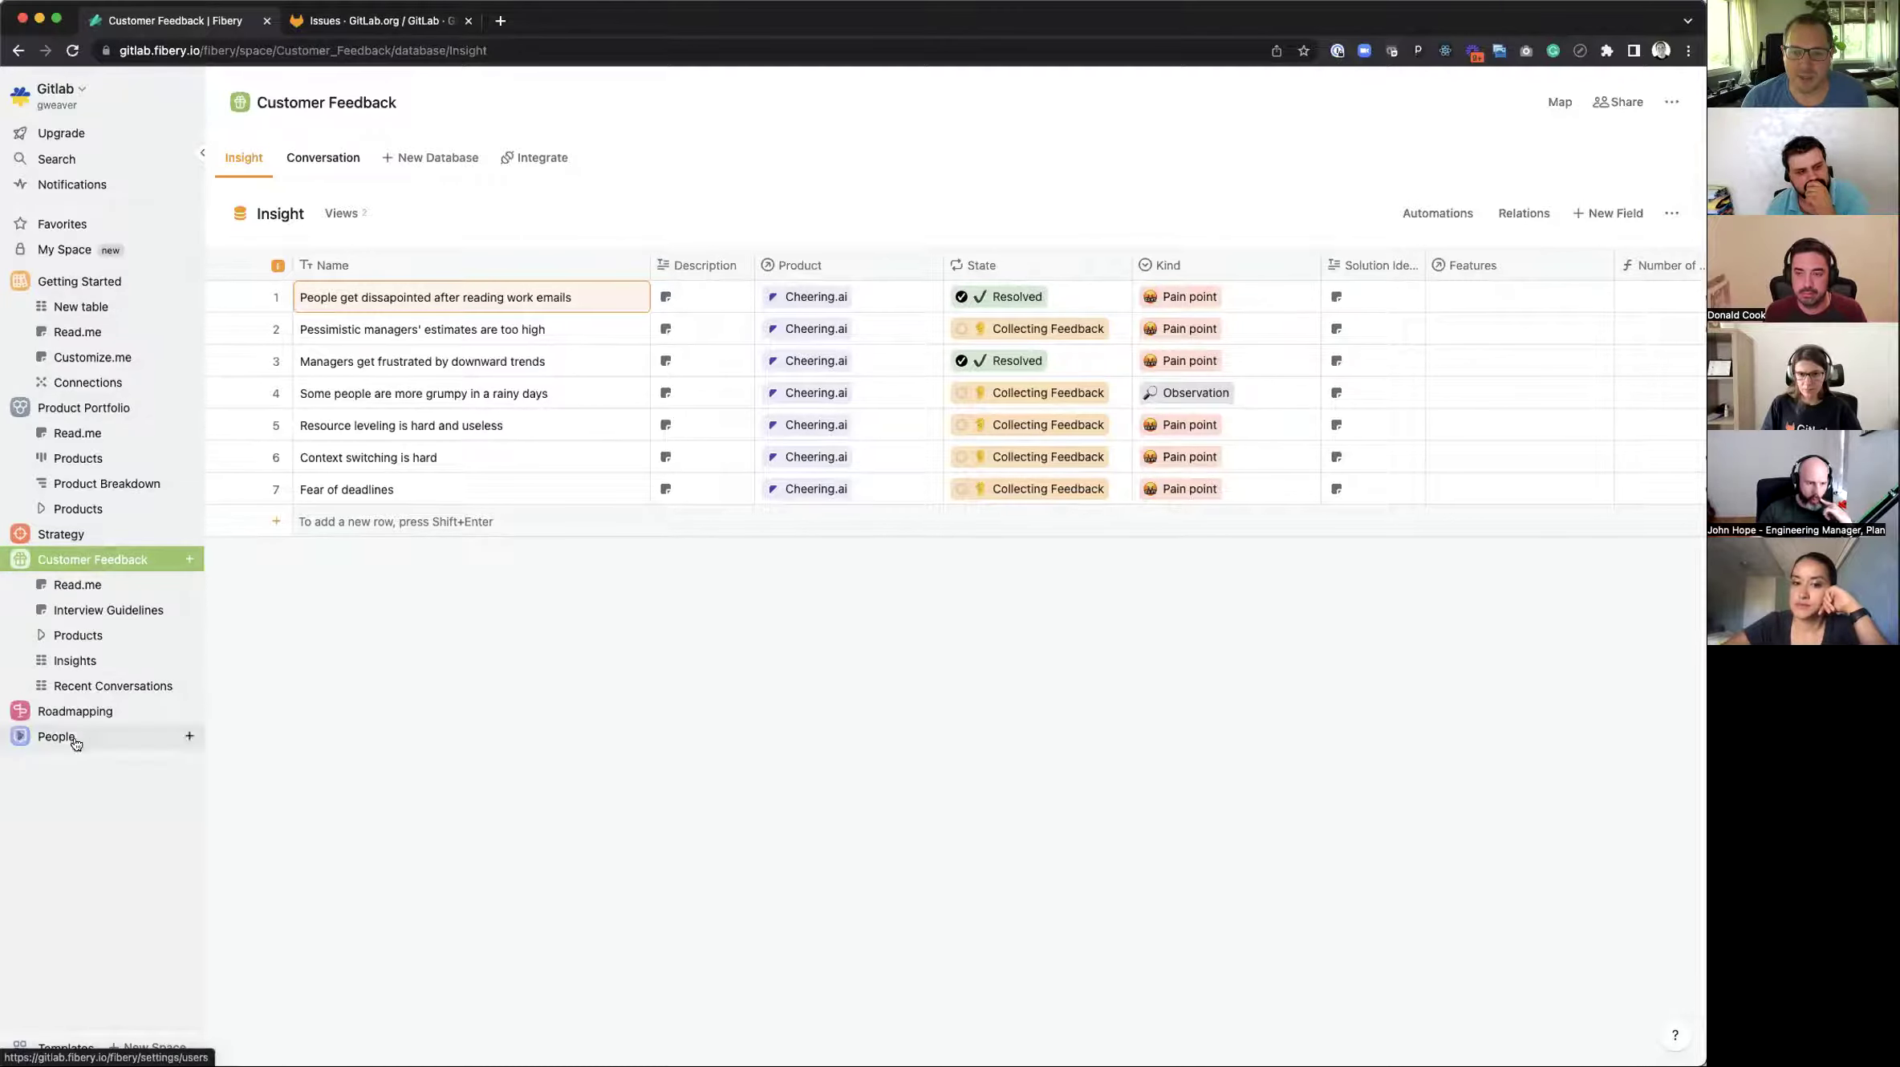
{"action": "left_click", "coordinate": [66, 412]}
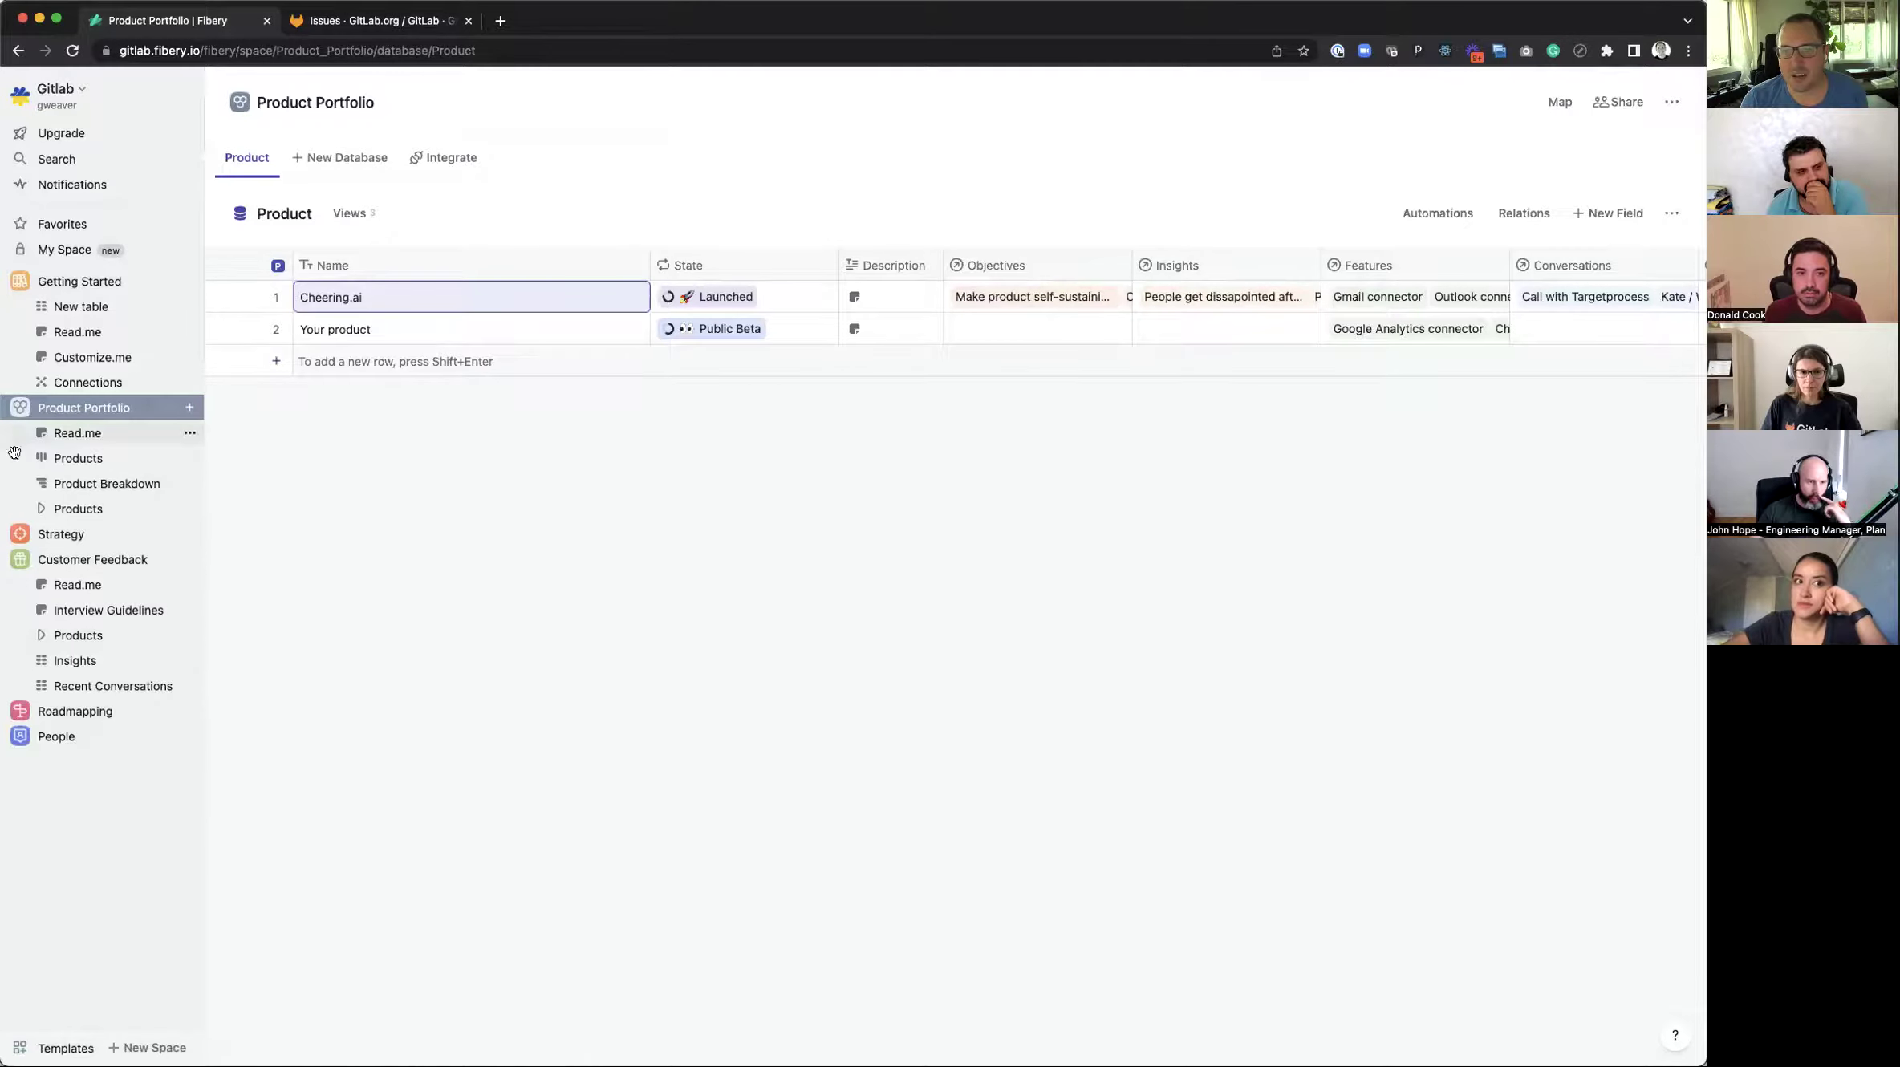
{"action": "left_click", "coordinate": [188, 407]}
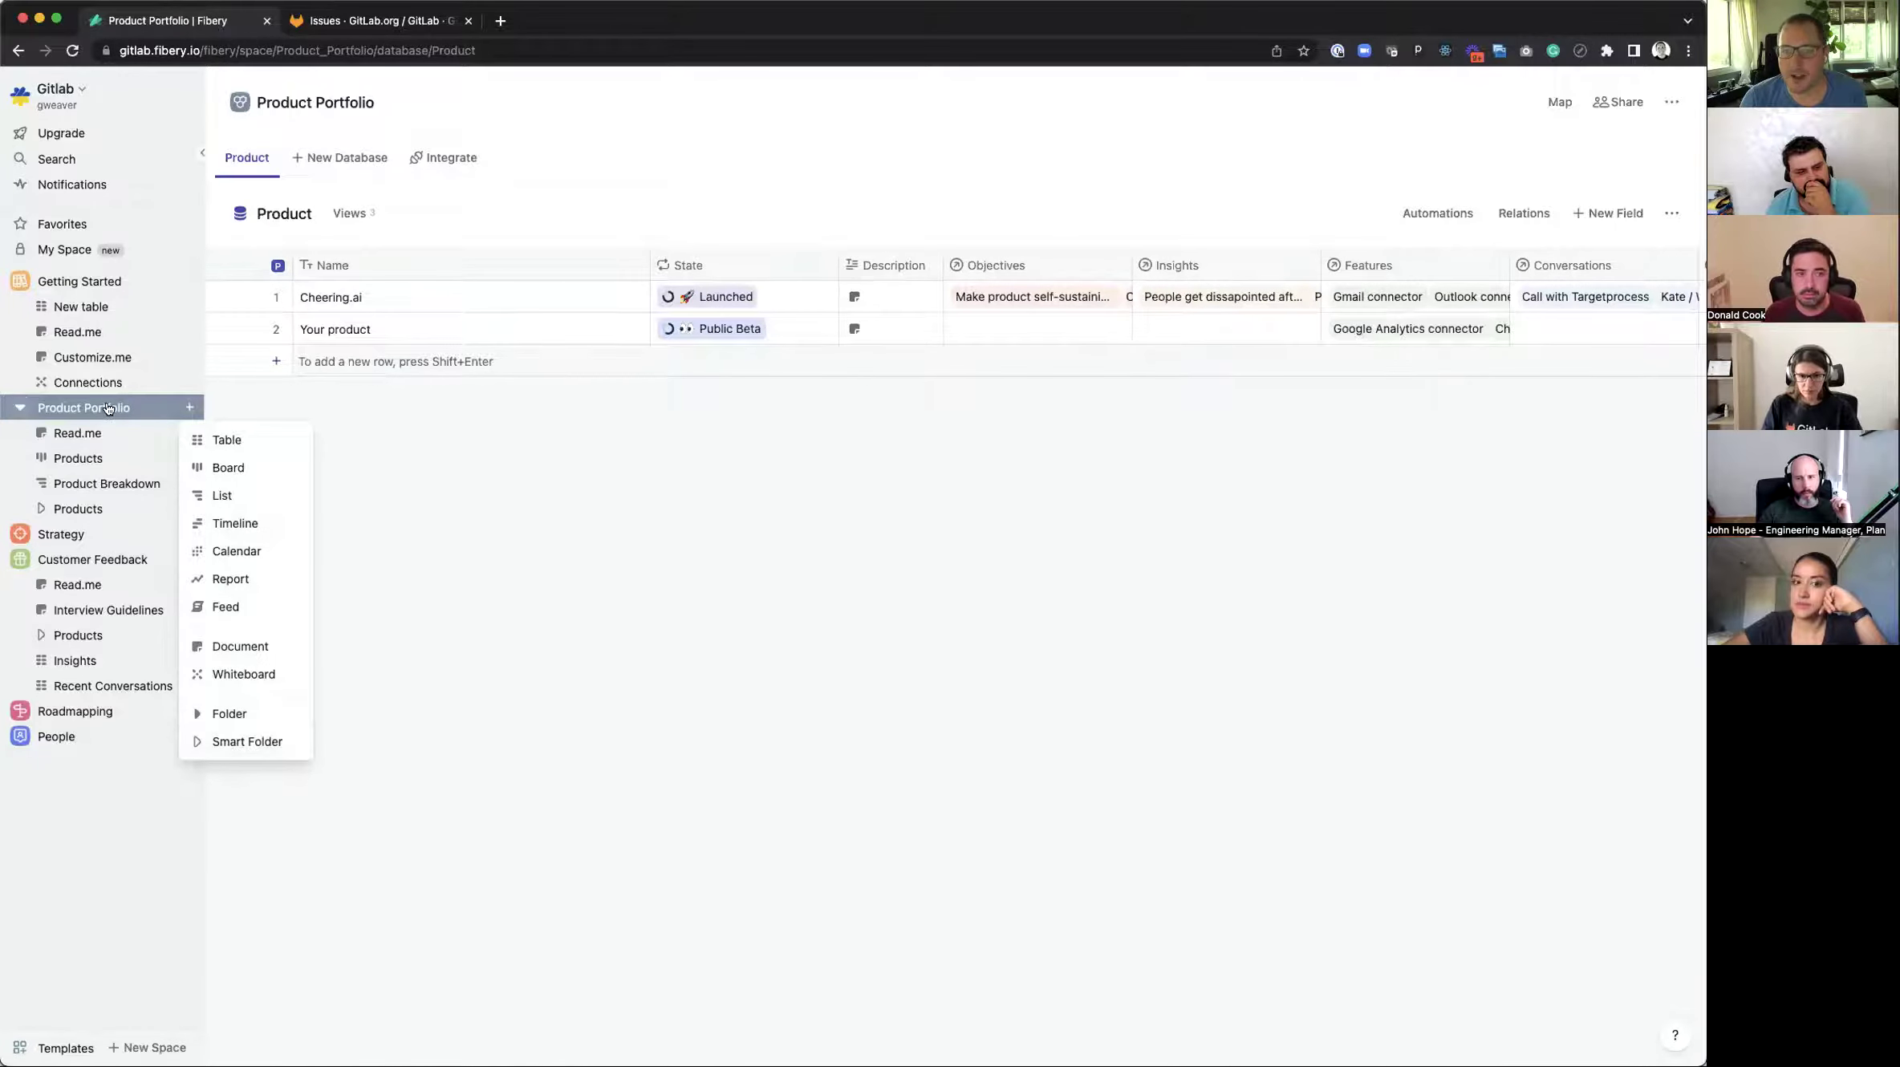
{"action": "key", "text": "Escape"}
Step: View the Product Portfolio Read.me document and open the "Your product" card from the Products board
{"action": "left_click", "coordinate": [78, 434]}
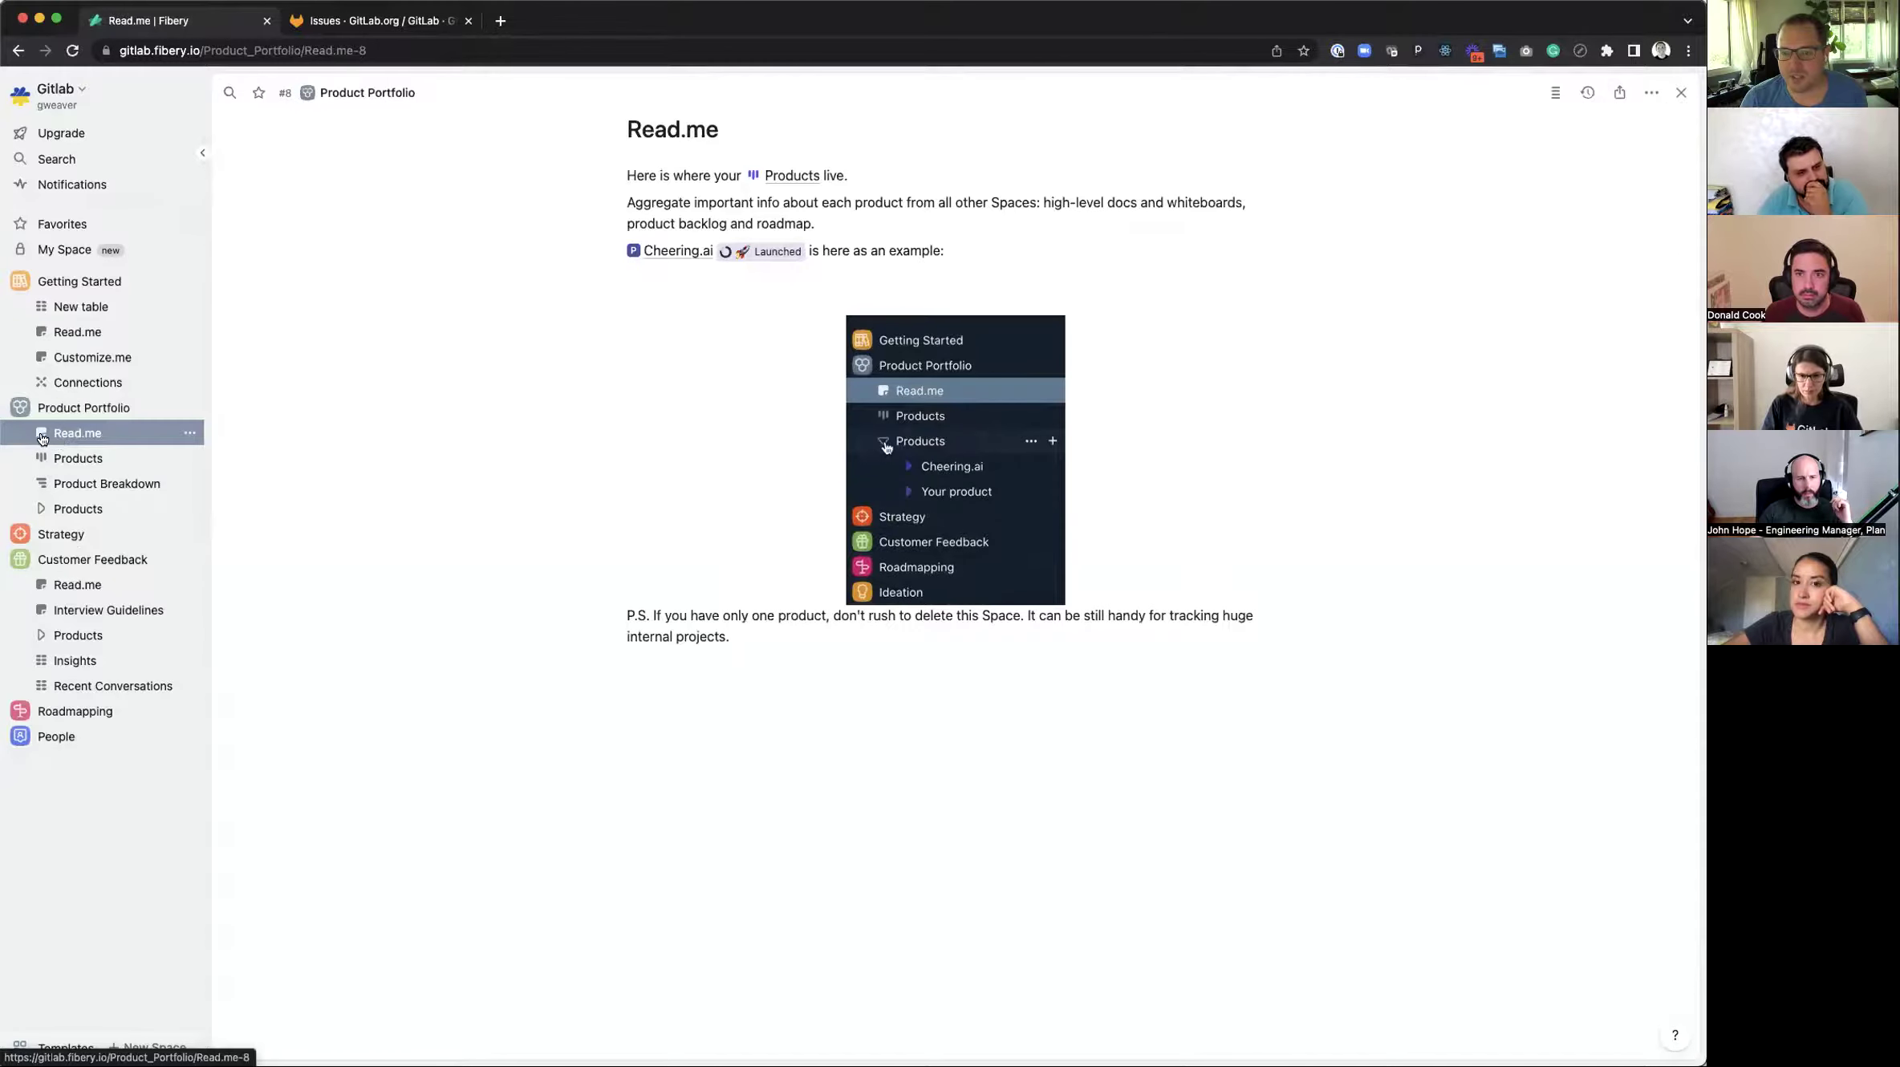
{"action": "left_click", "coordinate": [77, 459]}
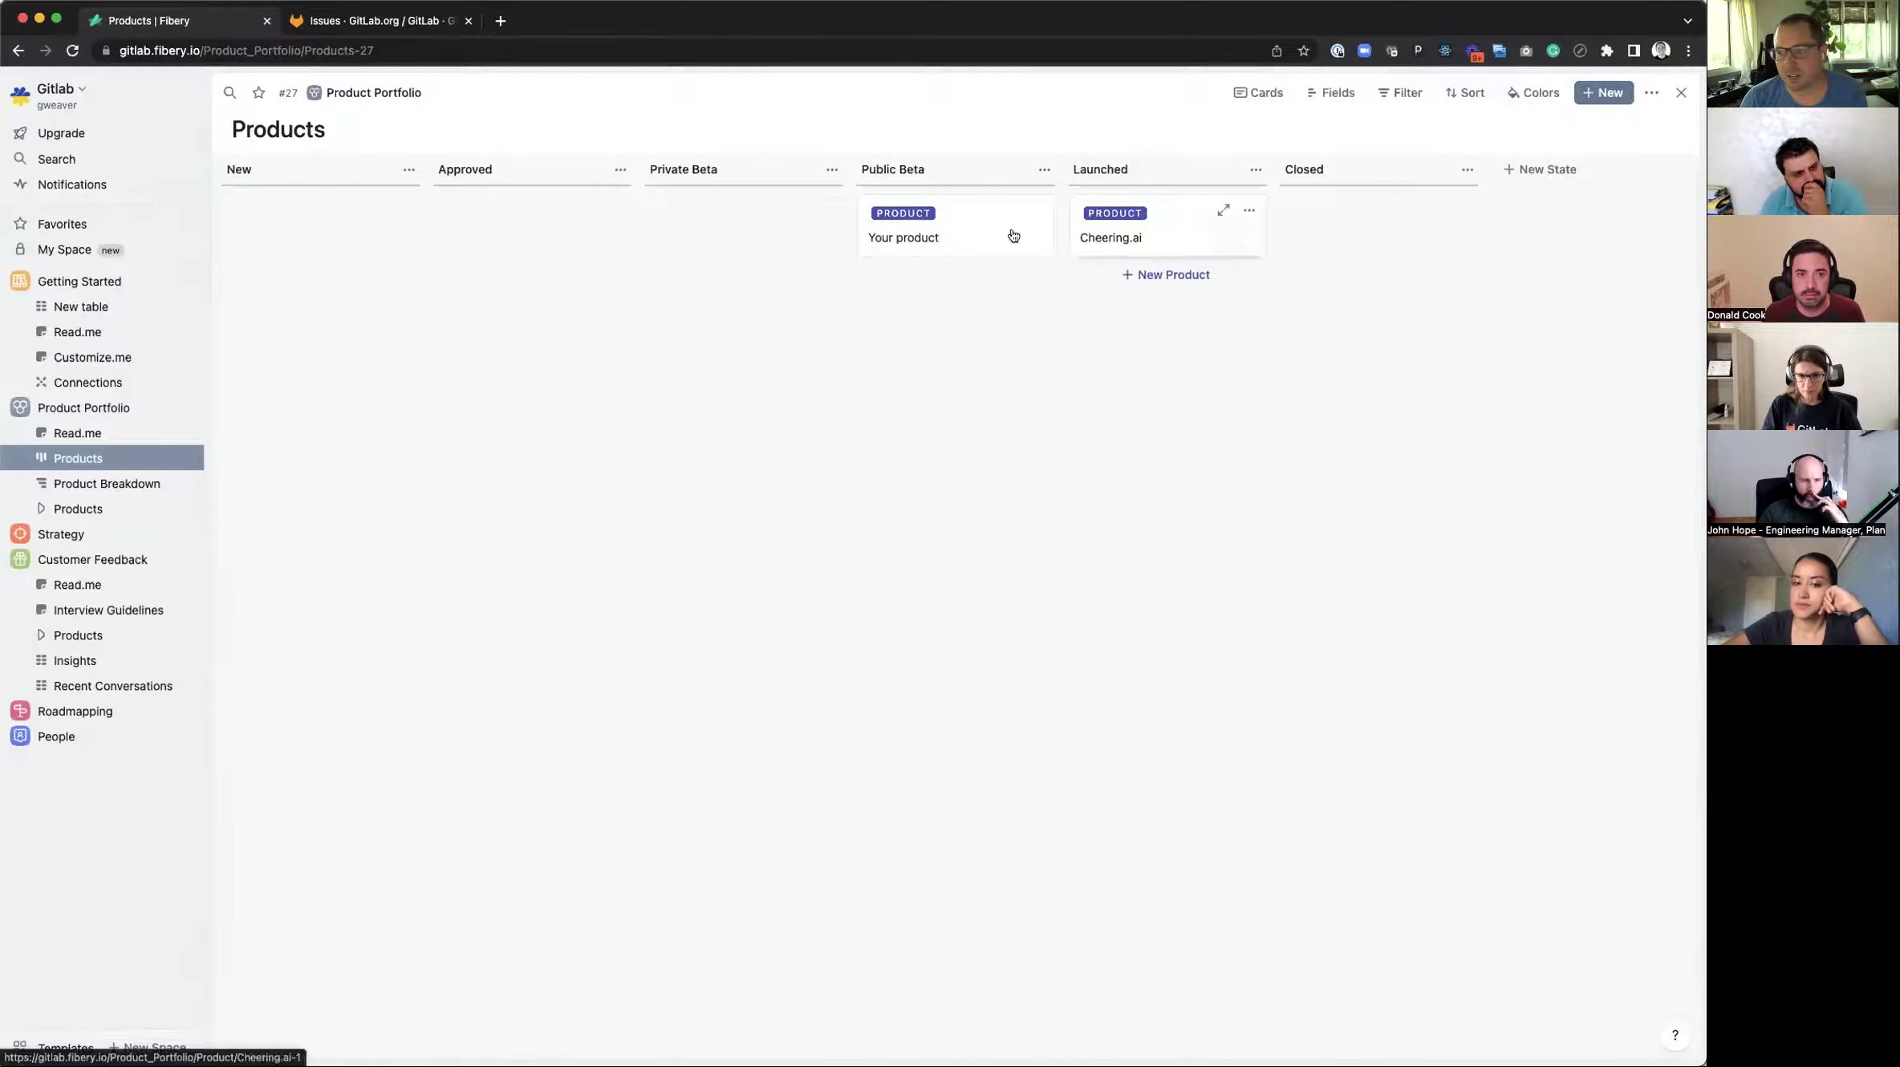
{"action": "left_click", "coordinate": [974, 238]}
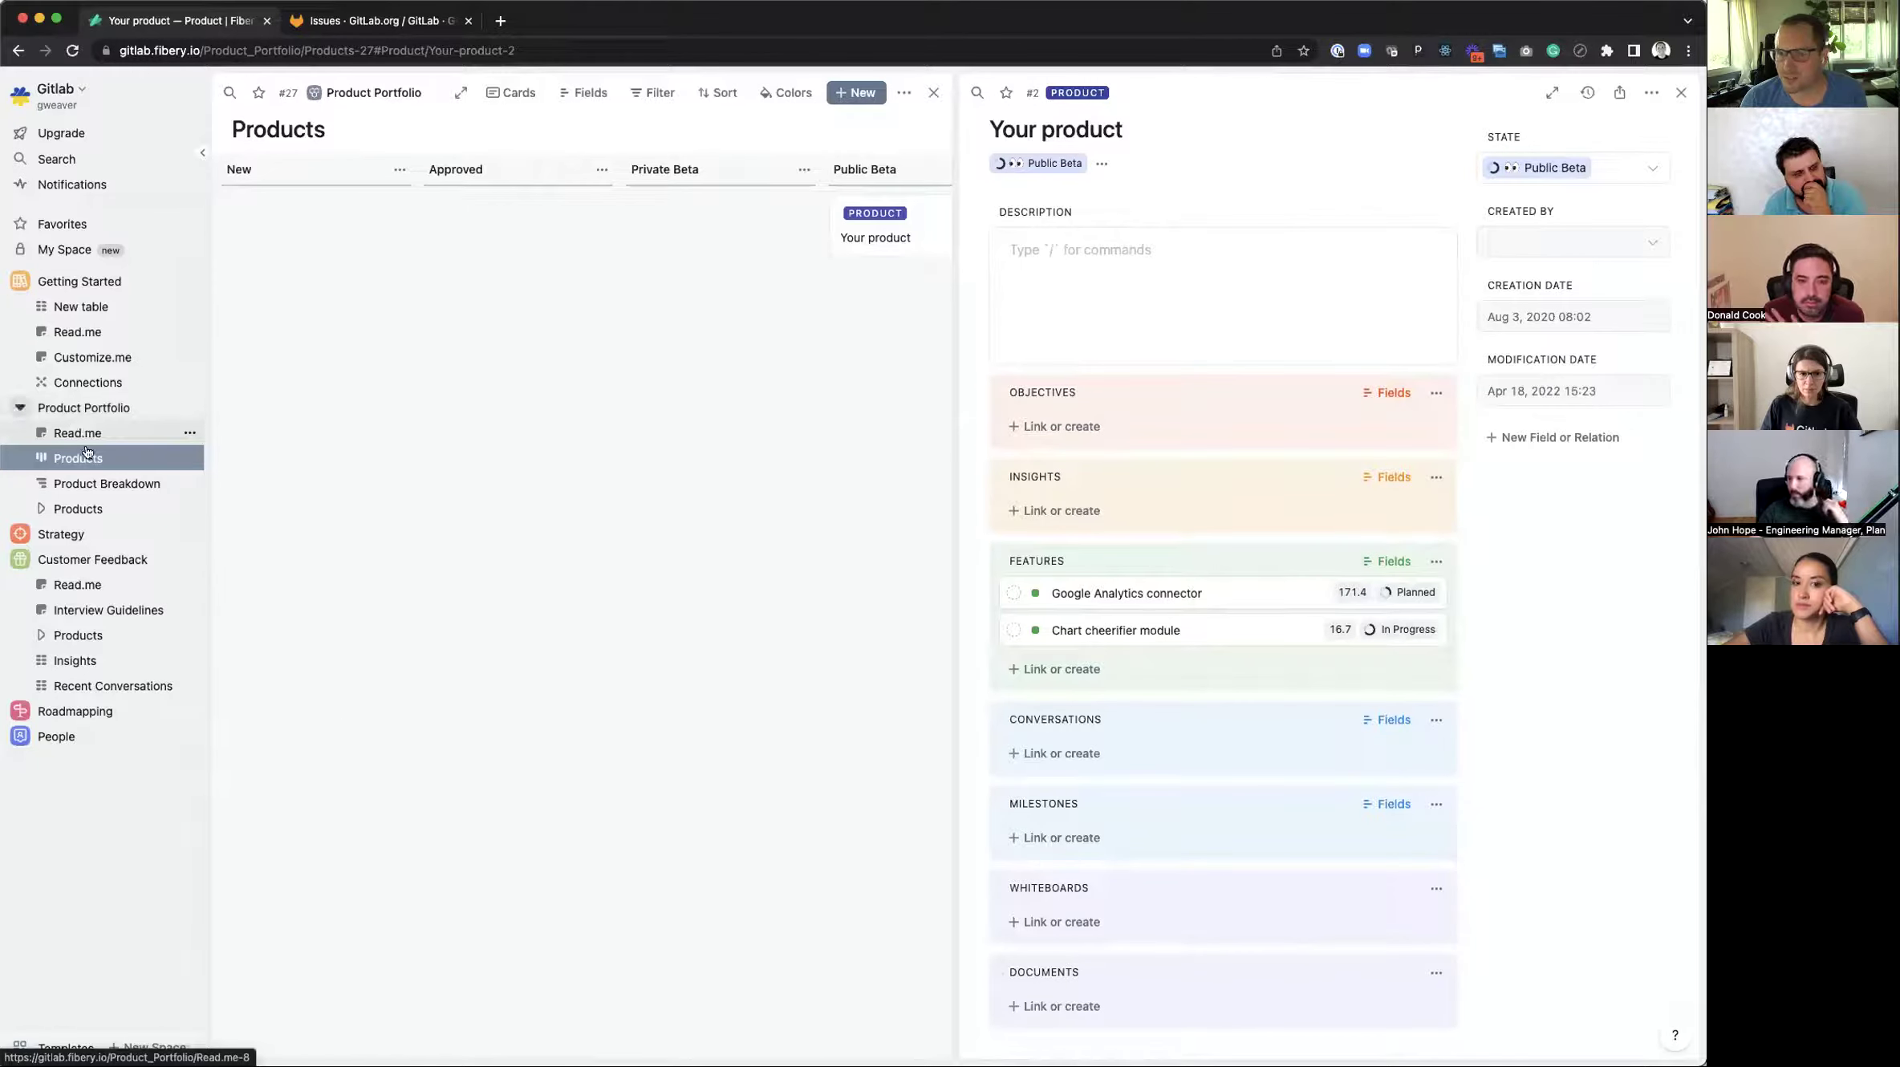
Step: Compare the Product database in Product Portfolio with the Strategy space's objectives and check the Product database's relations
{"action": "left_click", "coordinate": [84, 410]}
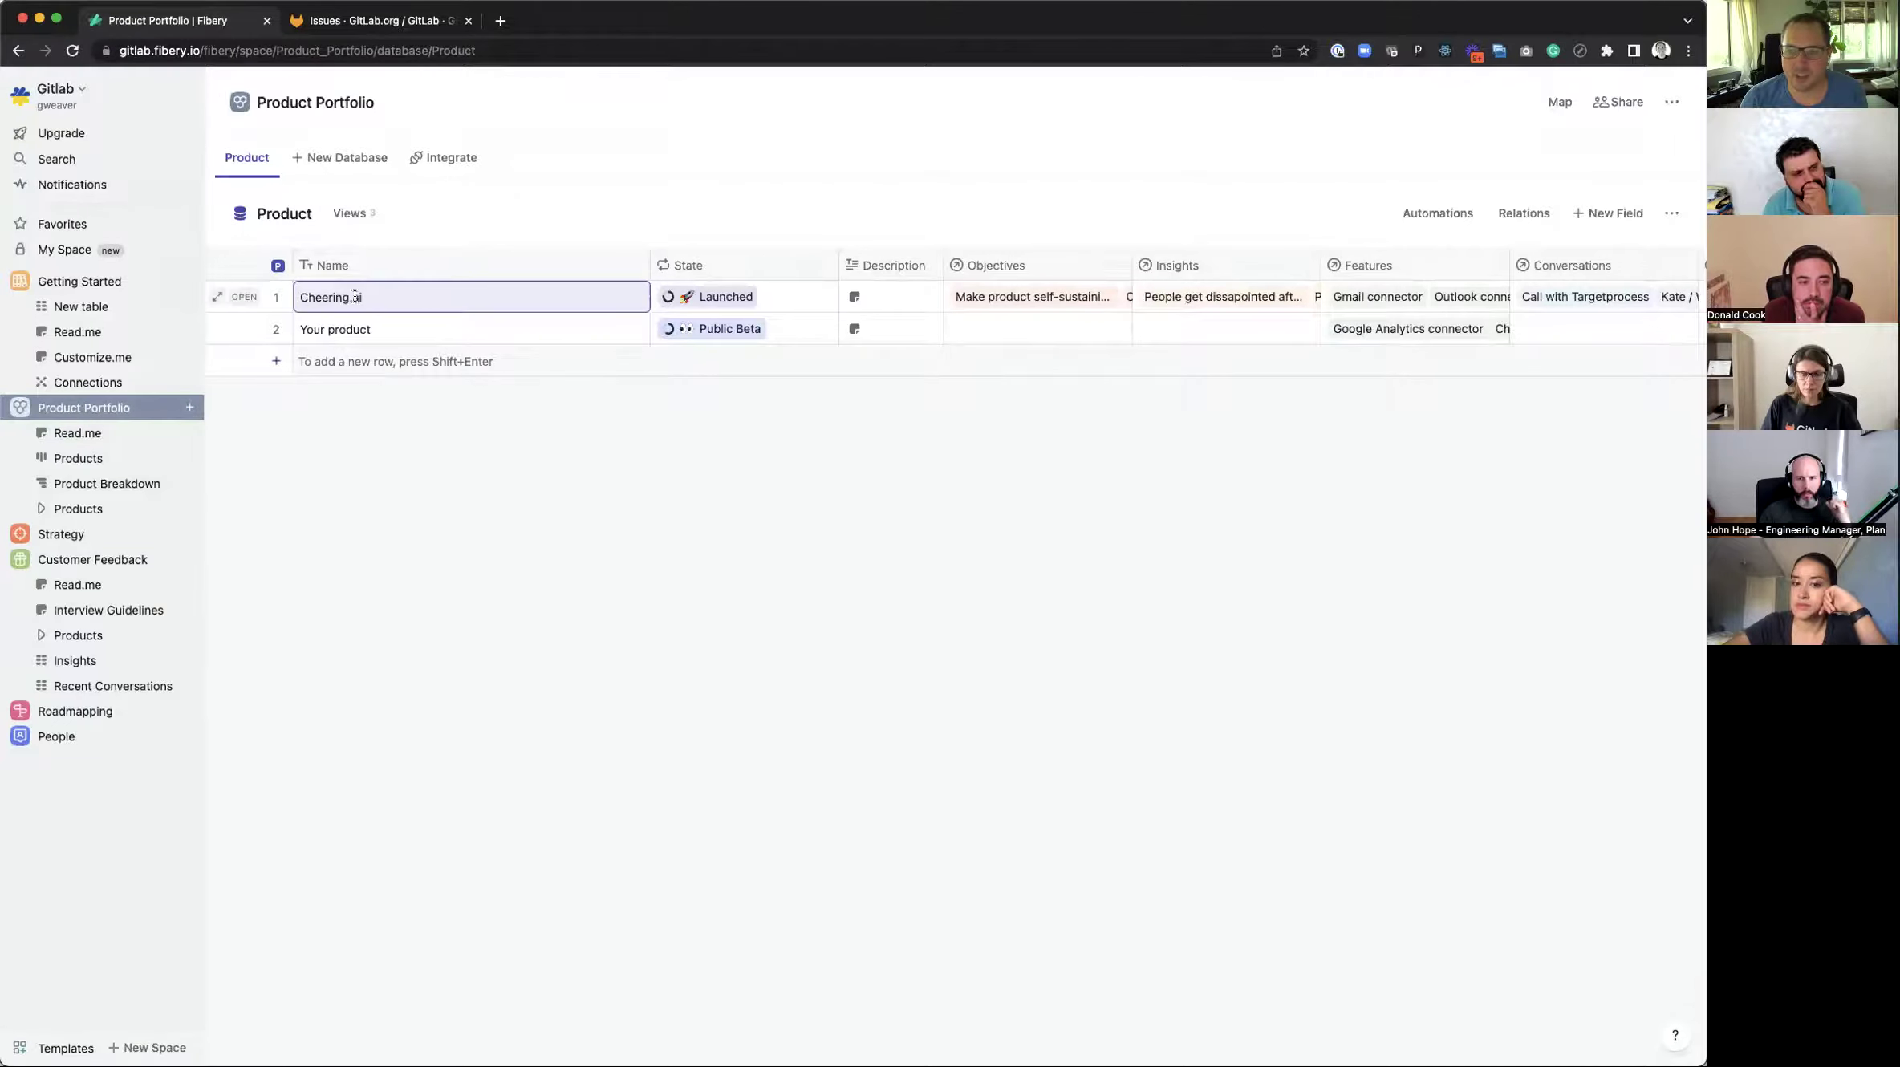
{"action": "left_click", "coordinate": [309, 329]}
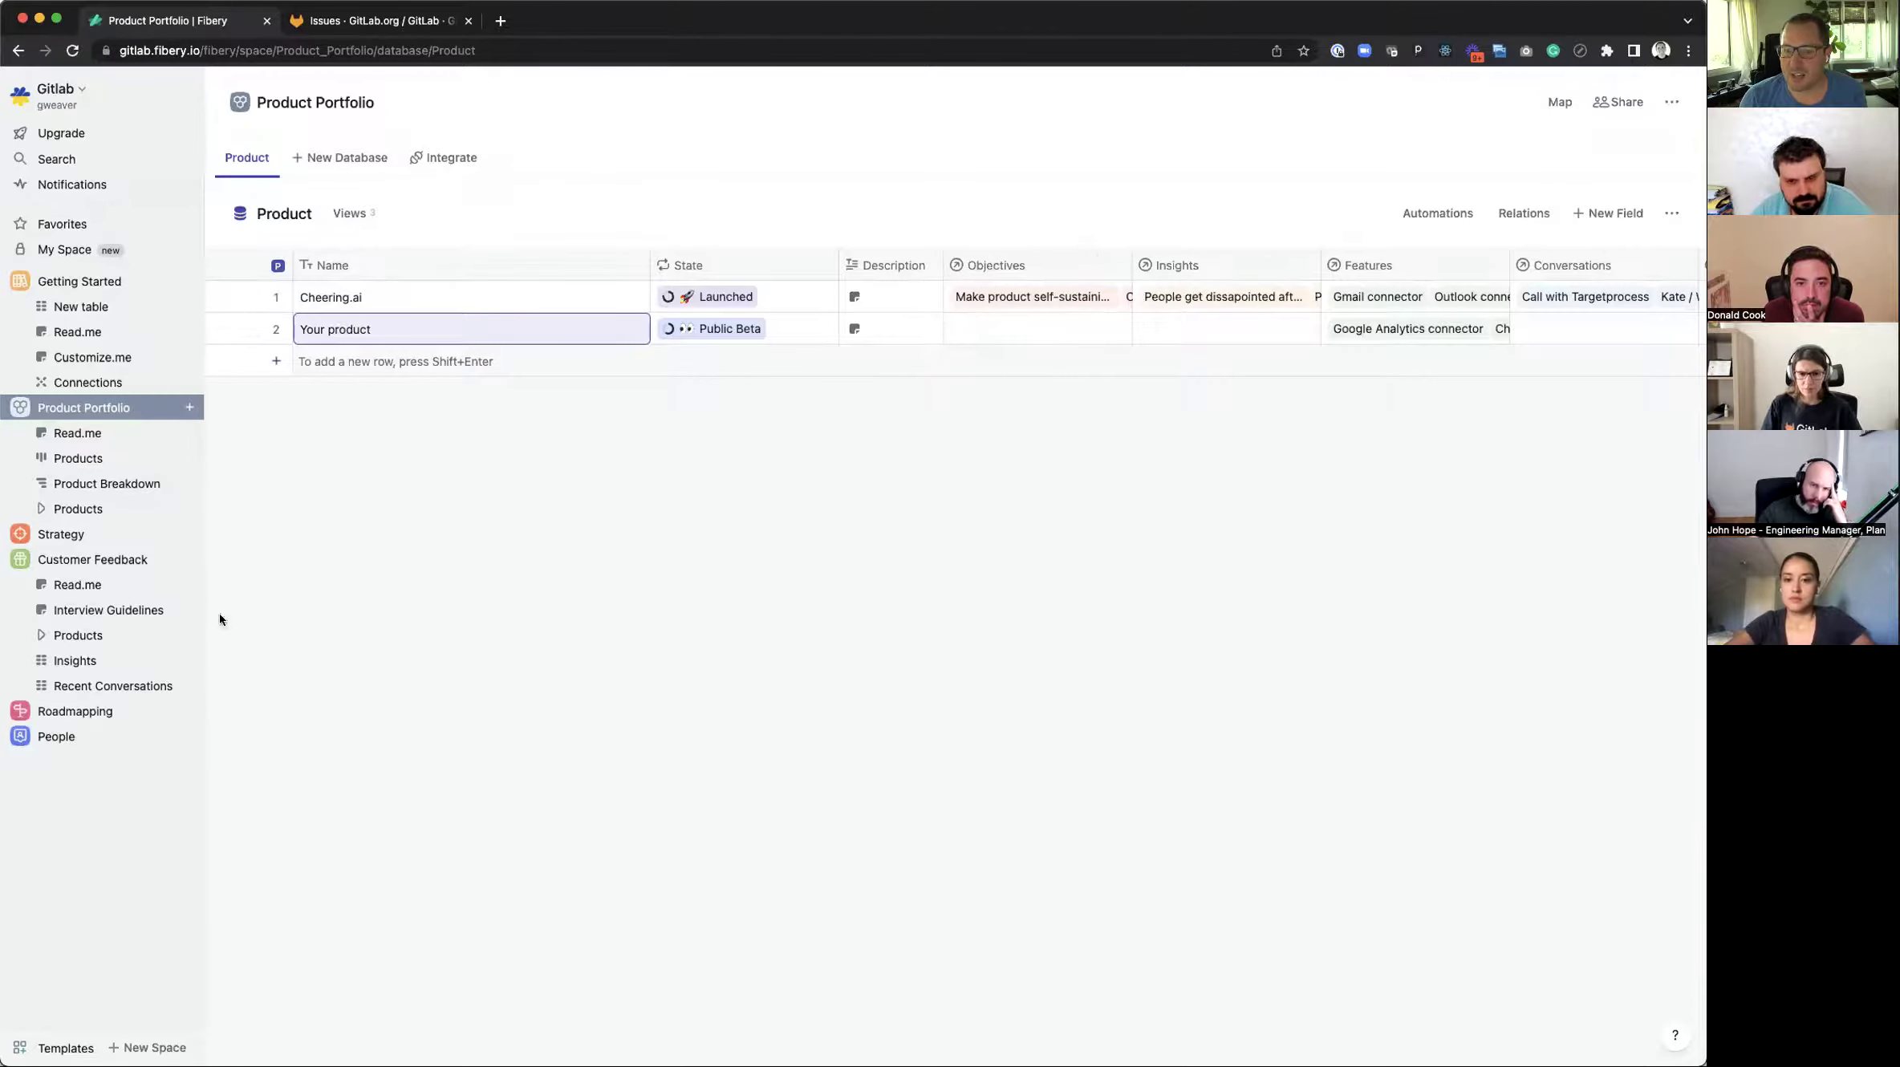
{"action": "left_click", "coordinate": [60, 535]}
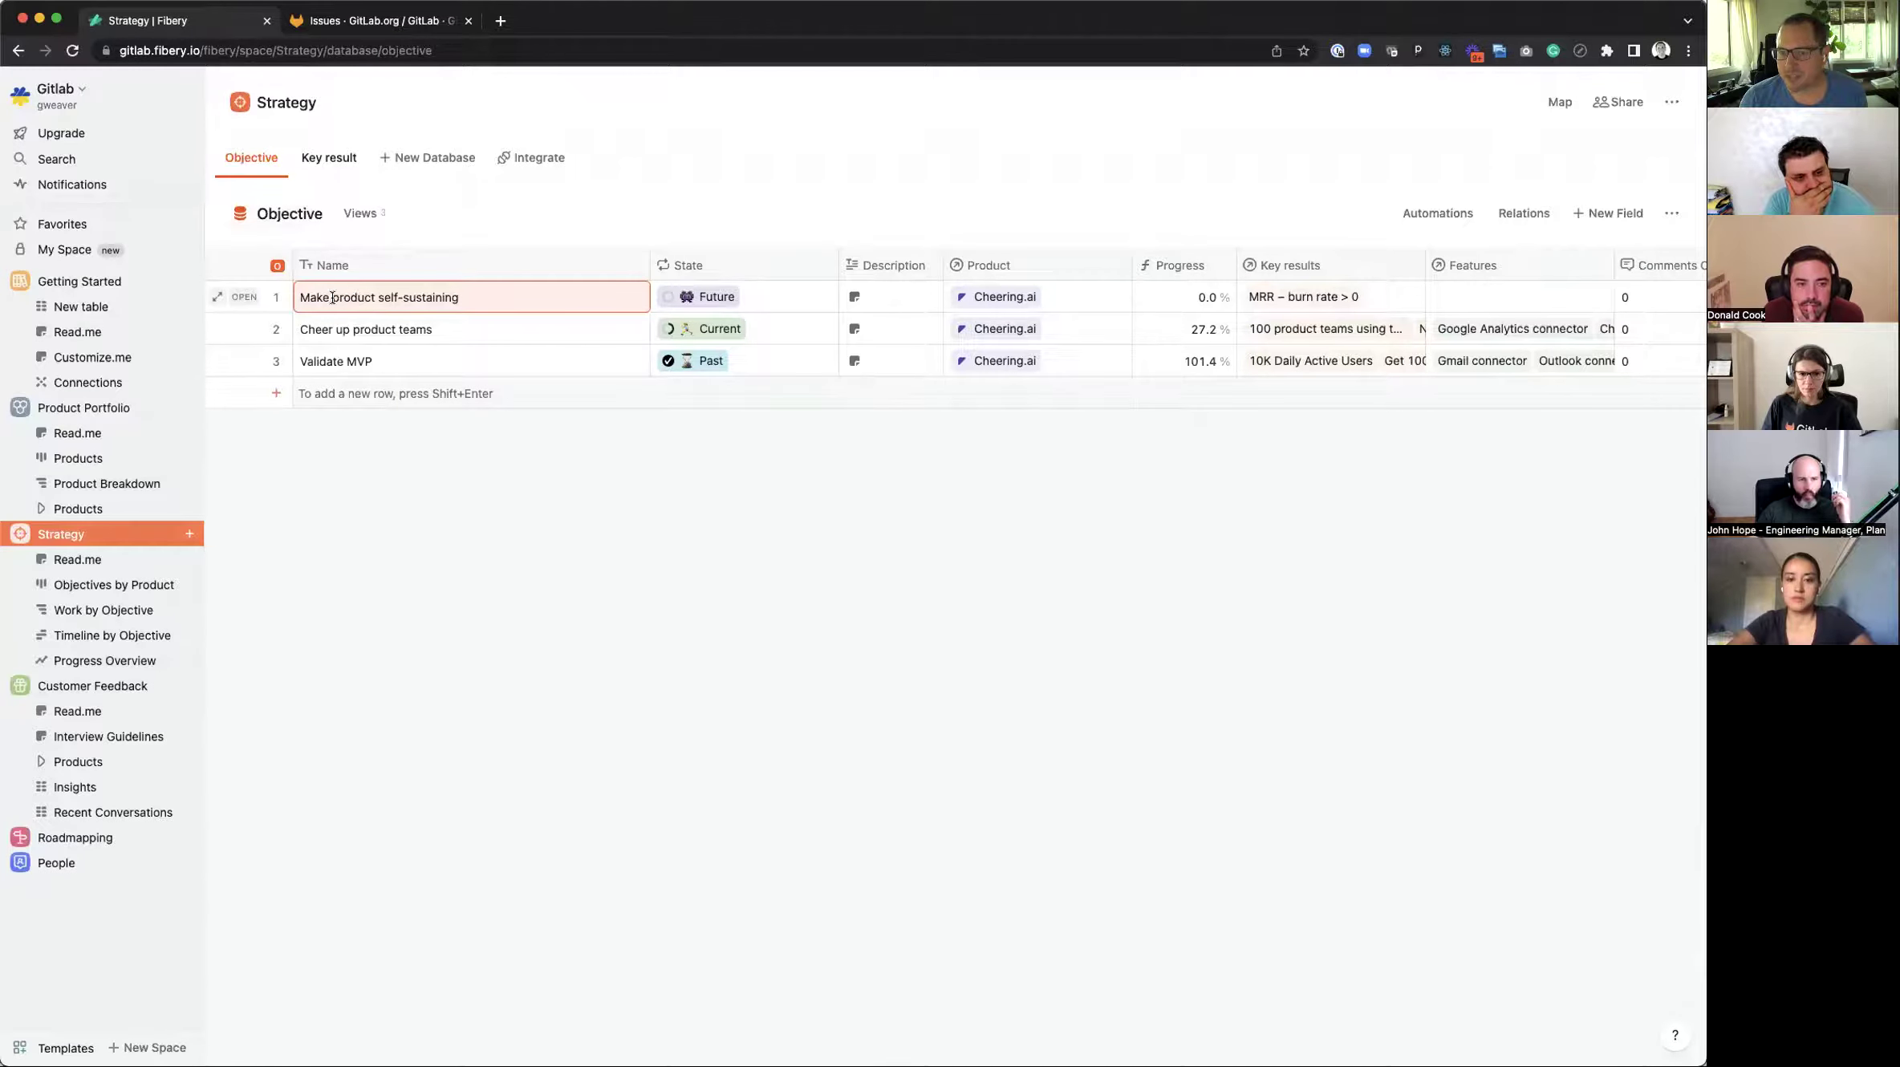
{"action": "left_click", "coordinate": [133, 415]}
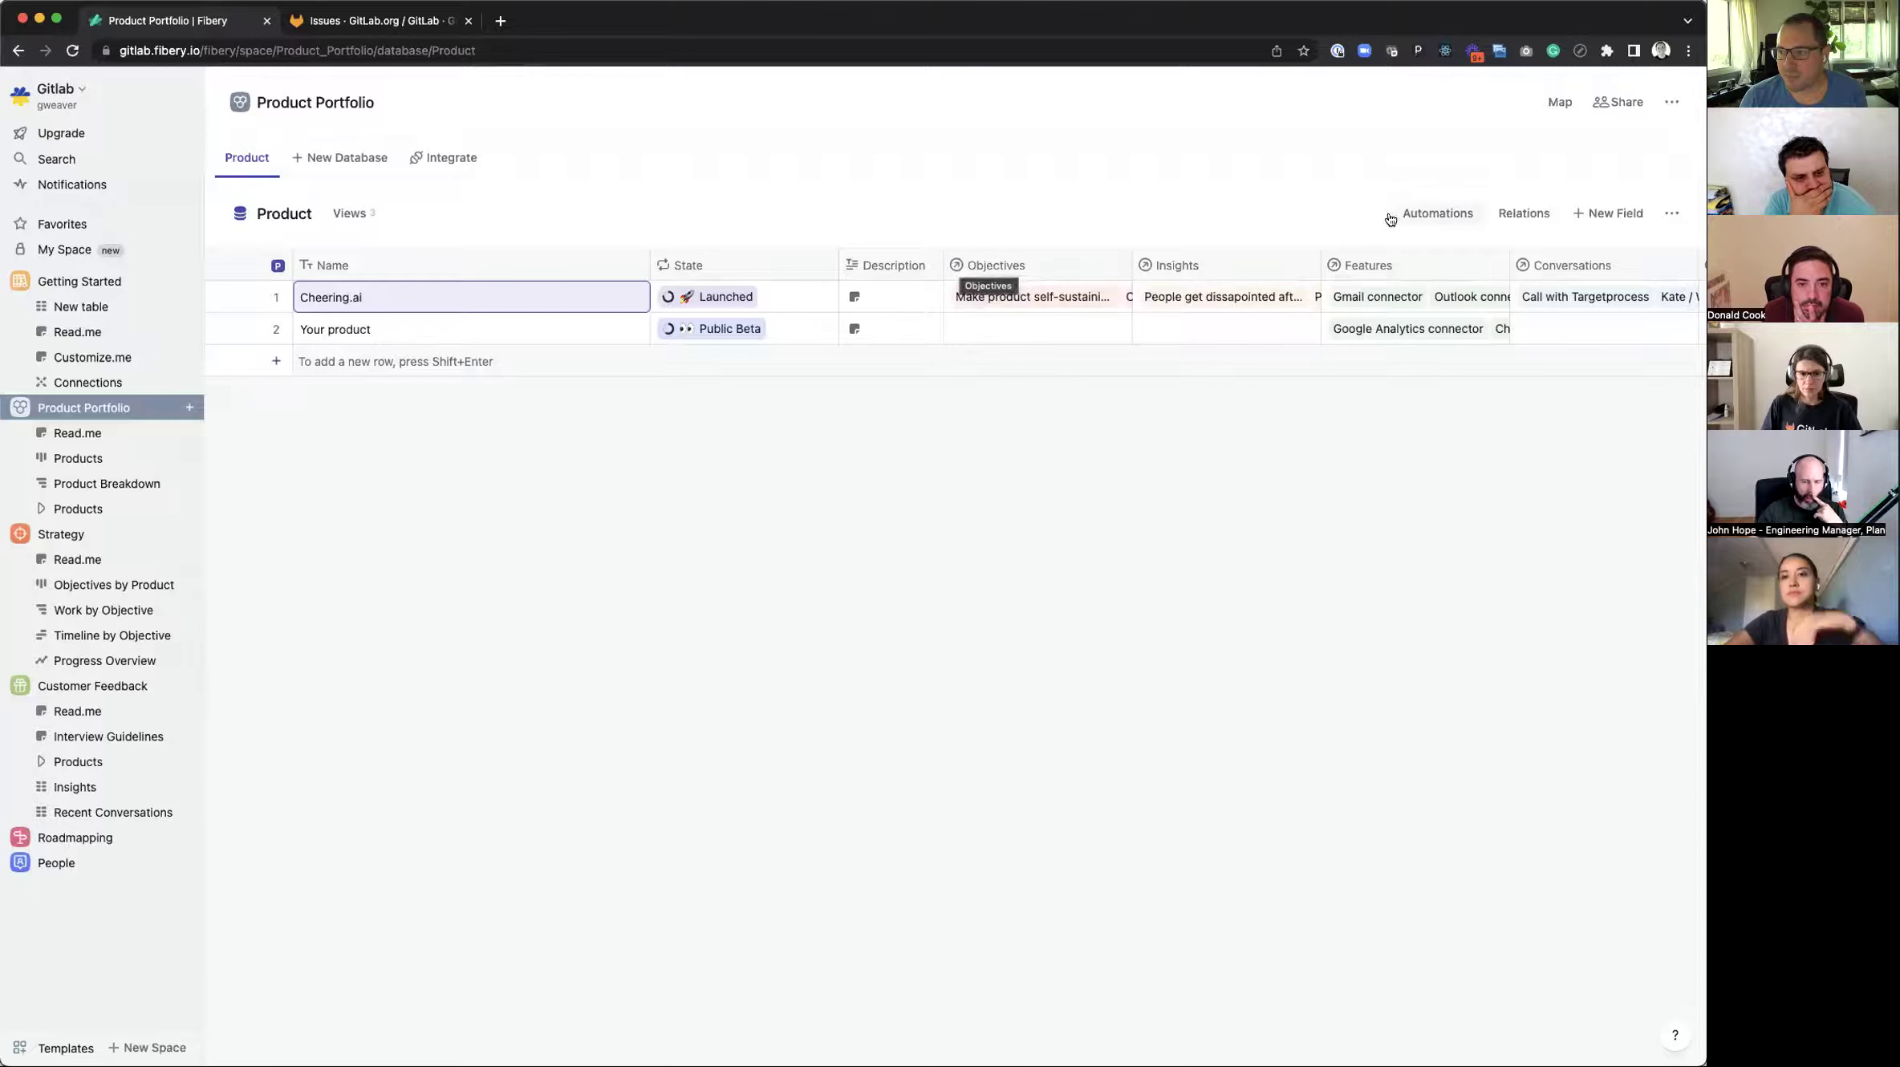
{"action": "left_click", "coordinate": [1524, 212]}
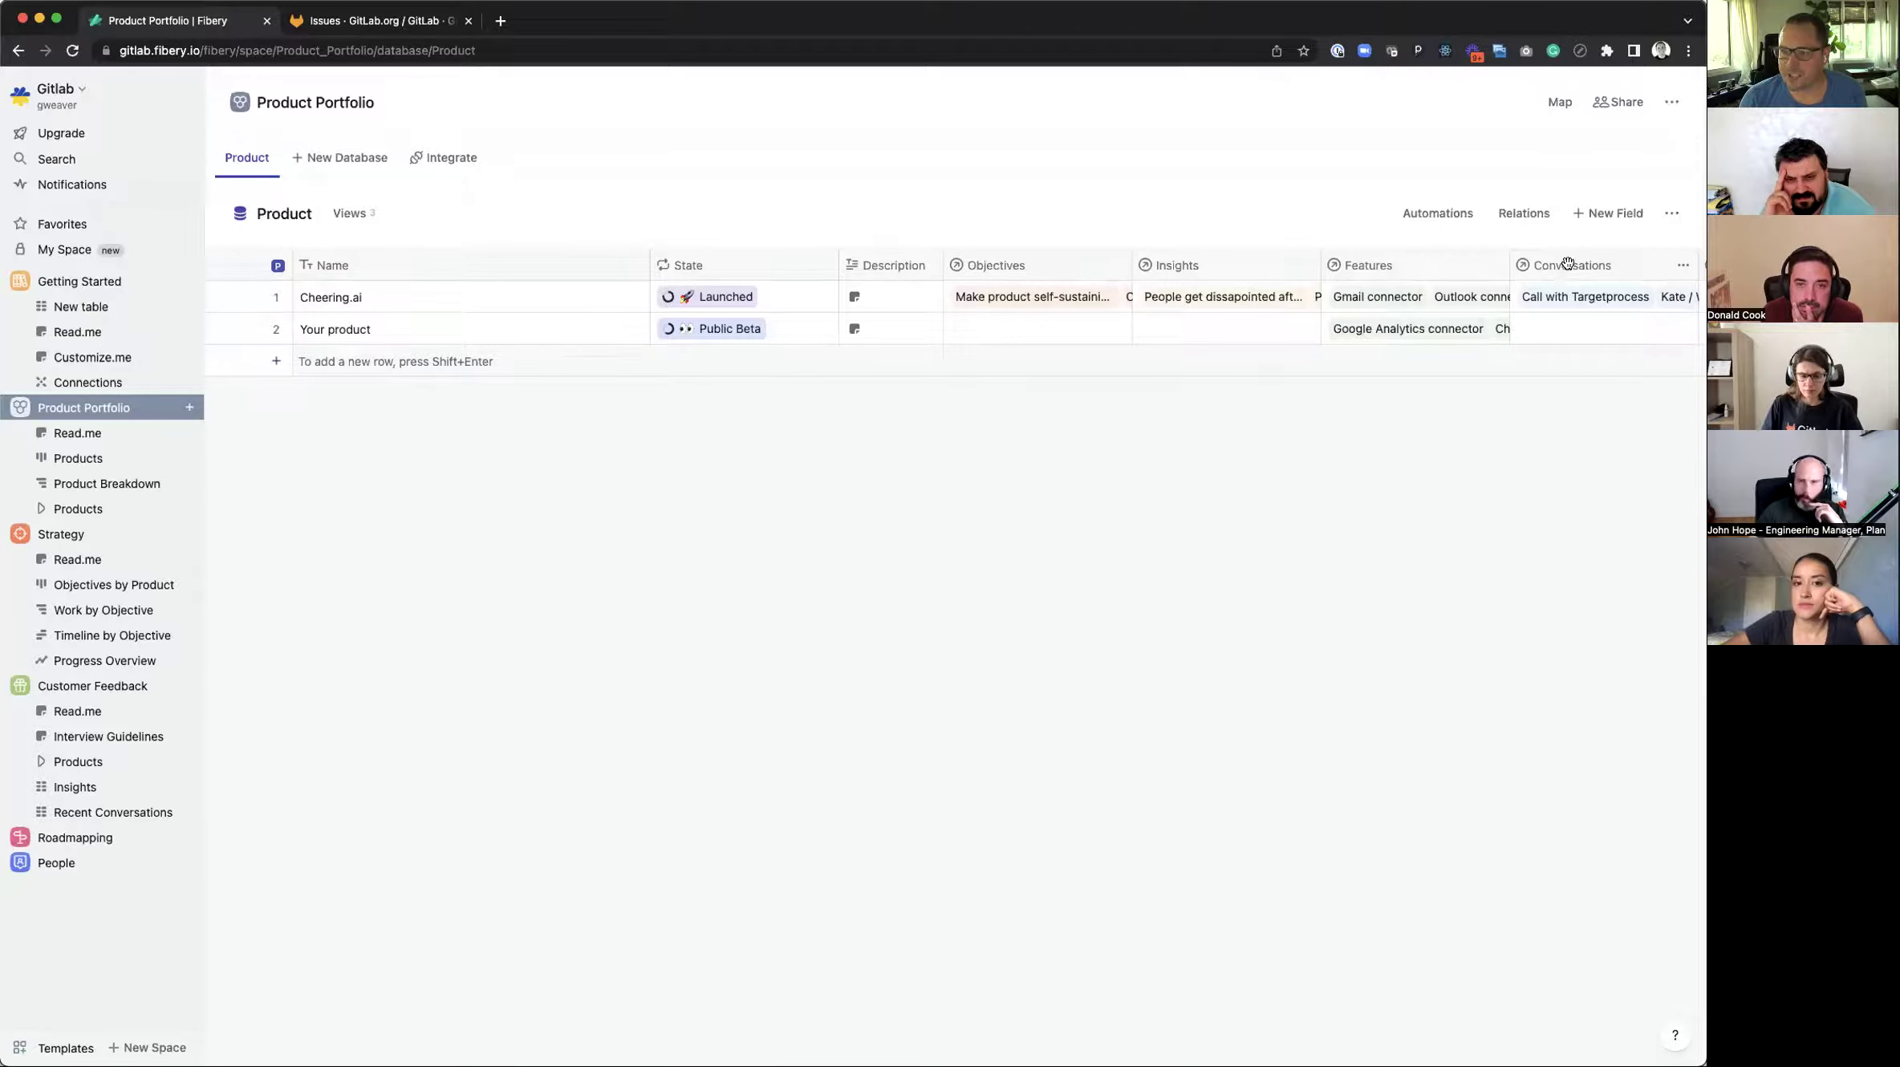
Step: Examine the relations diagram of the Insight database in the Customer Feedback space
{"action": "left_click", "coordinate": [103, 683]}
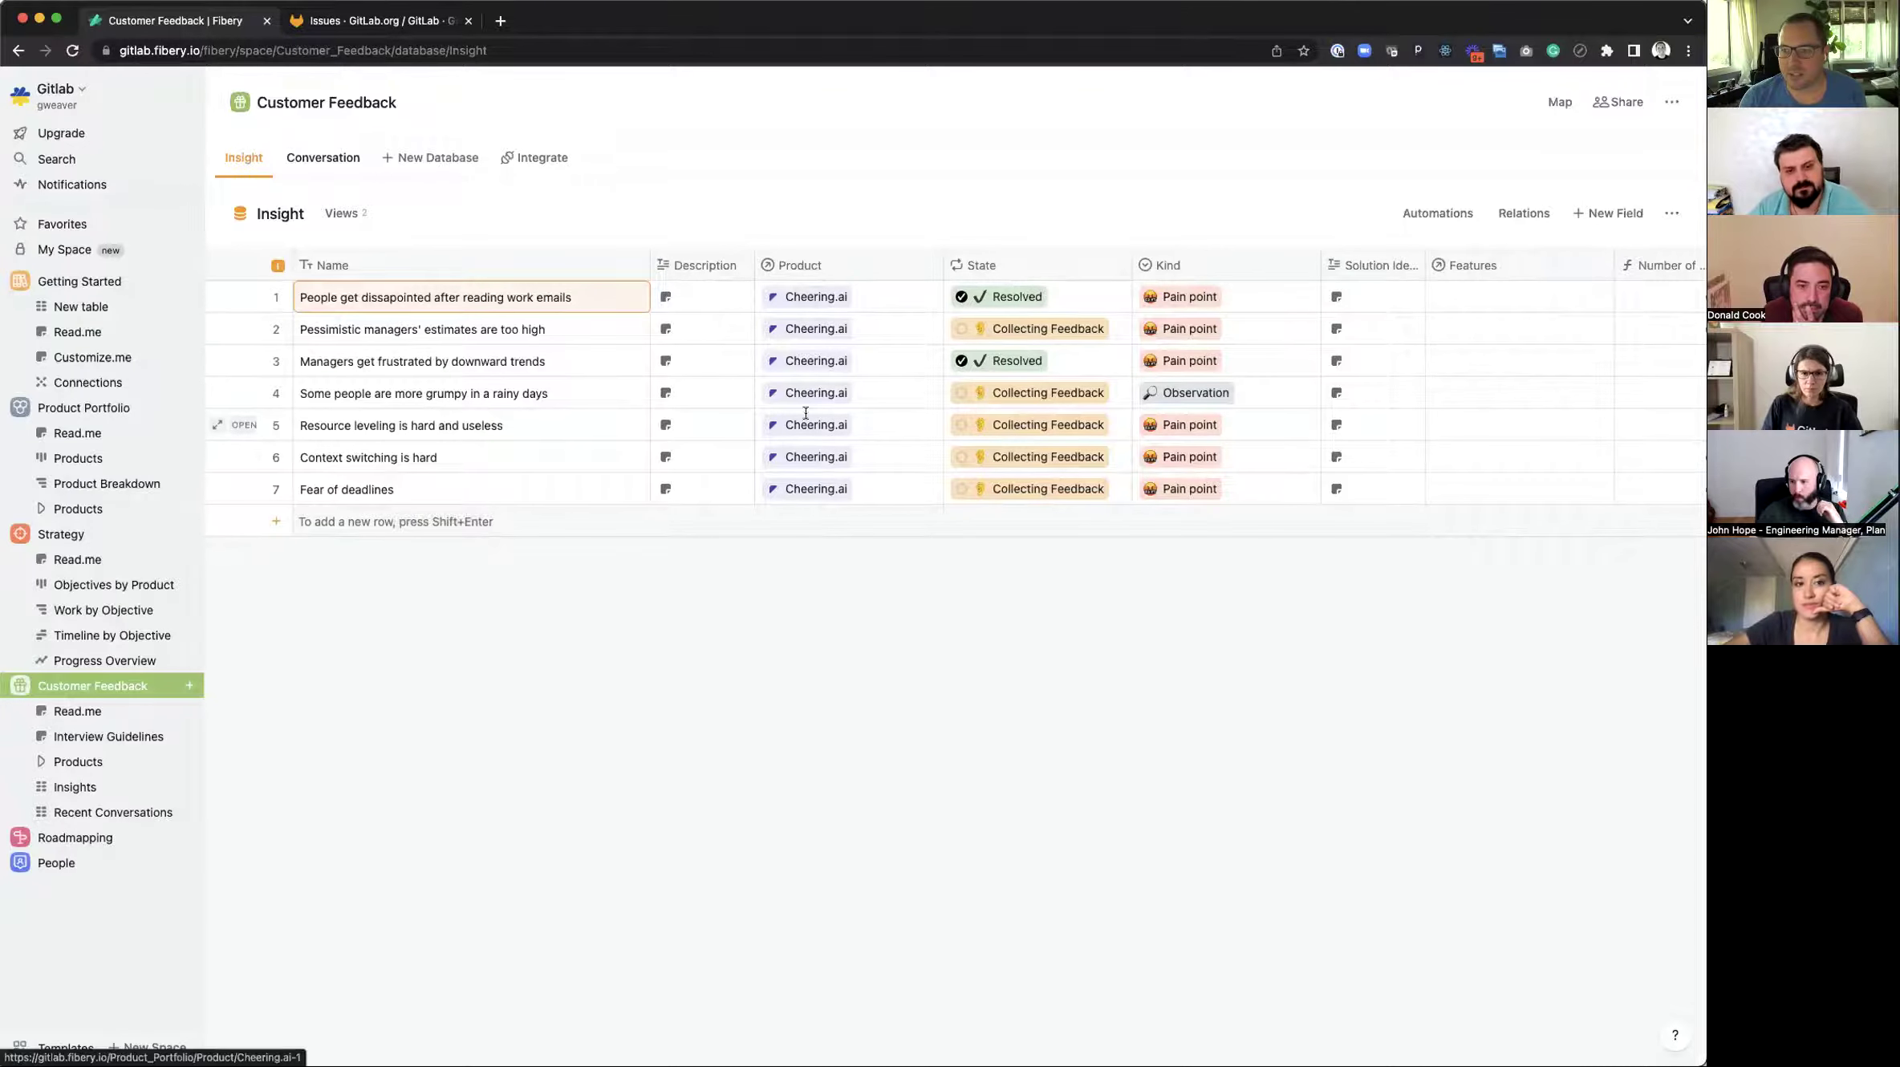
{"action": "left_click", "coordinate": [1524, 212]}
{"action": "mouse_move", "coordinate": [1460, 311]}
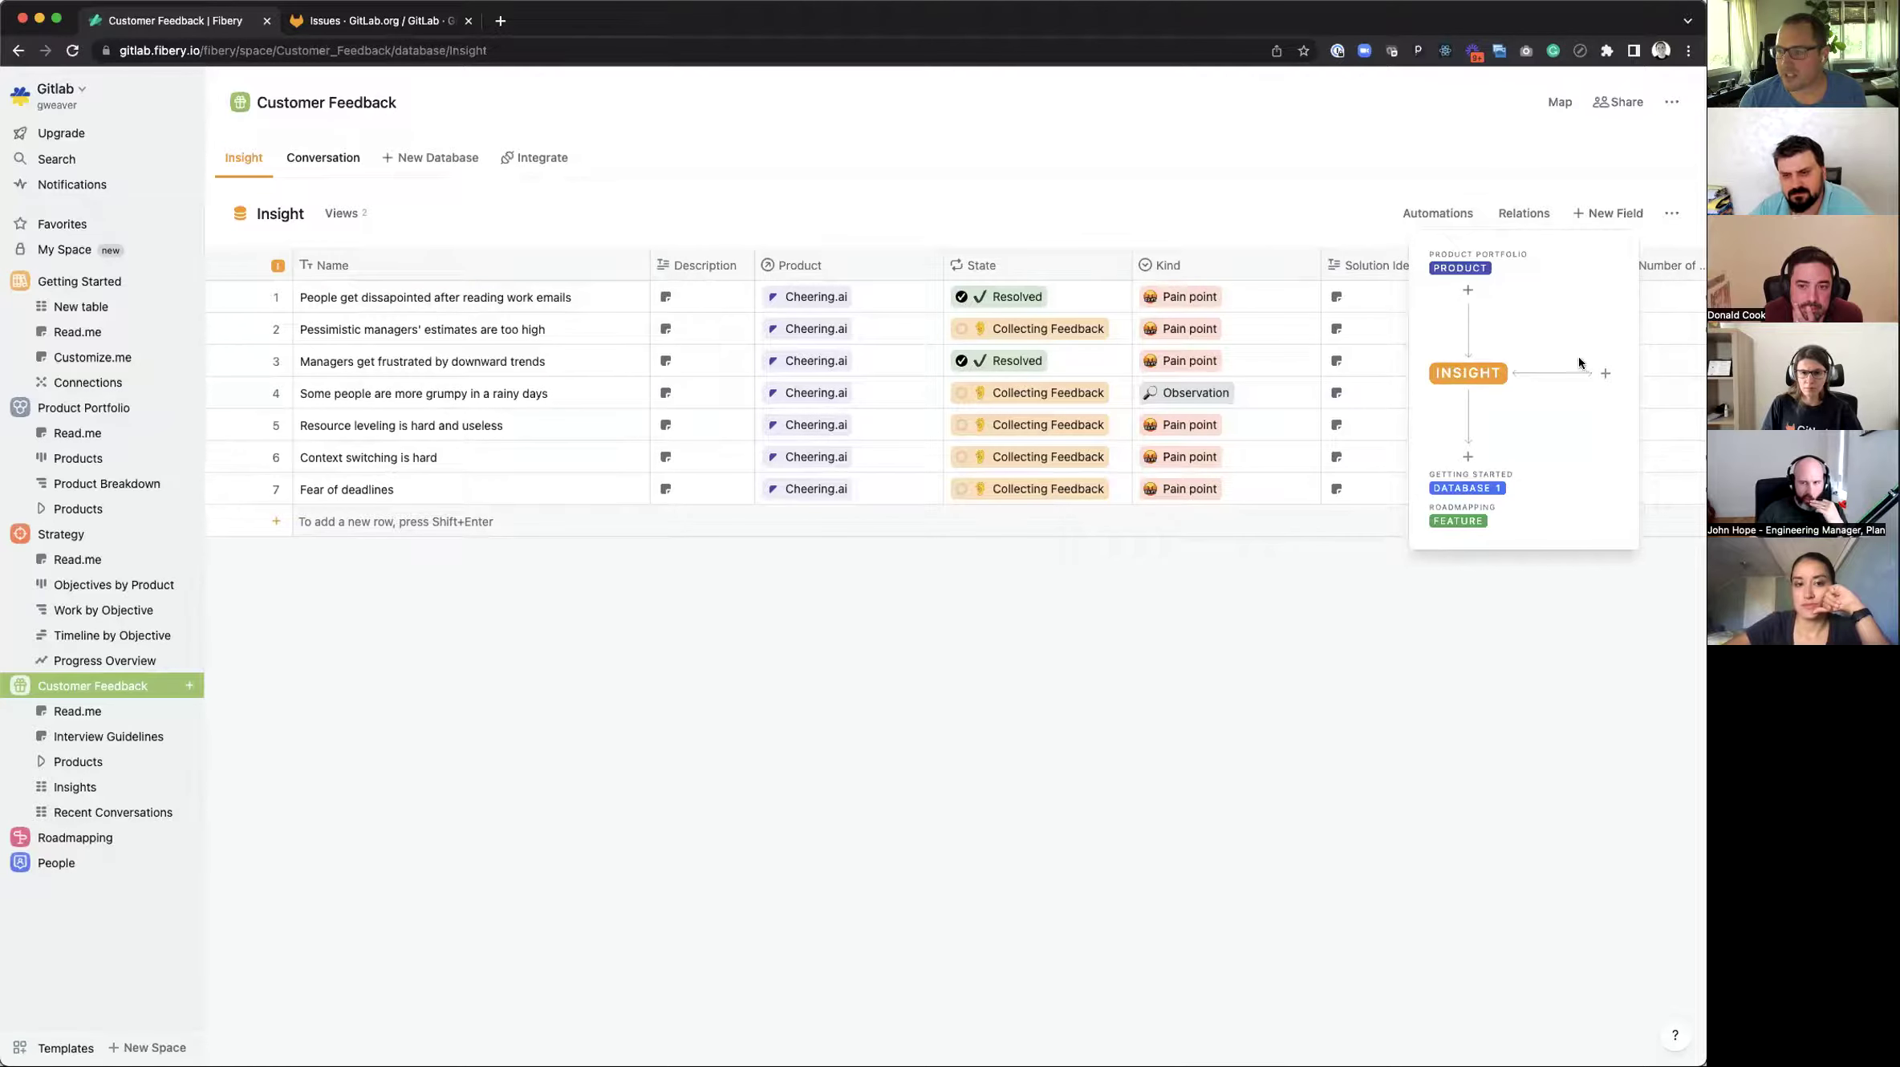
{"action": "left_click", "coordinate": [894, 175]}
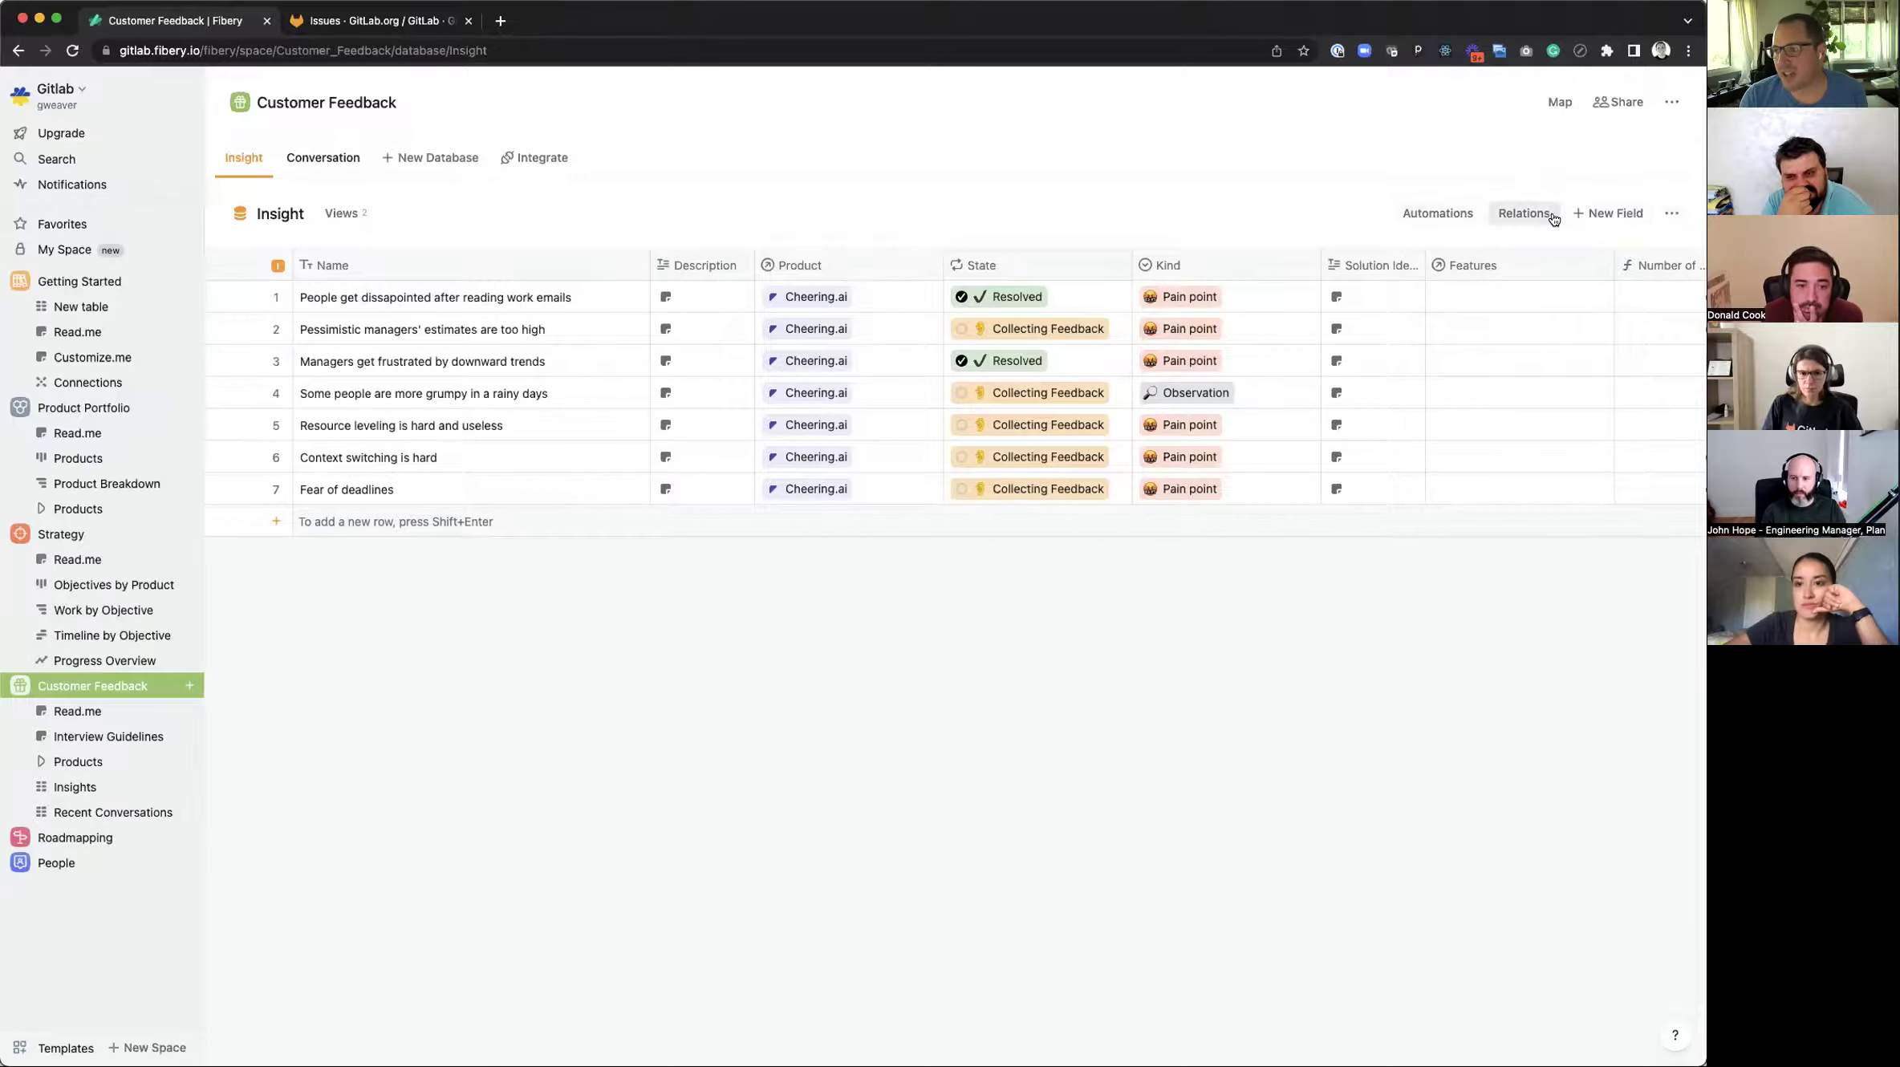
Step: Review the basic and advanced field types available for a new field in the Insight database
{"action": "left_click", "coordinate": [1592, 217]}
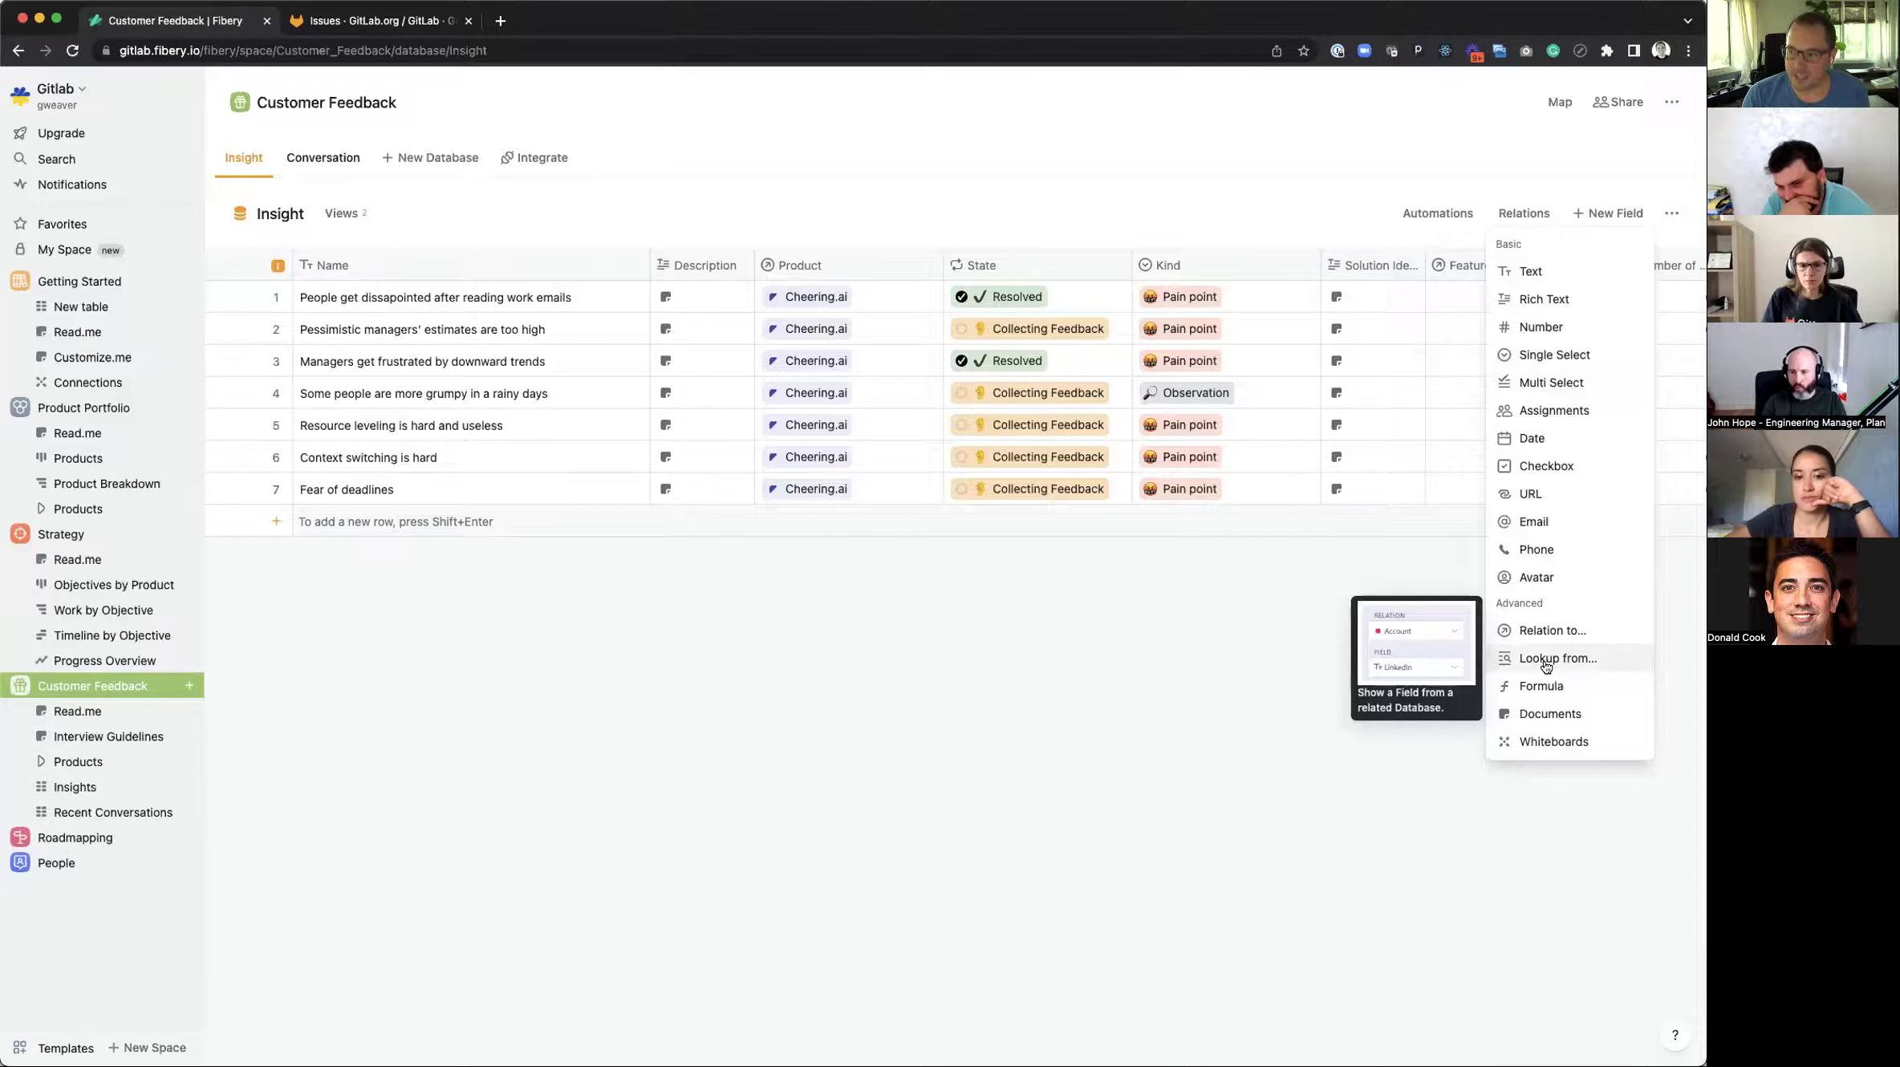
{"action": "mouse_move", "coordinate": [1543, 690]}
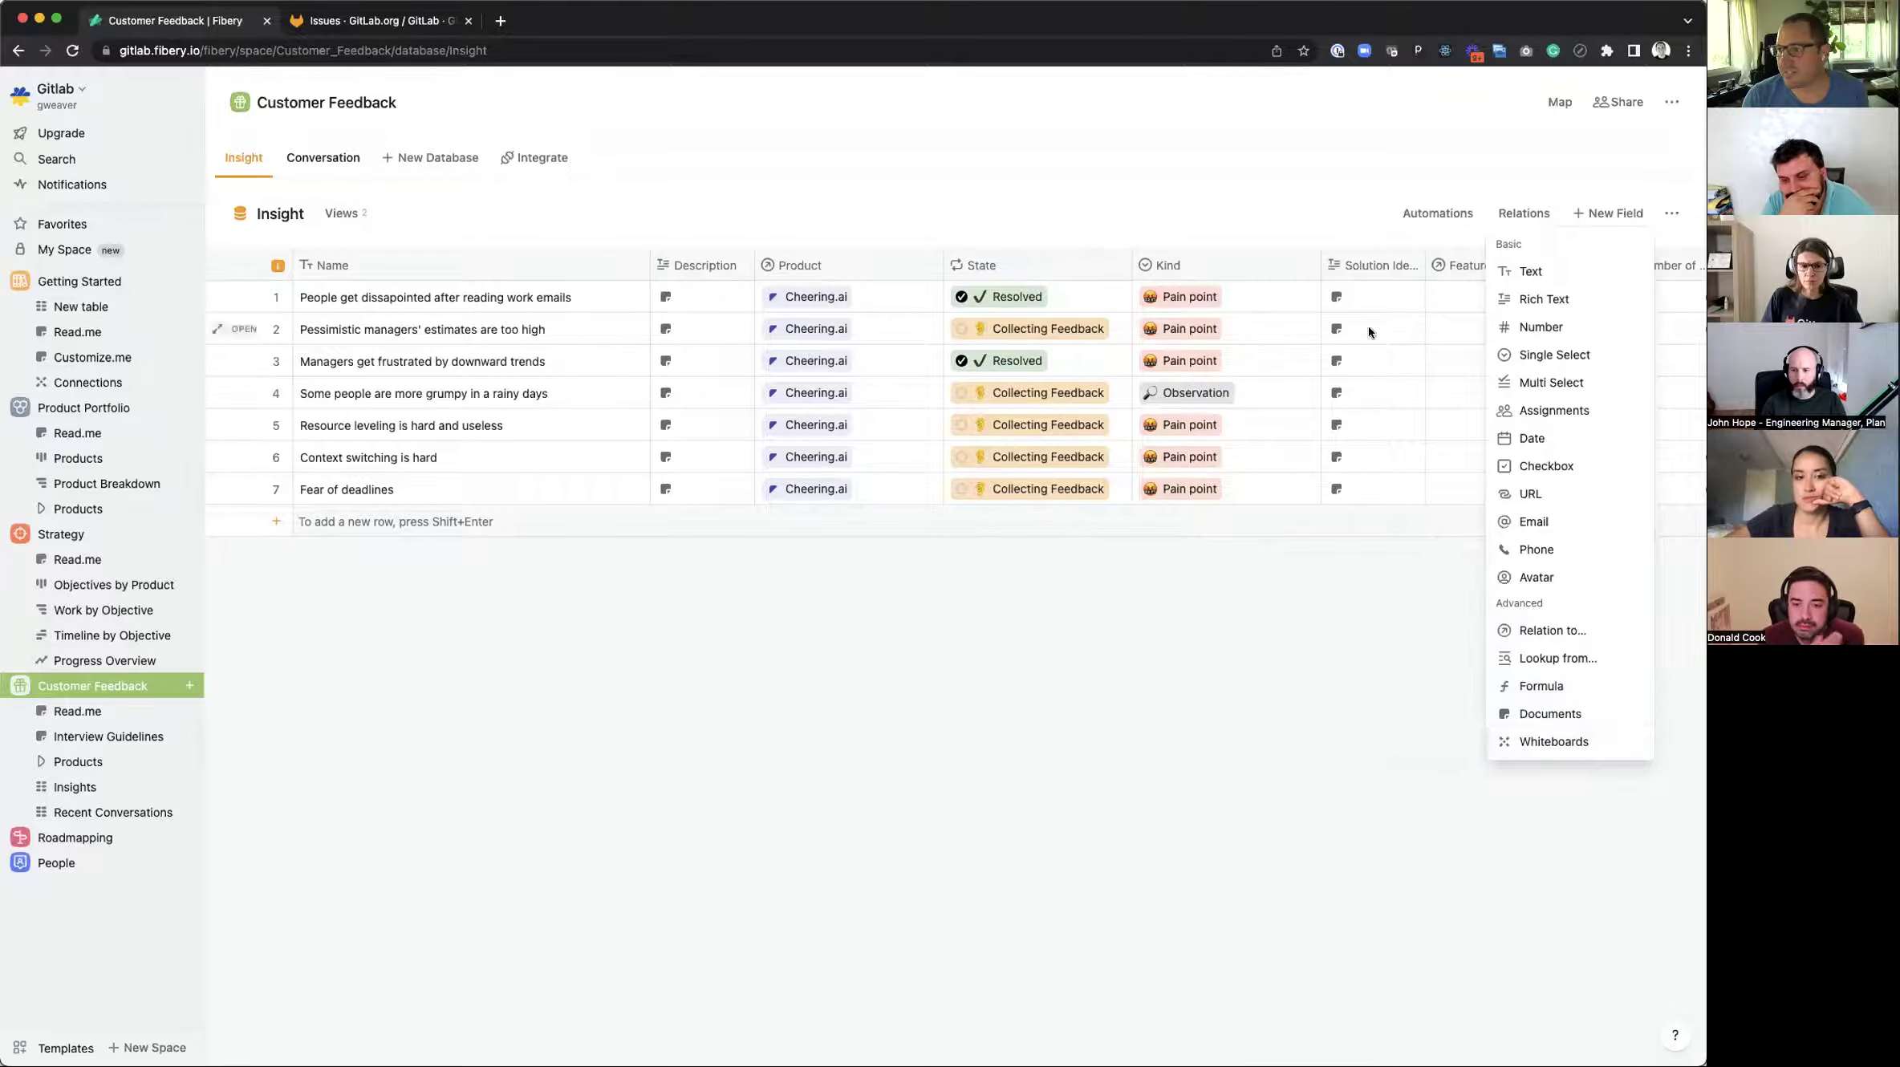
{"action": "left_click", "coordinate": [1213, 215]}
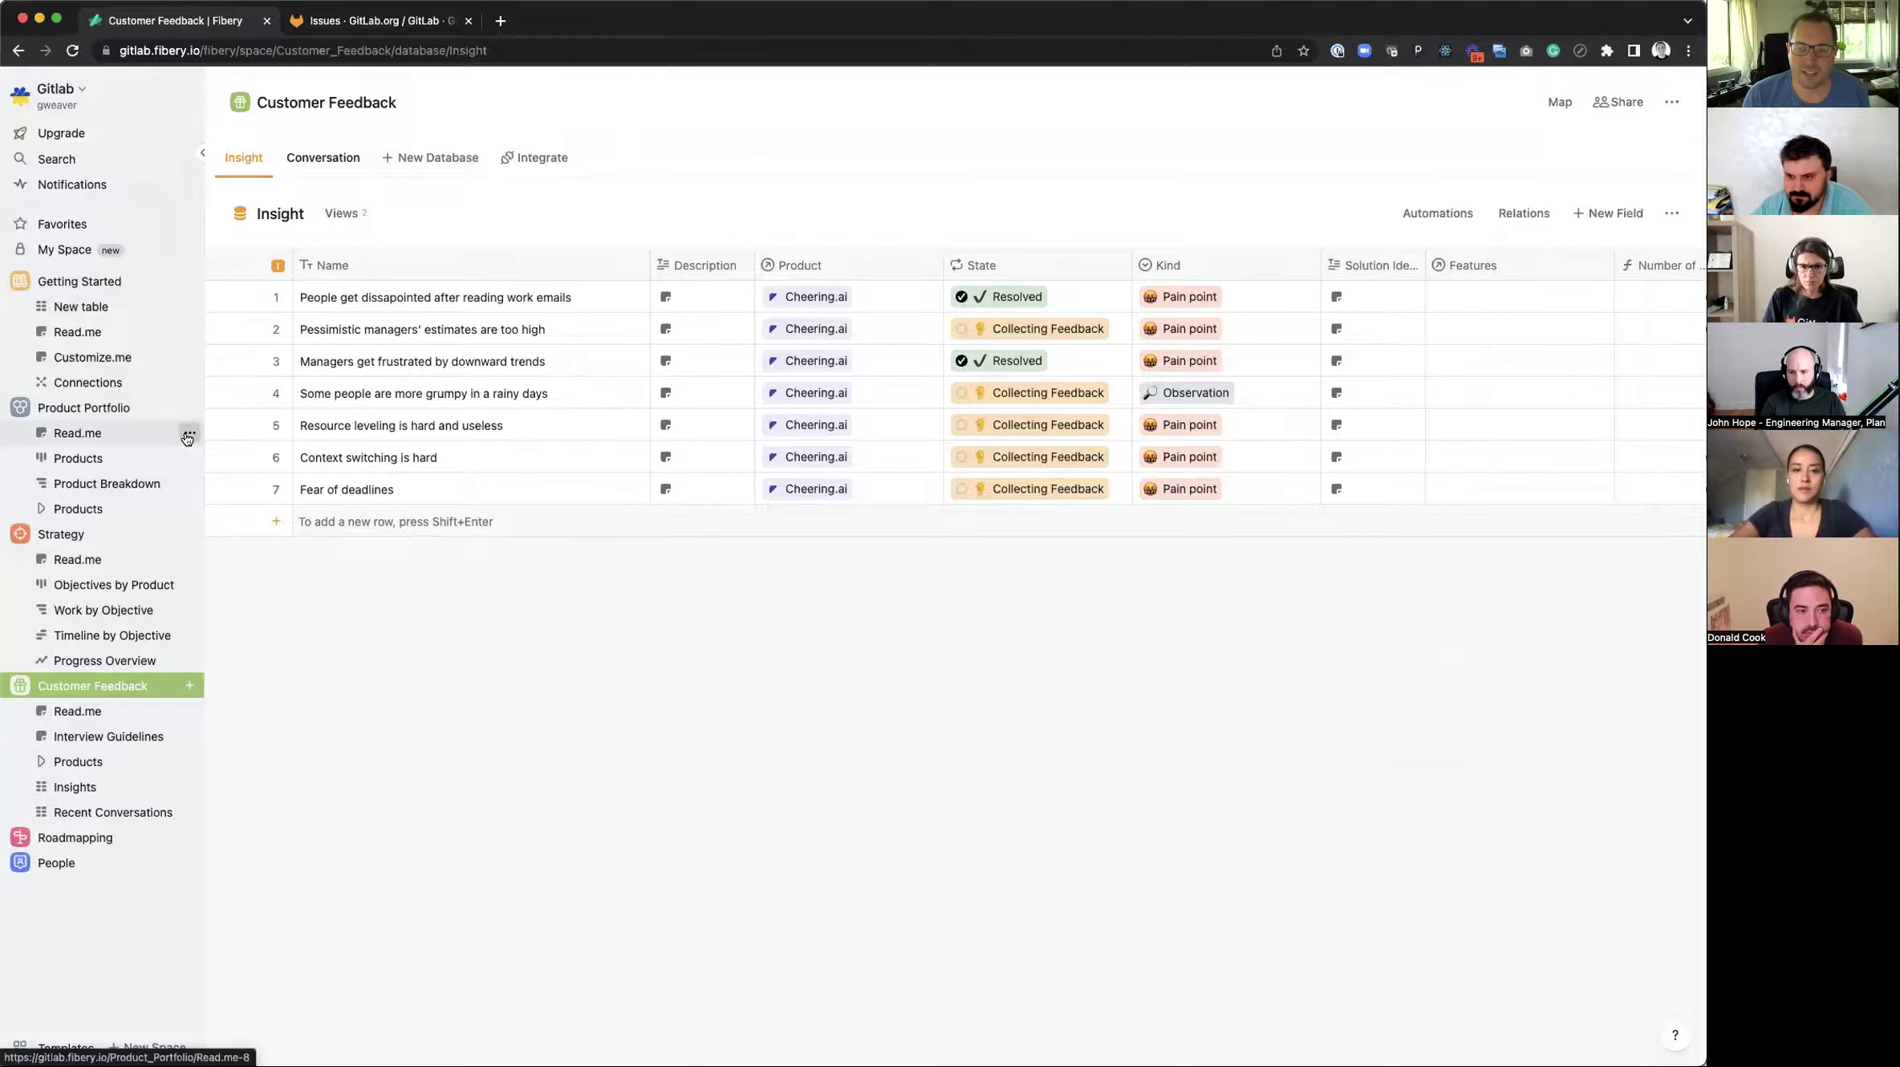
Step: Check the document and view creation options in Product Portfolio, and view its Products board and Product Breakdown list
{"action": "left_click", "coordinate": [187, 435]}
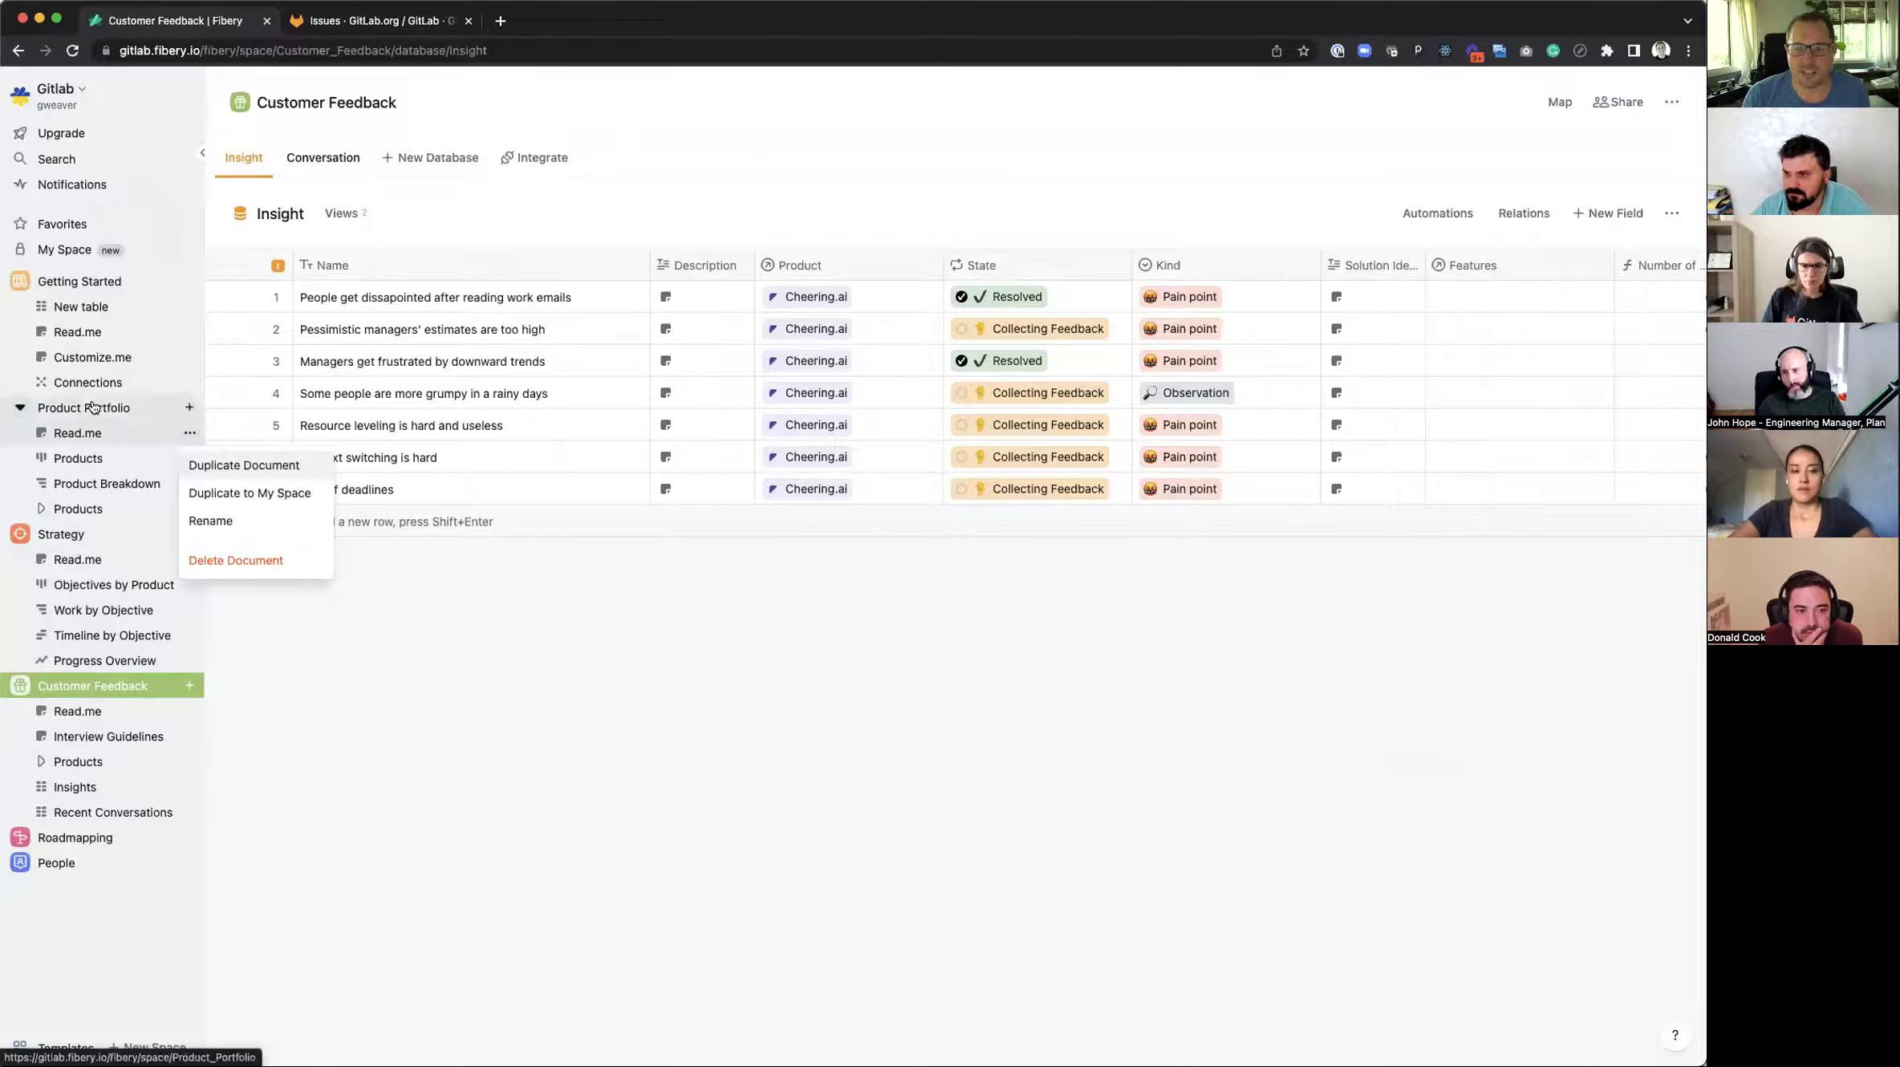
{"action": "left_click", "coordinate": [184, 409]}
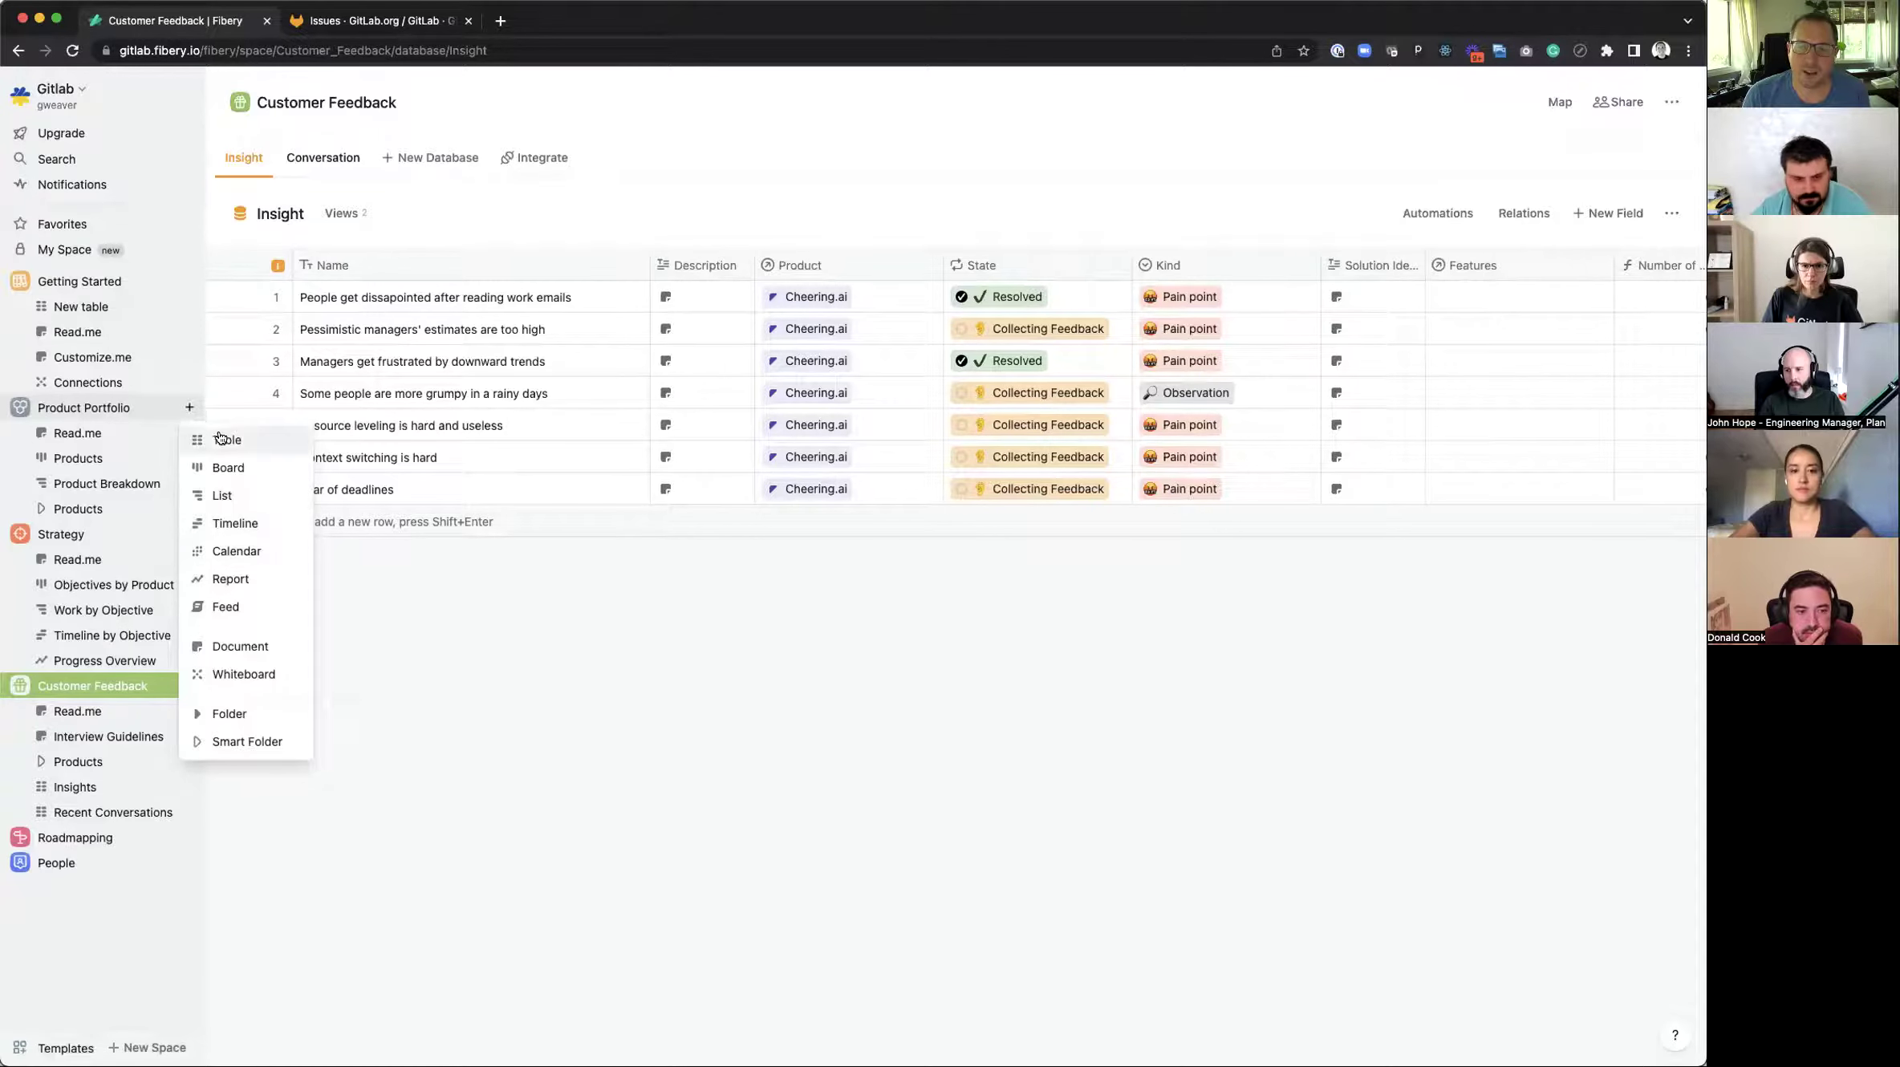
{"action": "left_click", "coordinate": [72, 459]}
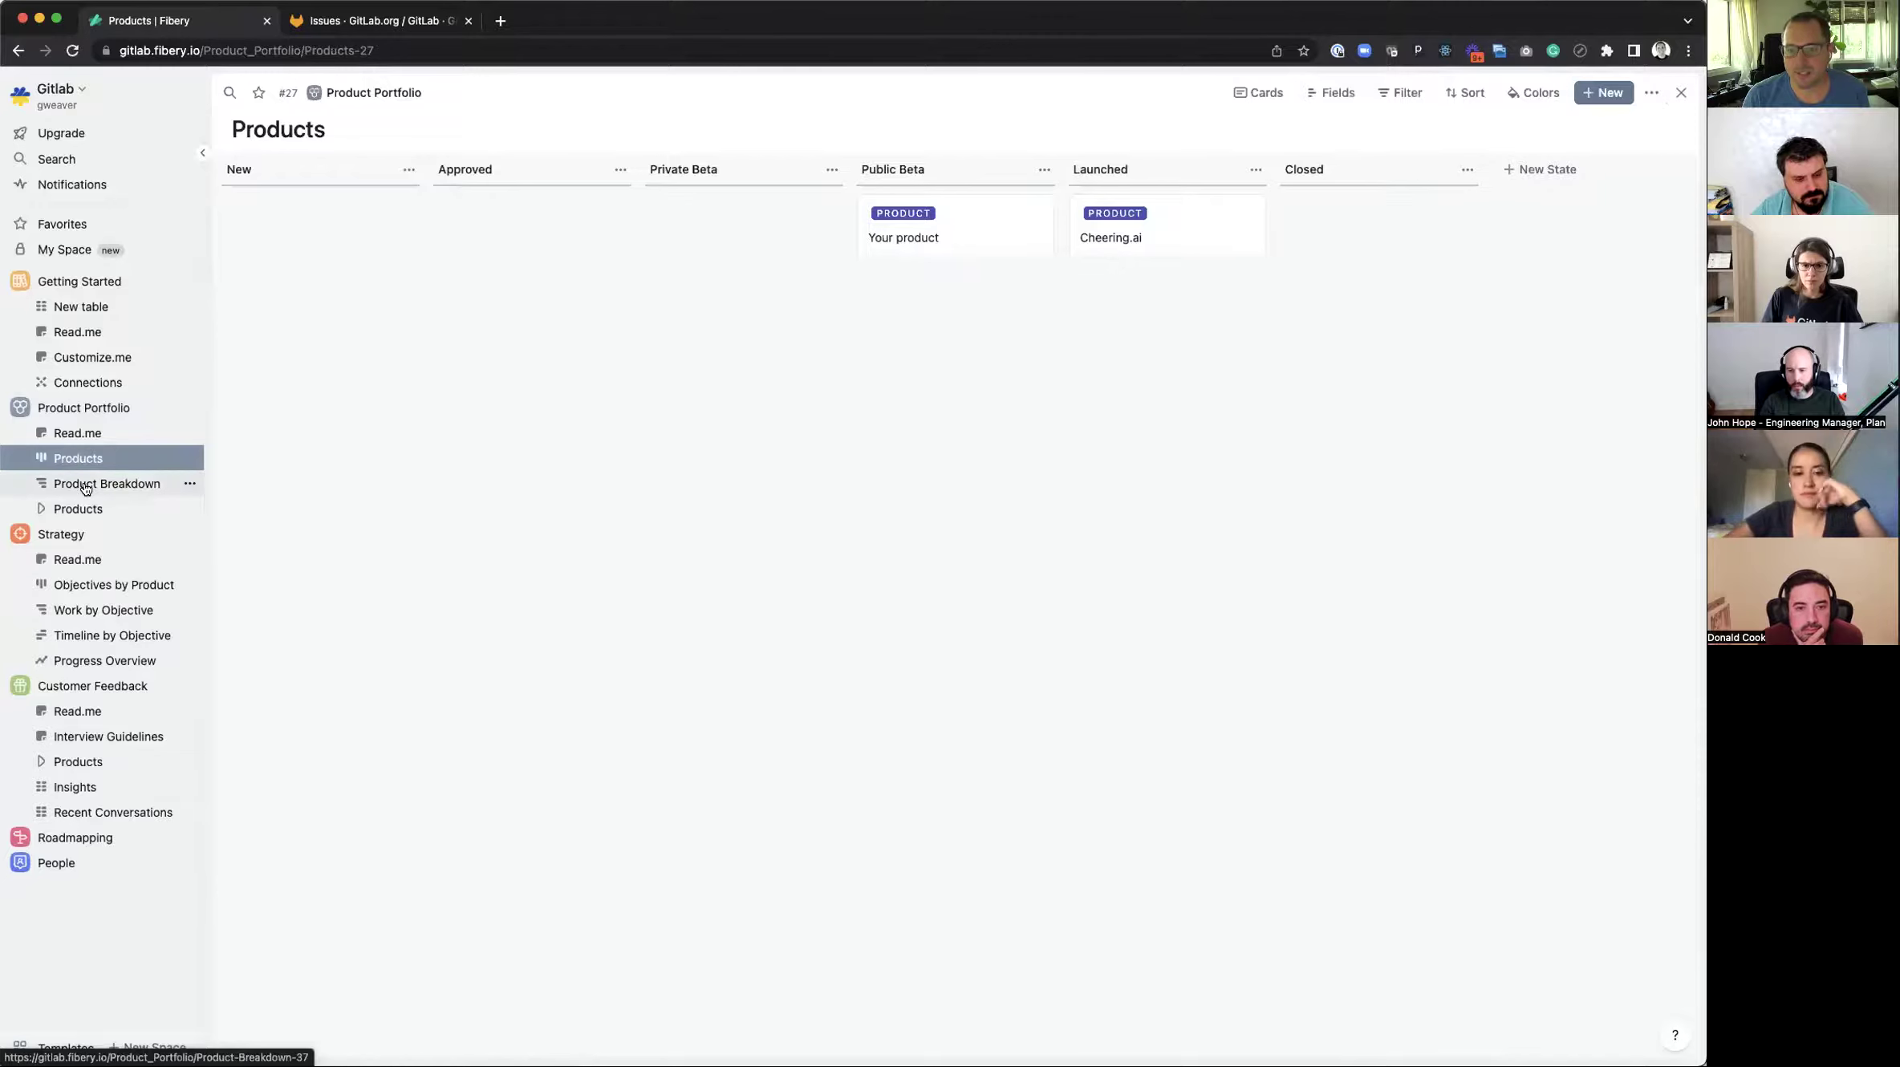
{"action": "left_click", "coordinate": [86, 486]}
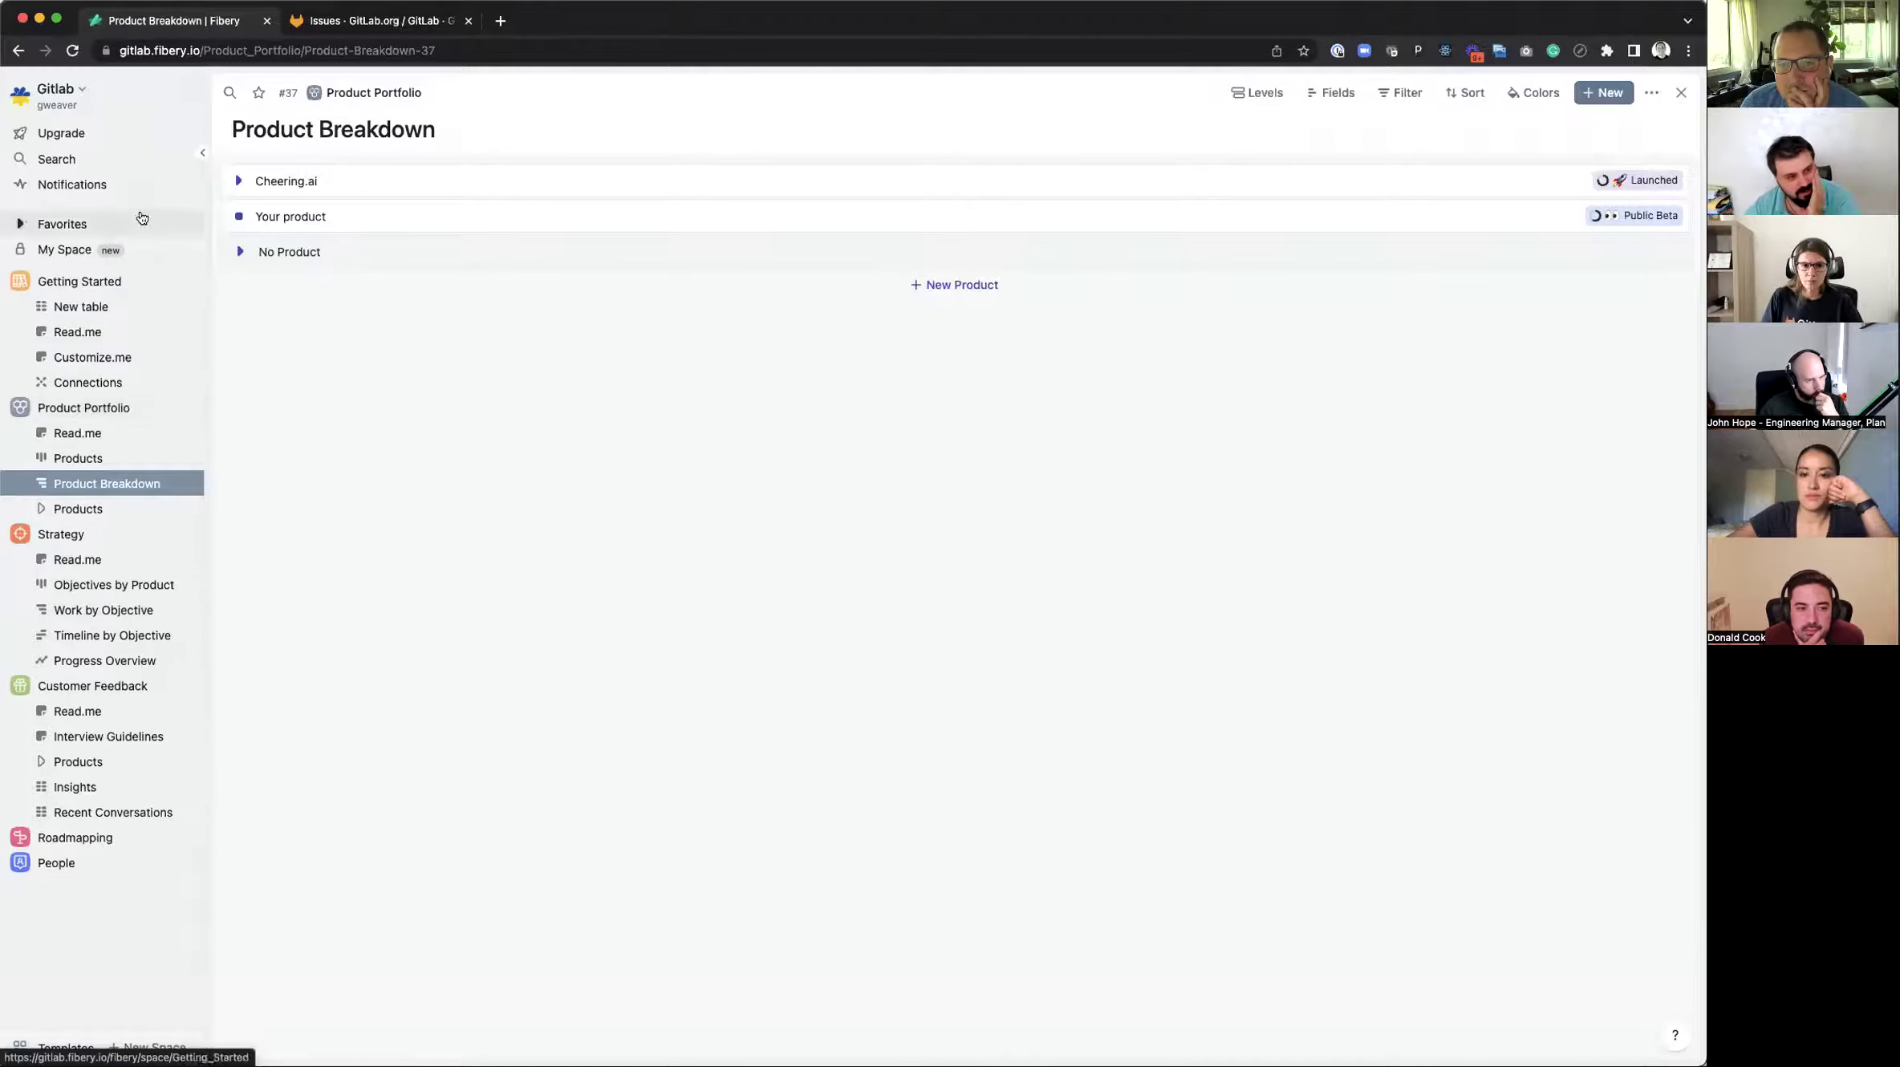
Step: Expand and collapse My Space and read the description of this personal space
{"action": "left_click", "coordinate": [20, 251]}
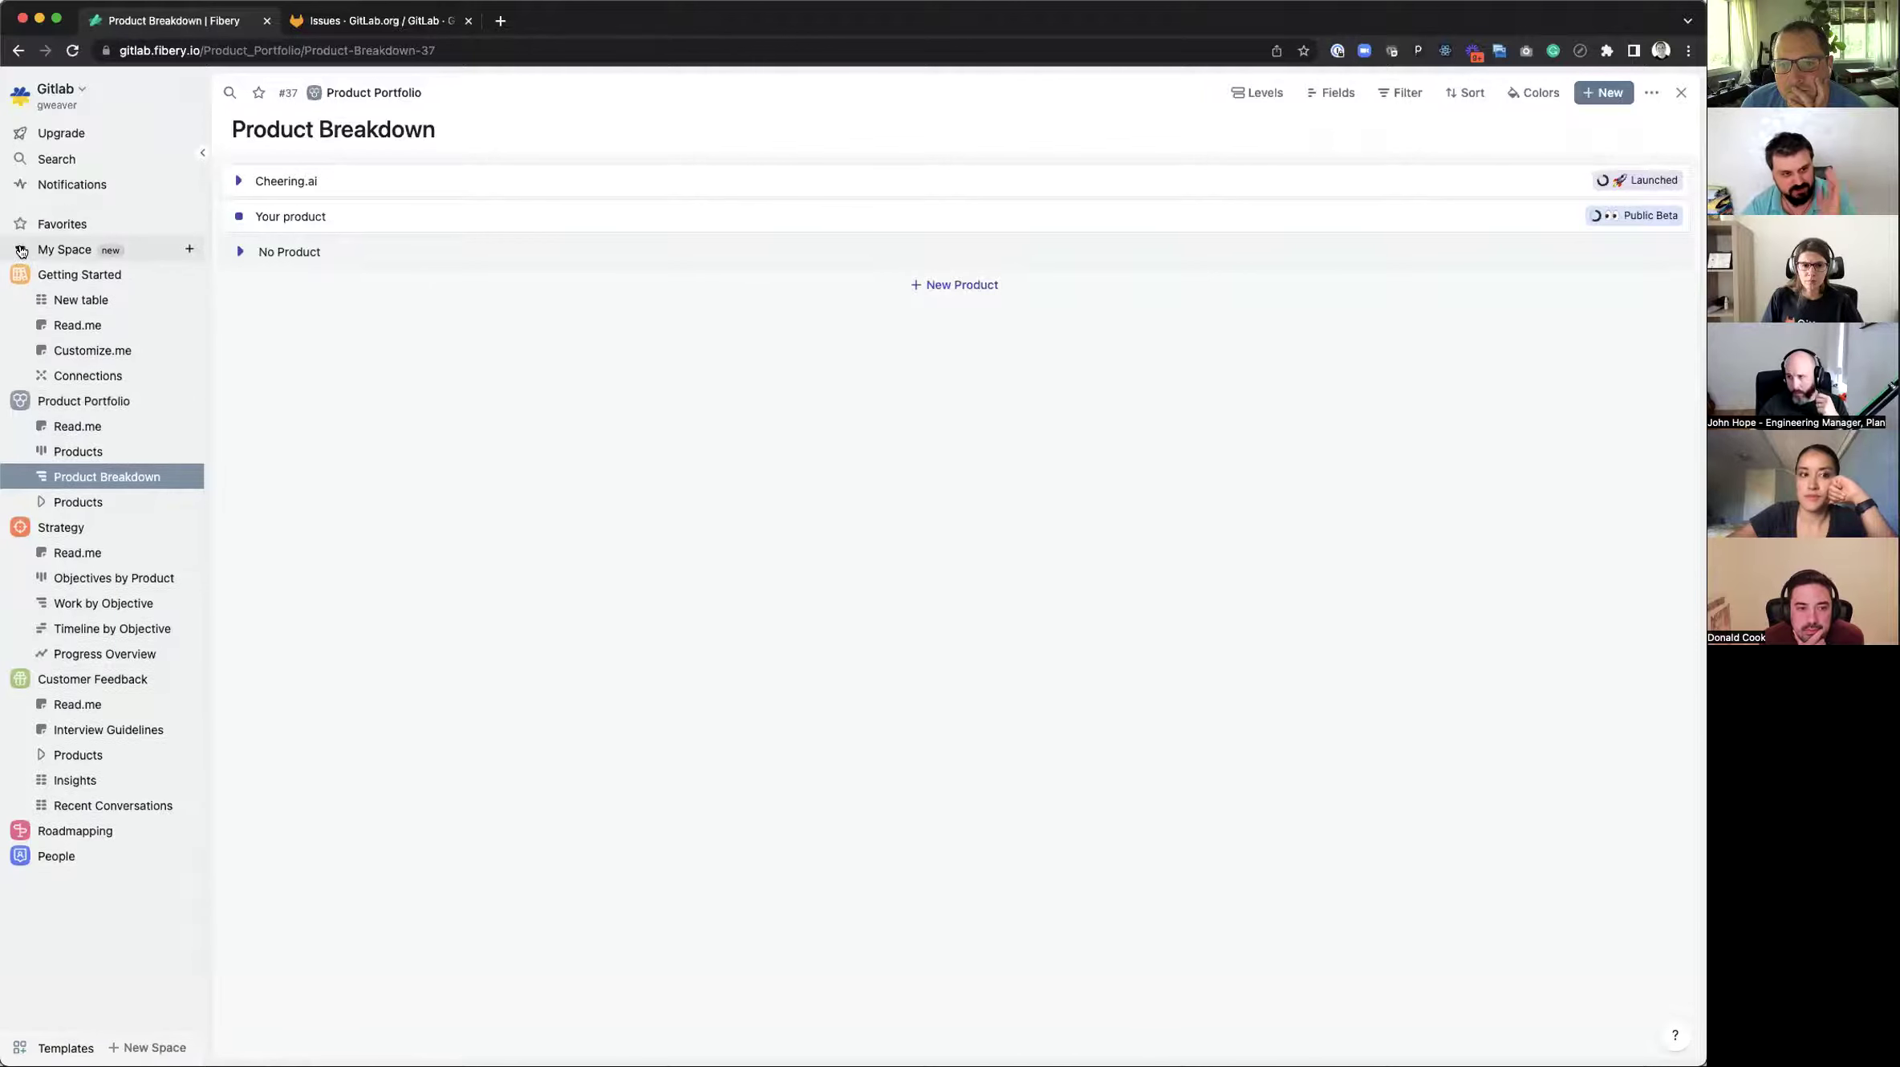
{"action": "left_click", "coordinate": [21, 251]}
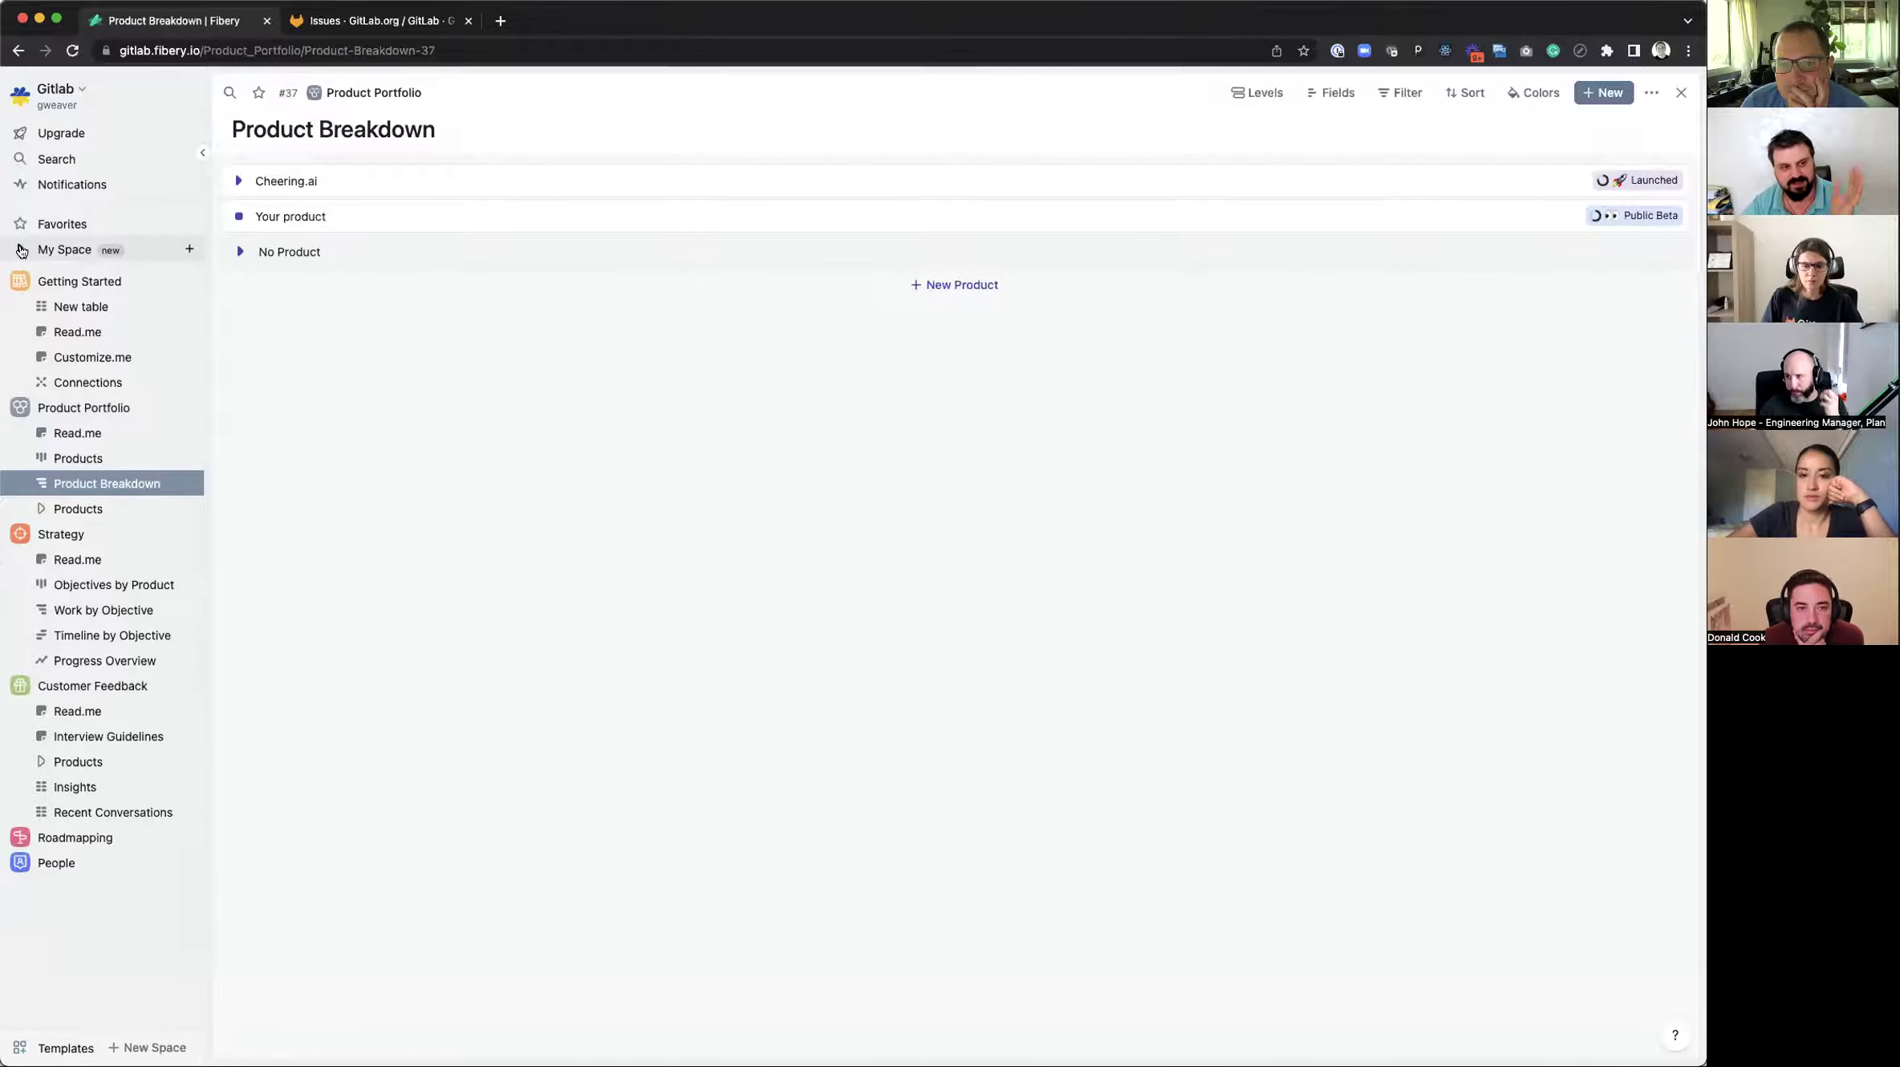
{"action": "mouse_move", "coordinate": [110, 253]}
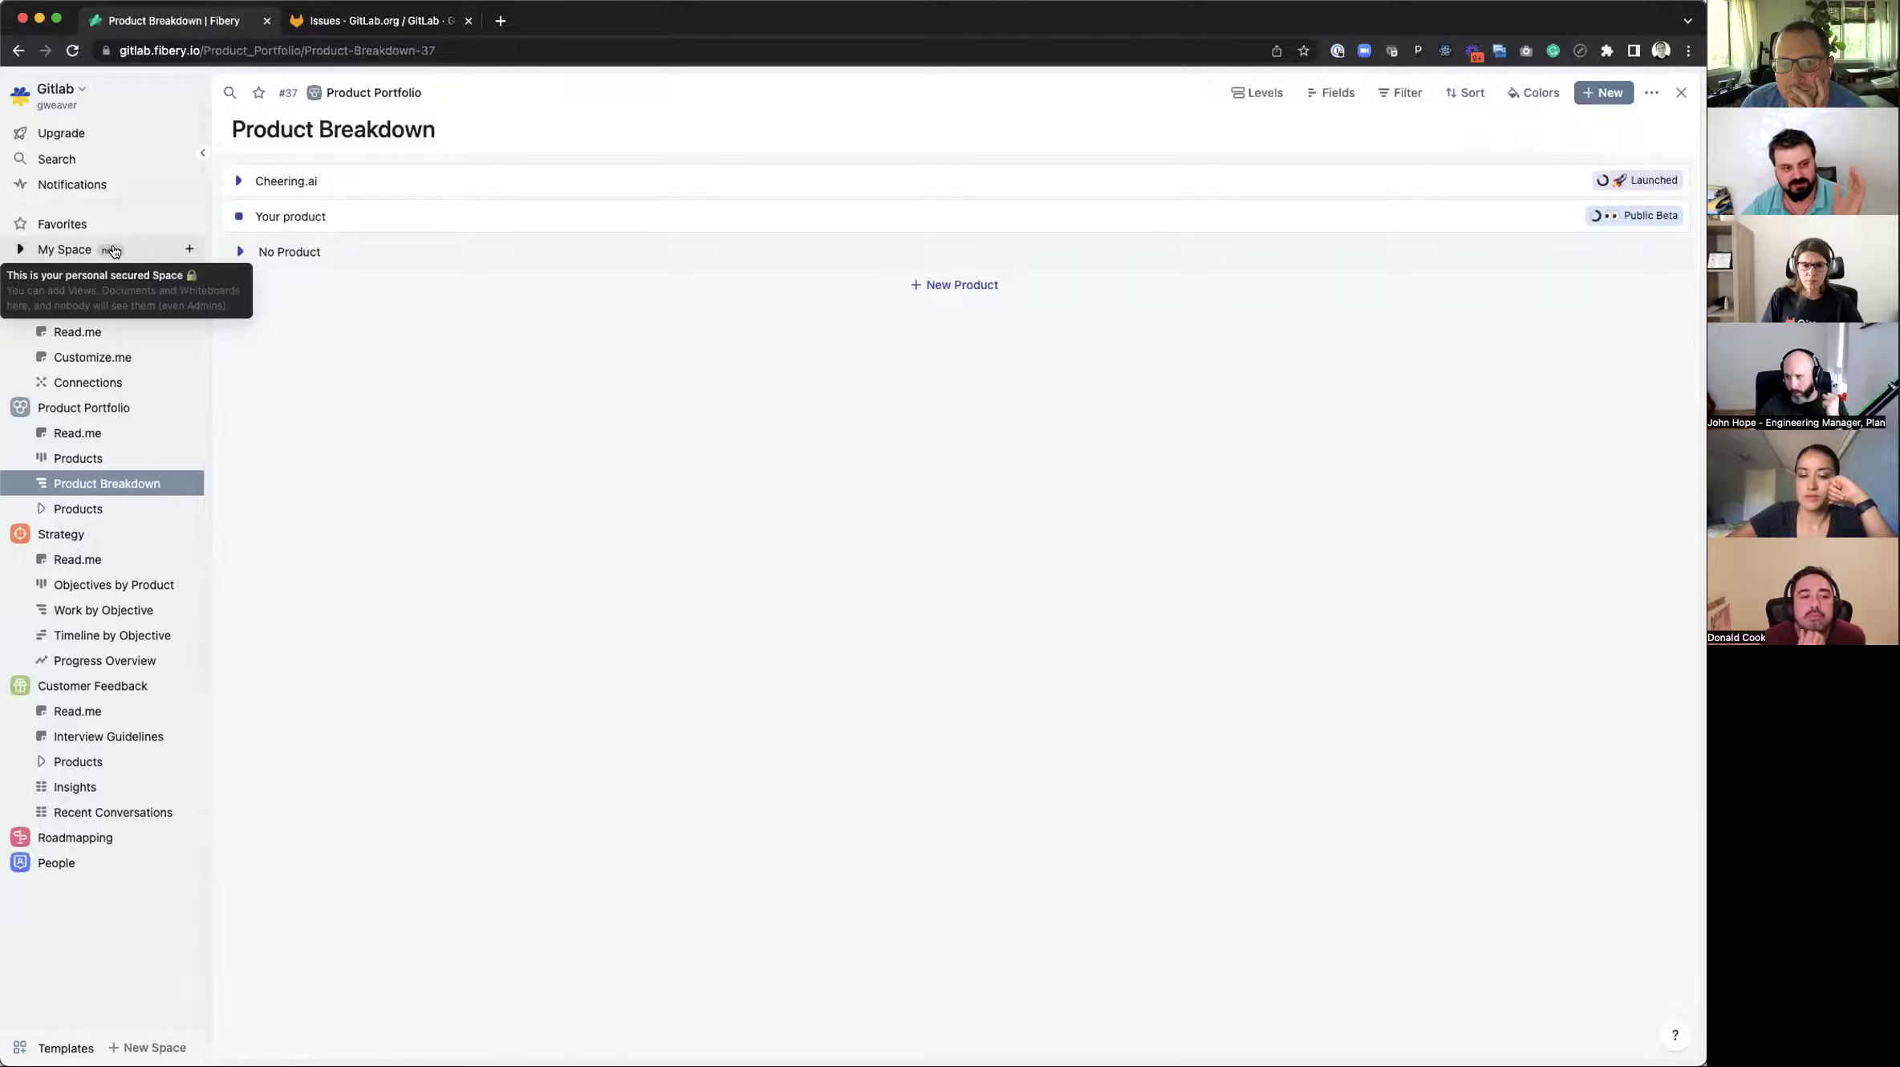
Step: Review the sharing and access settings of the Product Portfolio space
{"action": "left_click", "coordinate": [92, 408]}
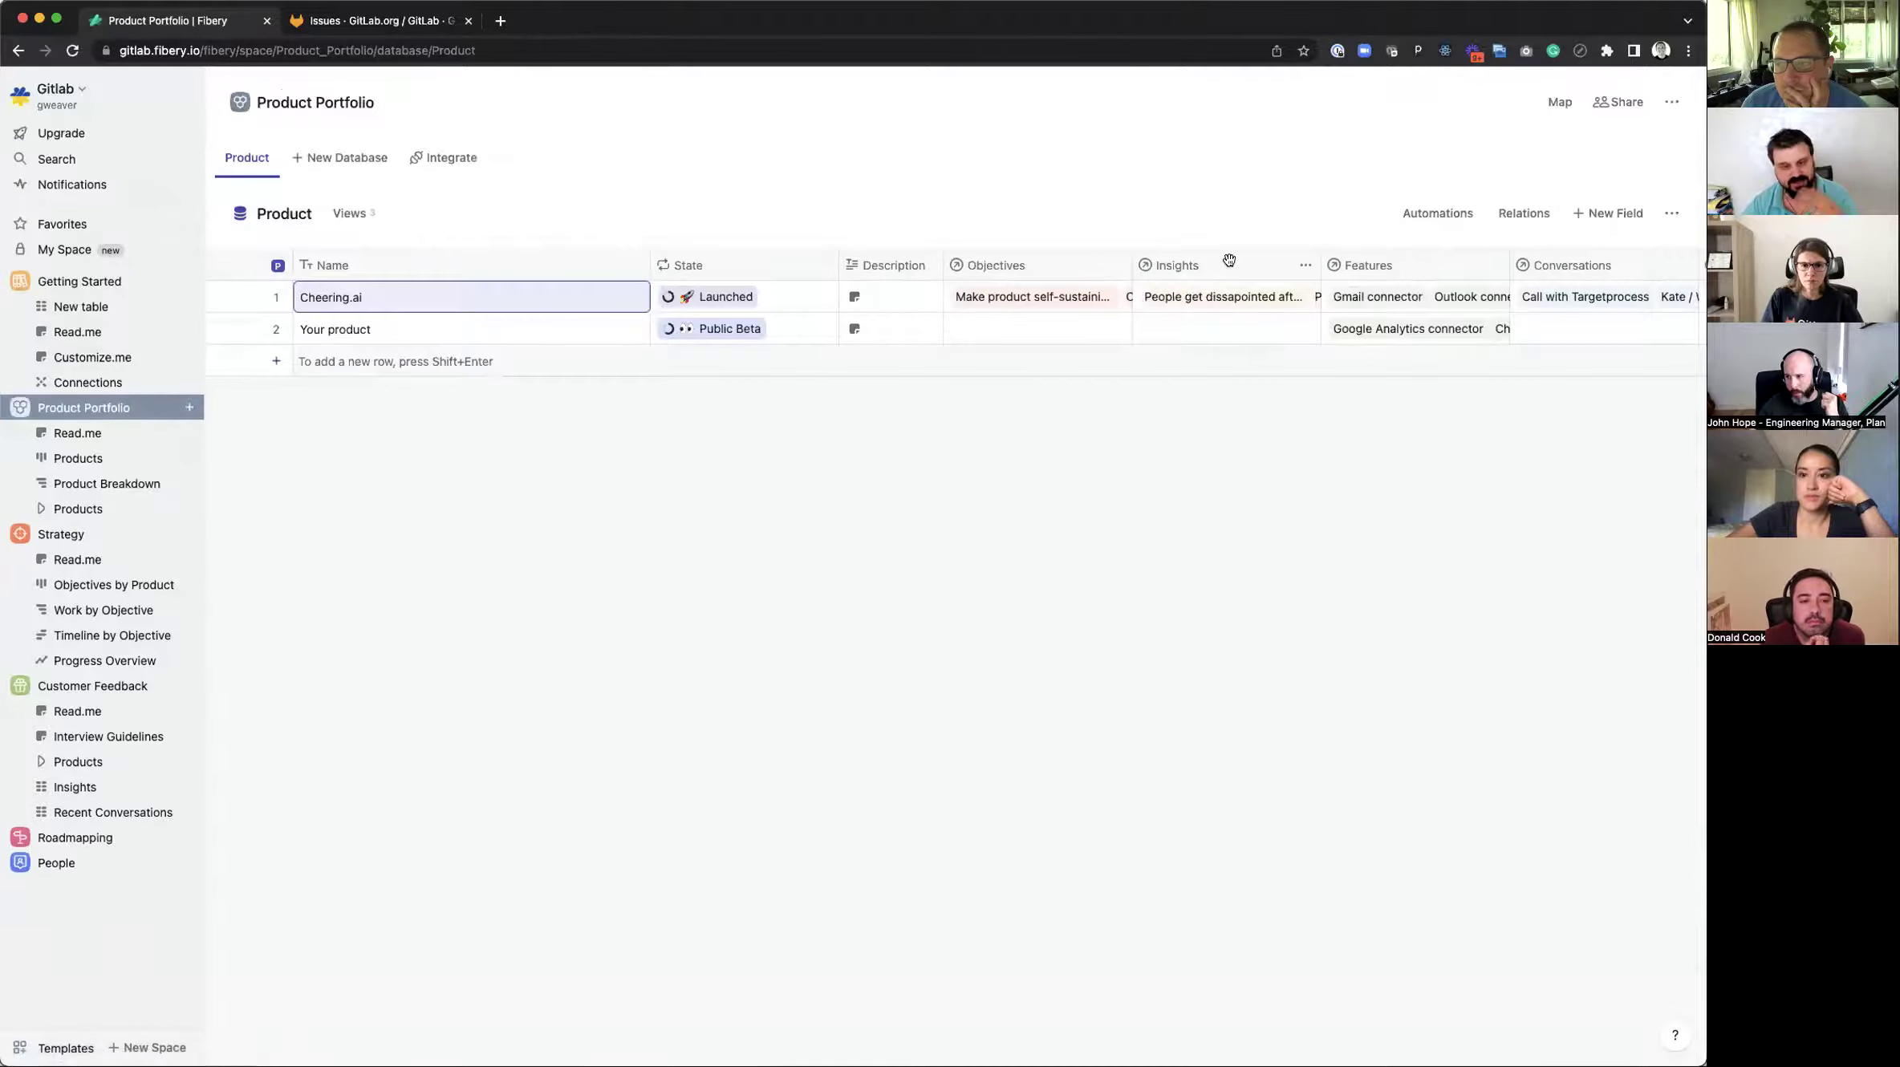
{"action": "left_click", "coordinate": [1665, 101]}
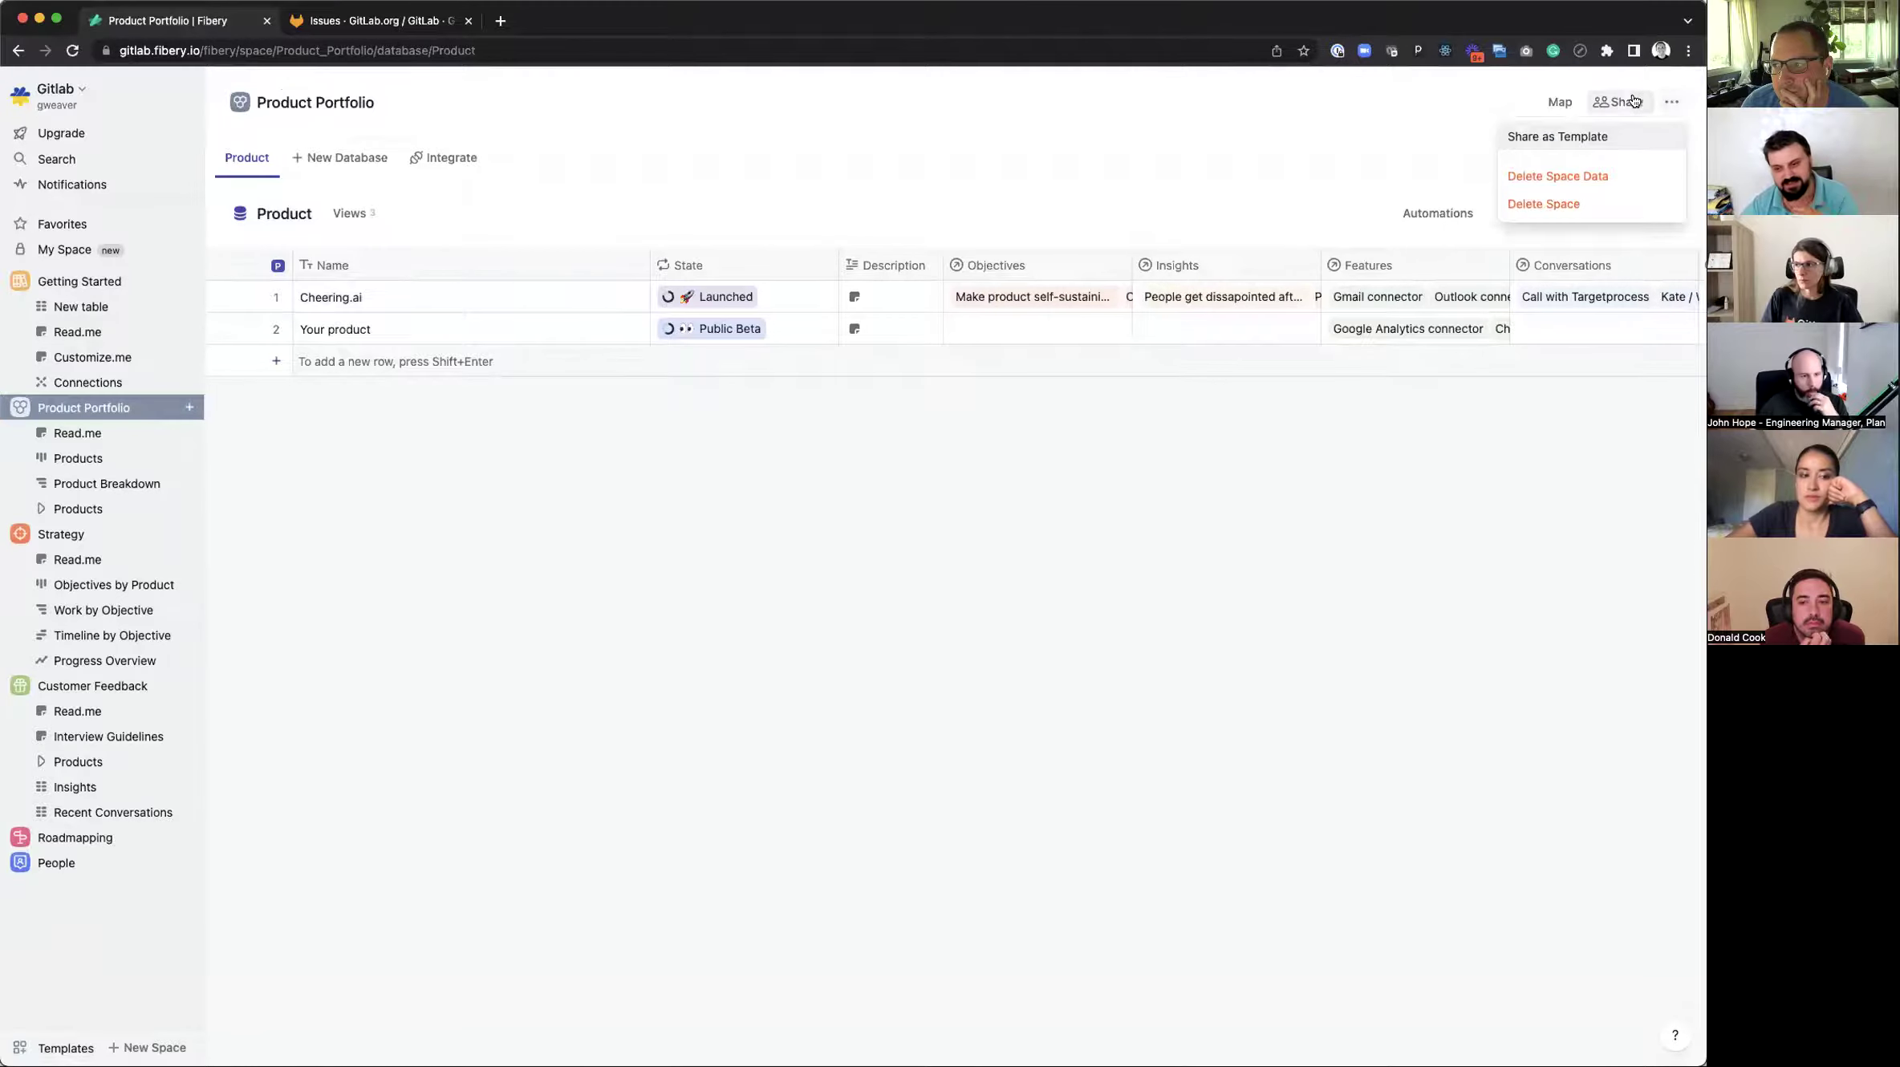
{"action": "left_click", "coordinate": [1624, 98]}
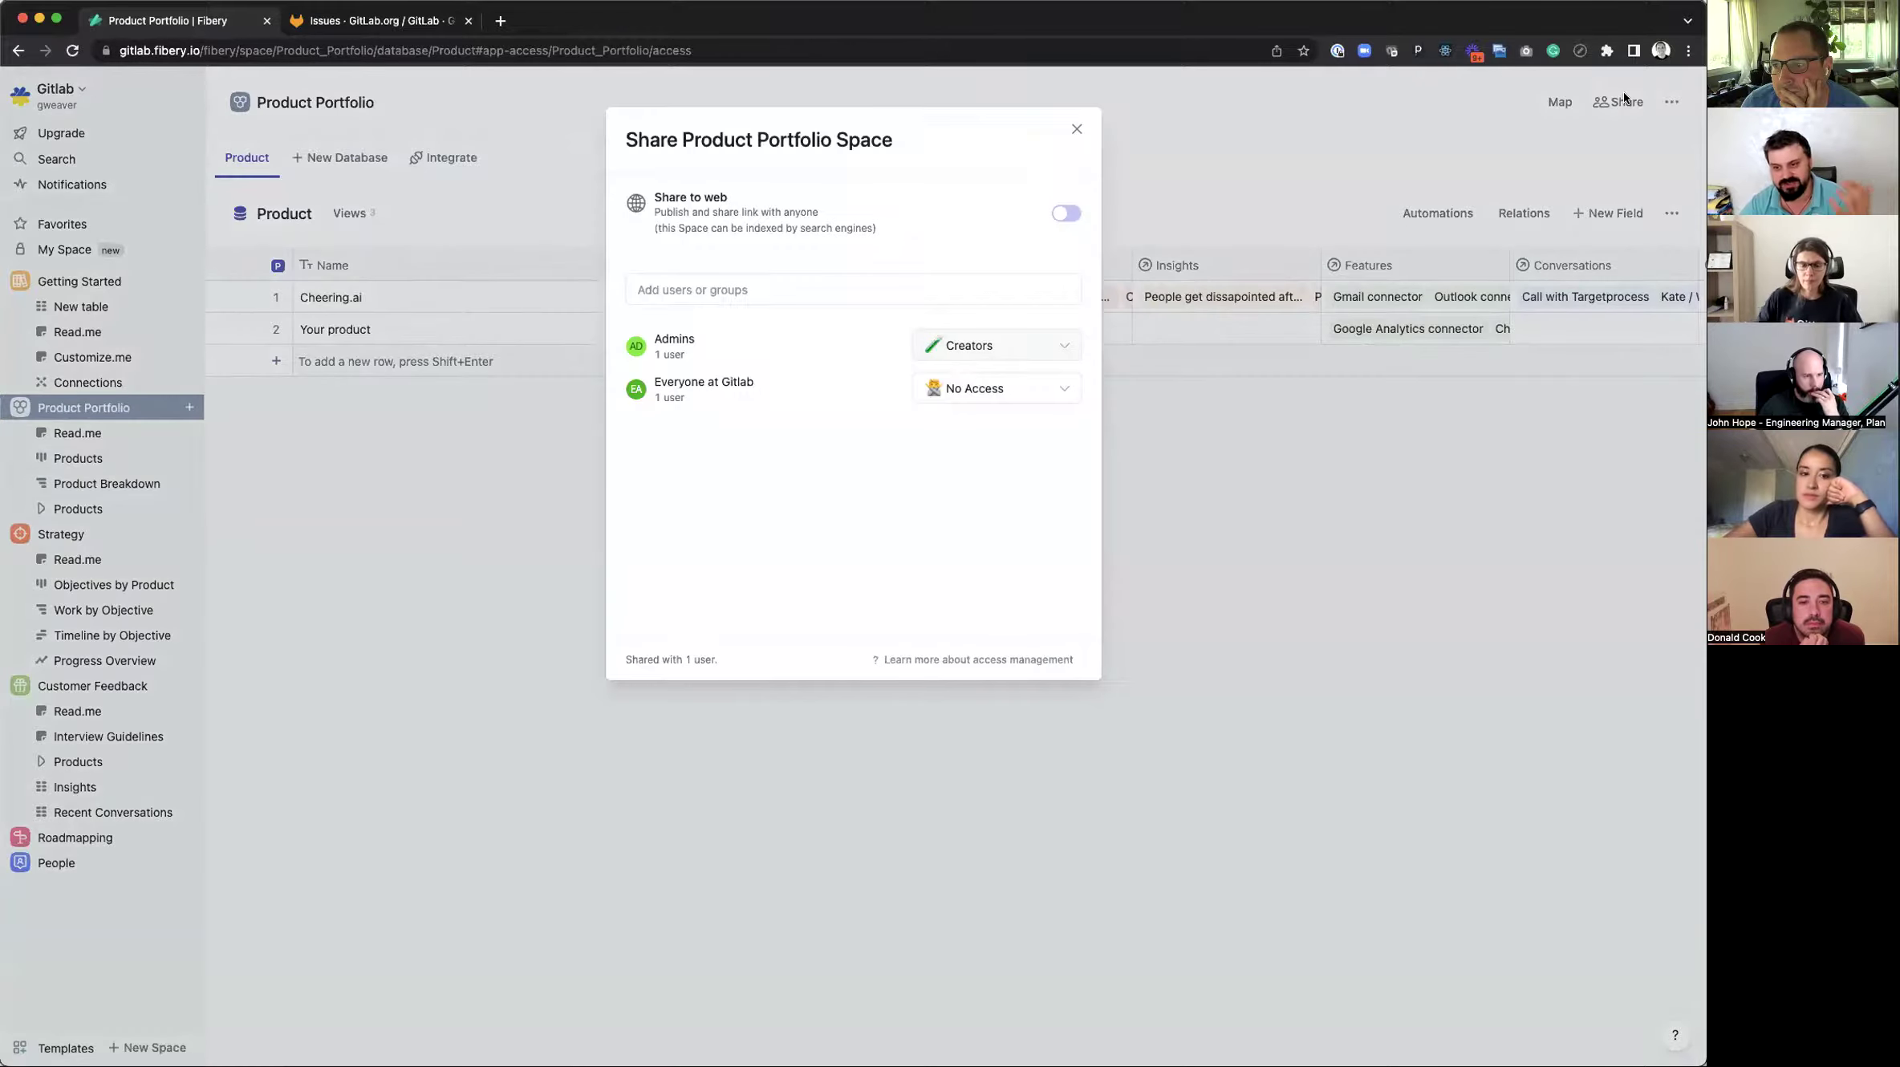
{"action": "left_click", "coordinate": [1073, 128]}
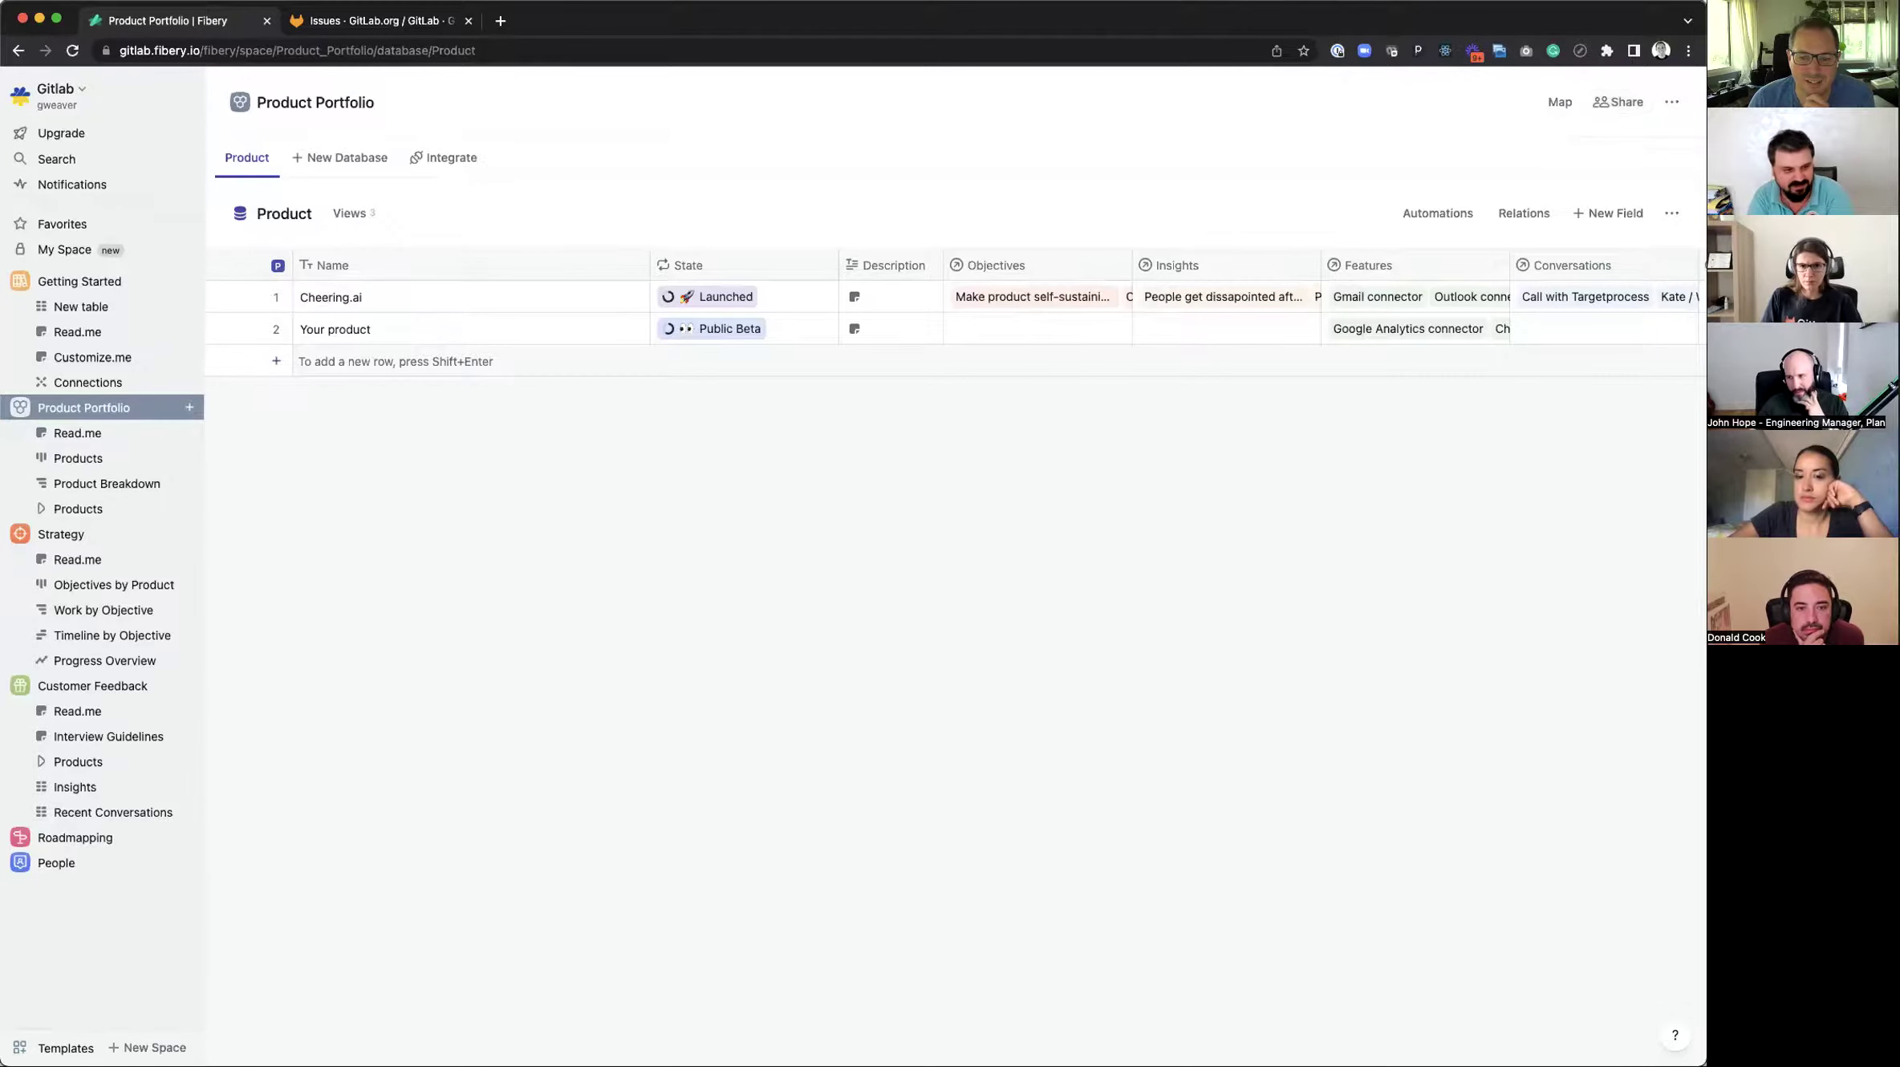
Step: Browse the full template gallery, examining the installable spaces and the sync integrations such as GitLab
{"action": "left_click", "coordinate": [68, 1048]}
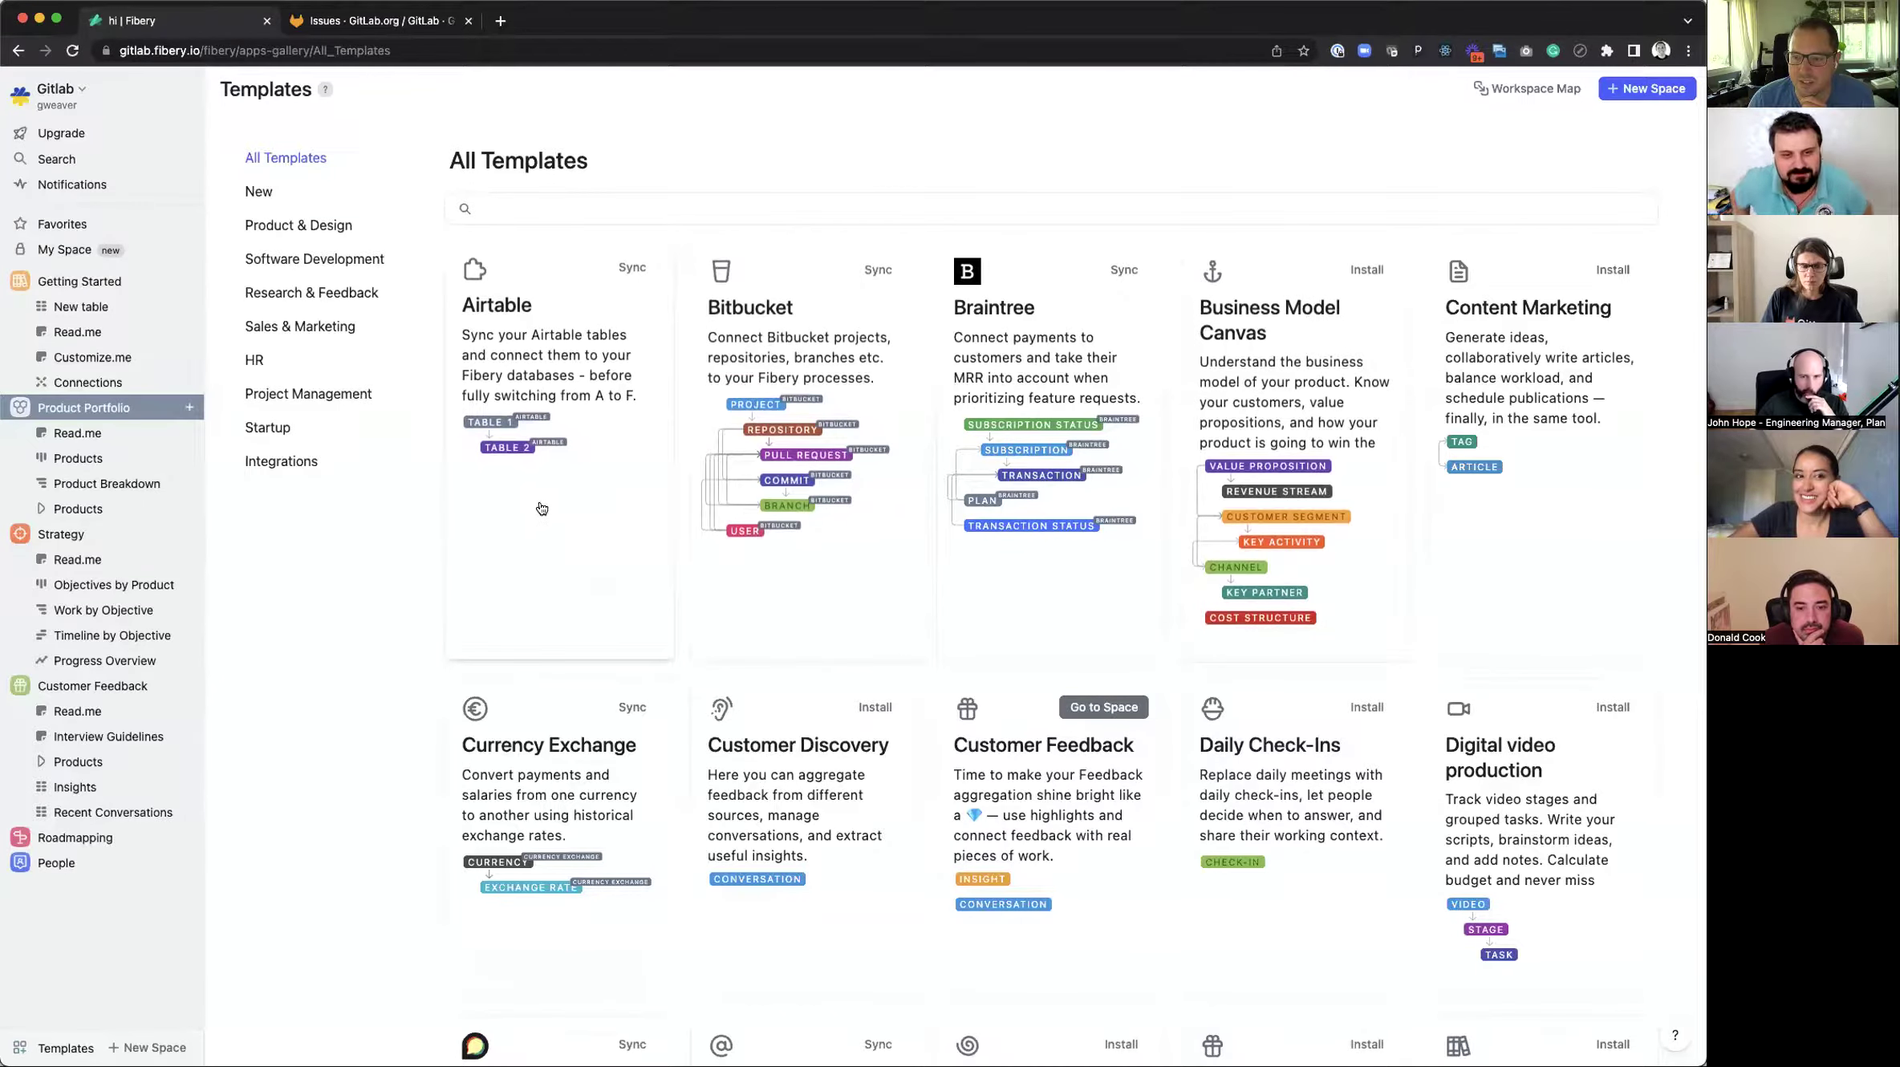
{"action": "scroll", "coordinate": [541, 509], "scroll_direction": "down", "scroll_amount": 5}
{"action": "scroll", "coordinate": [735, 542], "scroll_direction": "down", "scroll_amount": 3}
{"action": "scroll", "coordinate": [1460, 574], "scroll_direction": "down", "scroll_amount": 3}
{"action": "scroll", "coordinate": [1242, 525], "scroll_direction": "down", "scroll_amount": 2}
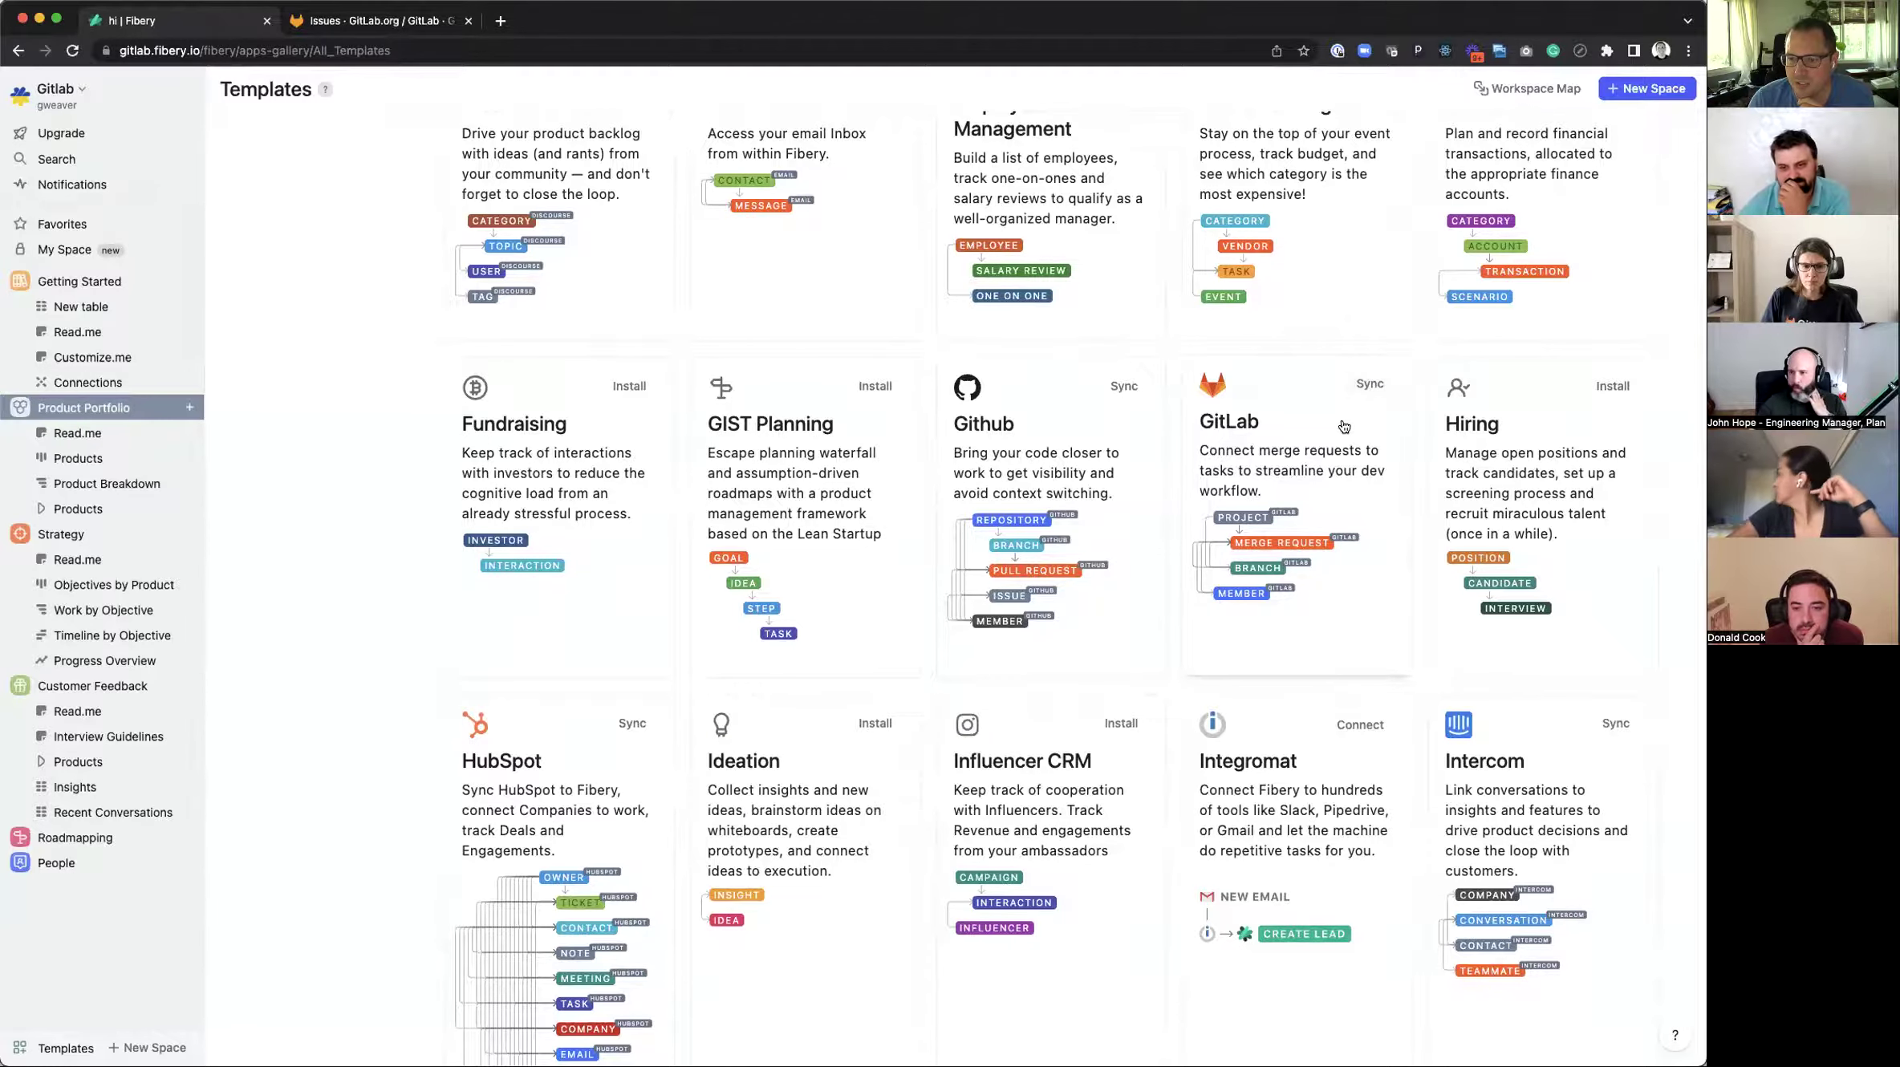
{"action": "scroll", "coordinate": [1308, 418], "scroll_direction": "down", "scroll_amount": 3}
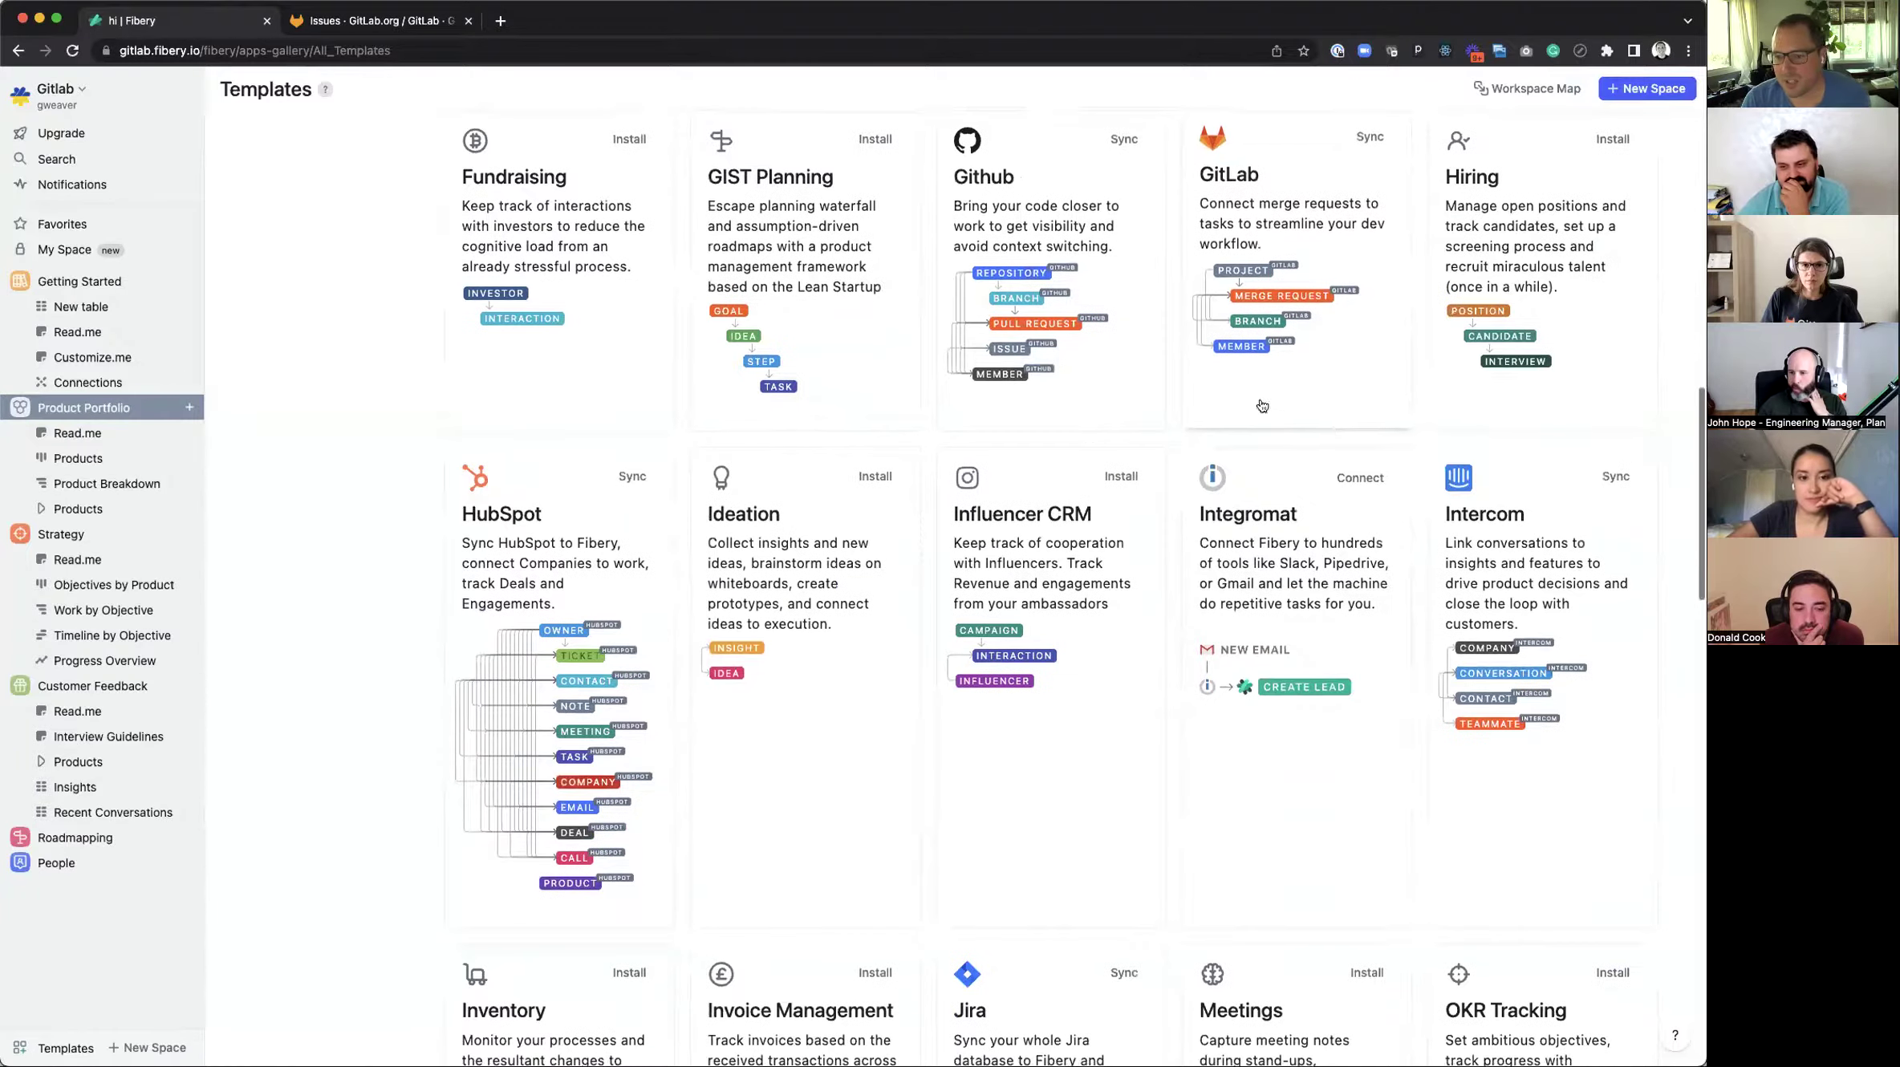
{"action": "scroll", "coordinate": [619, 479], "scroll_direction": "up", "scroll_amount": 6}
{"action": "scroll", "coordinate": [619, 479], "scroll_direction": "up", "scroll_amount": 5}
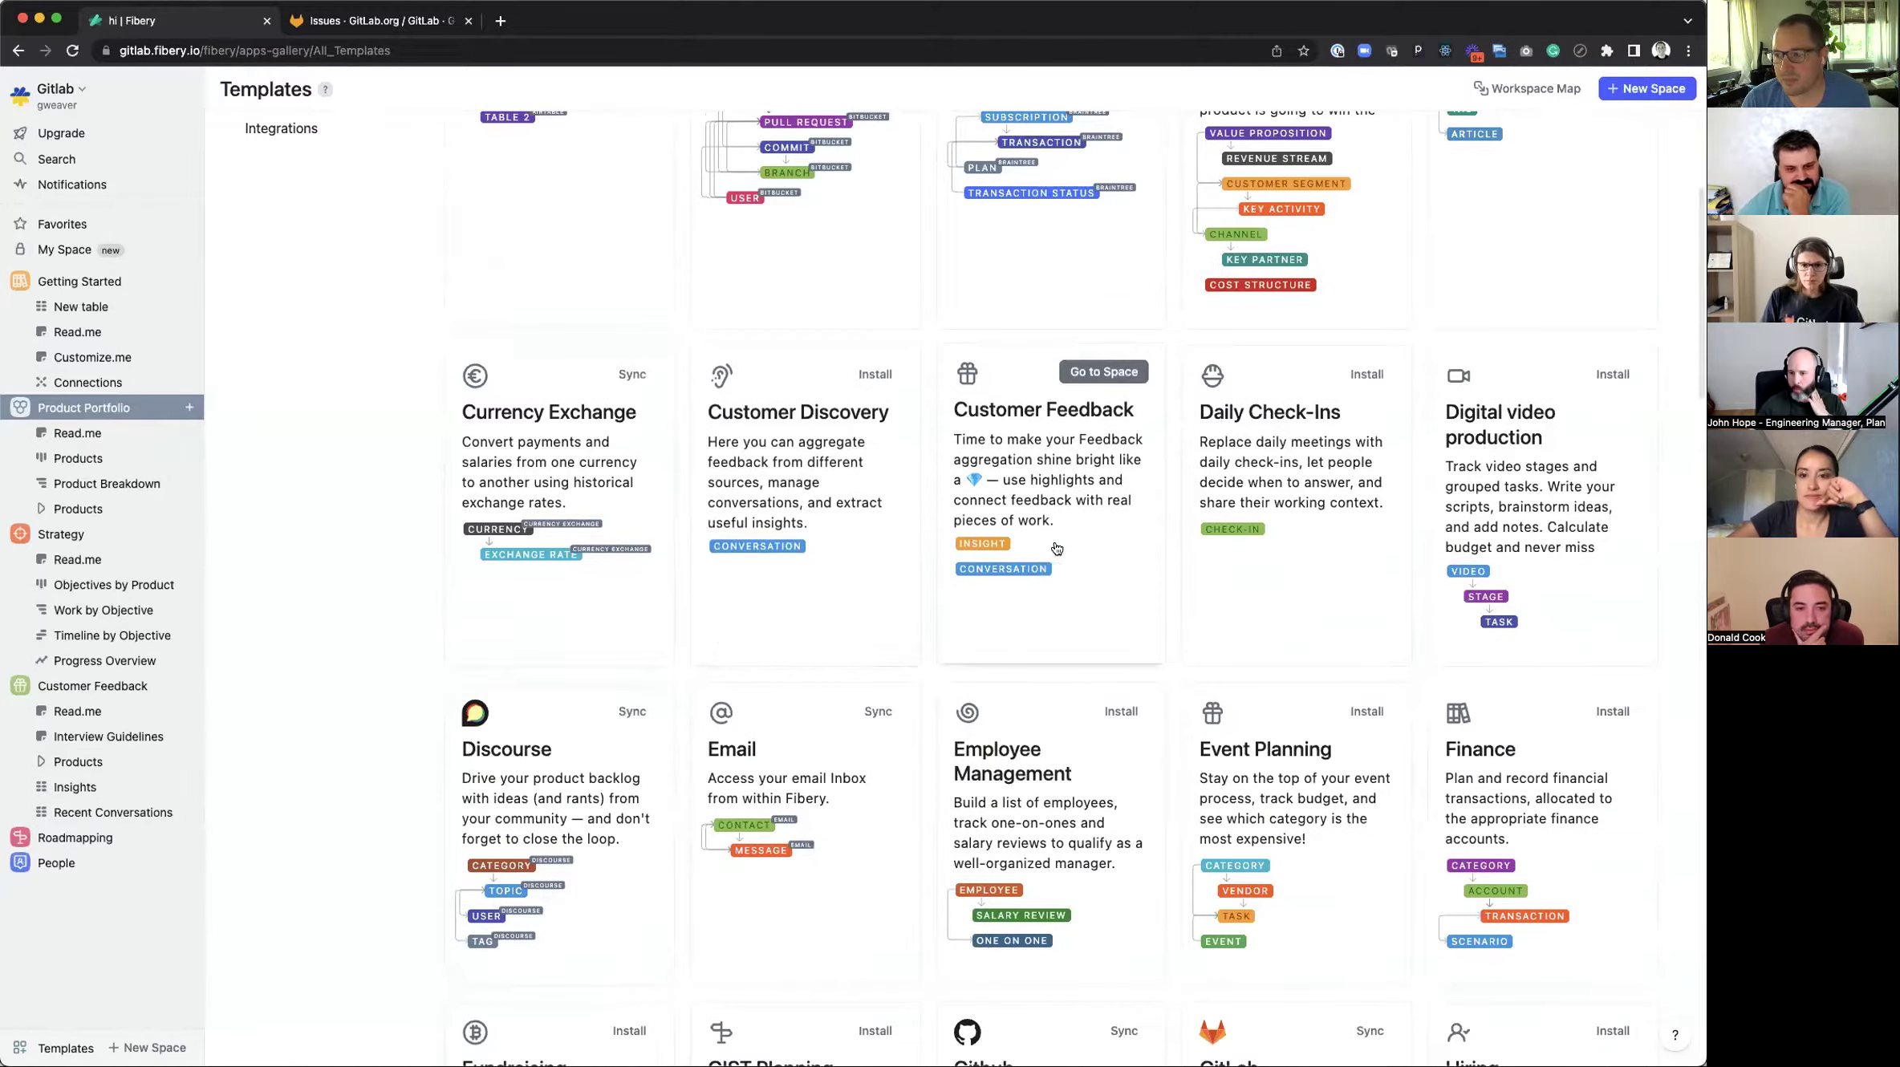
{"action": "scroll", "coordinate": [1057, 548], "scroll_direction": "up", "scroll_amount": 2}
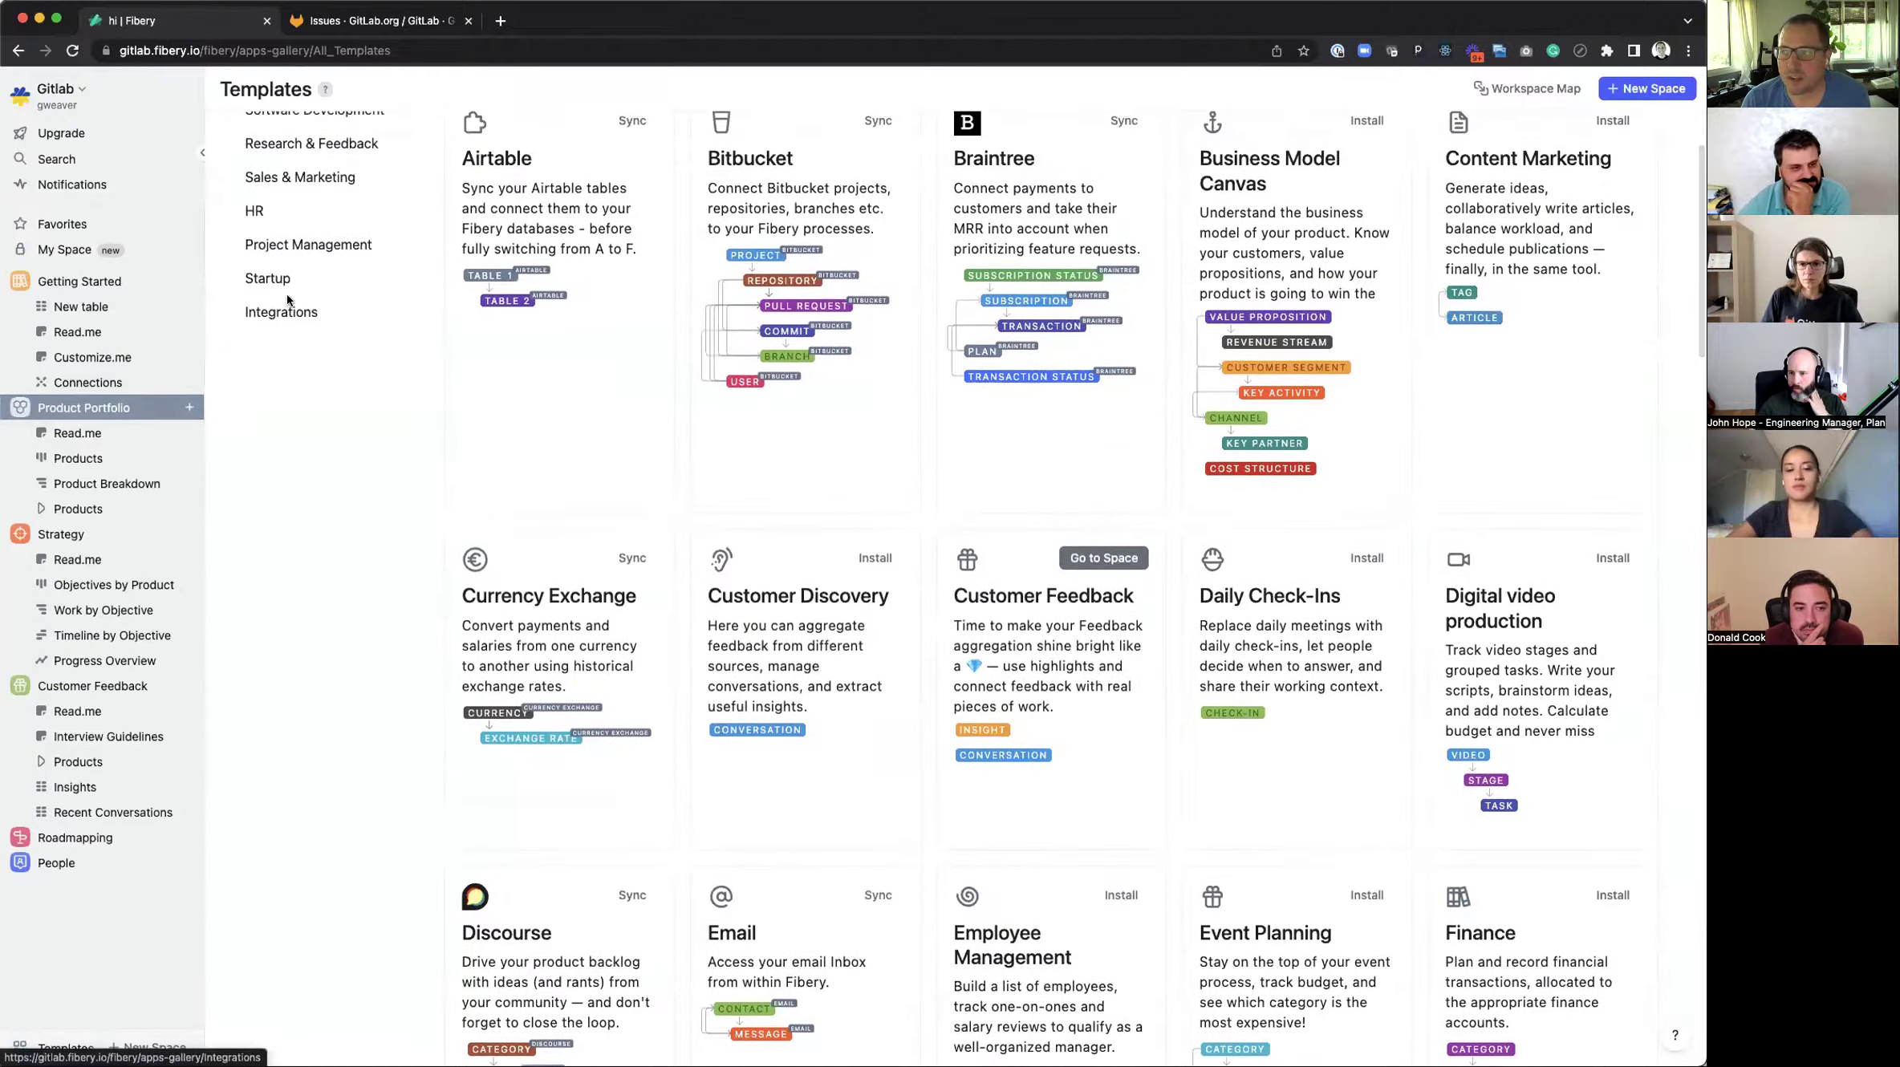
Step: Open the Product Portfolio space and check the workspace switching options in the Gitlab workspace
{"action": "left_click", "coordinate": [84, 407]}
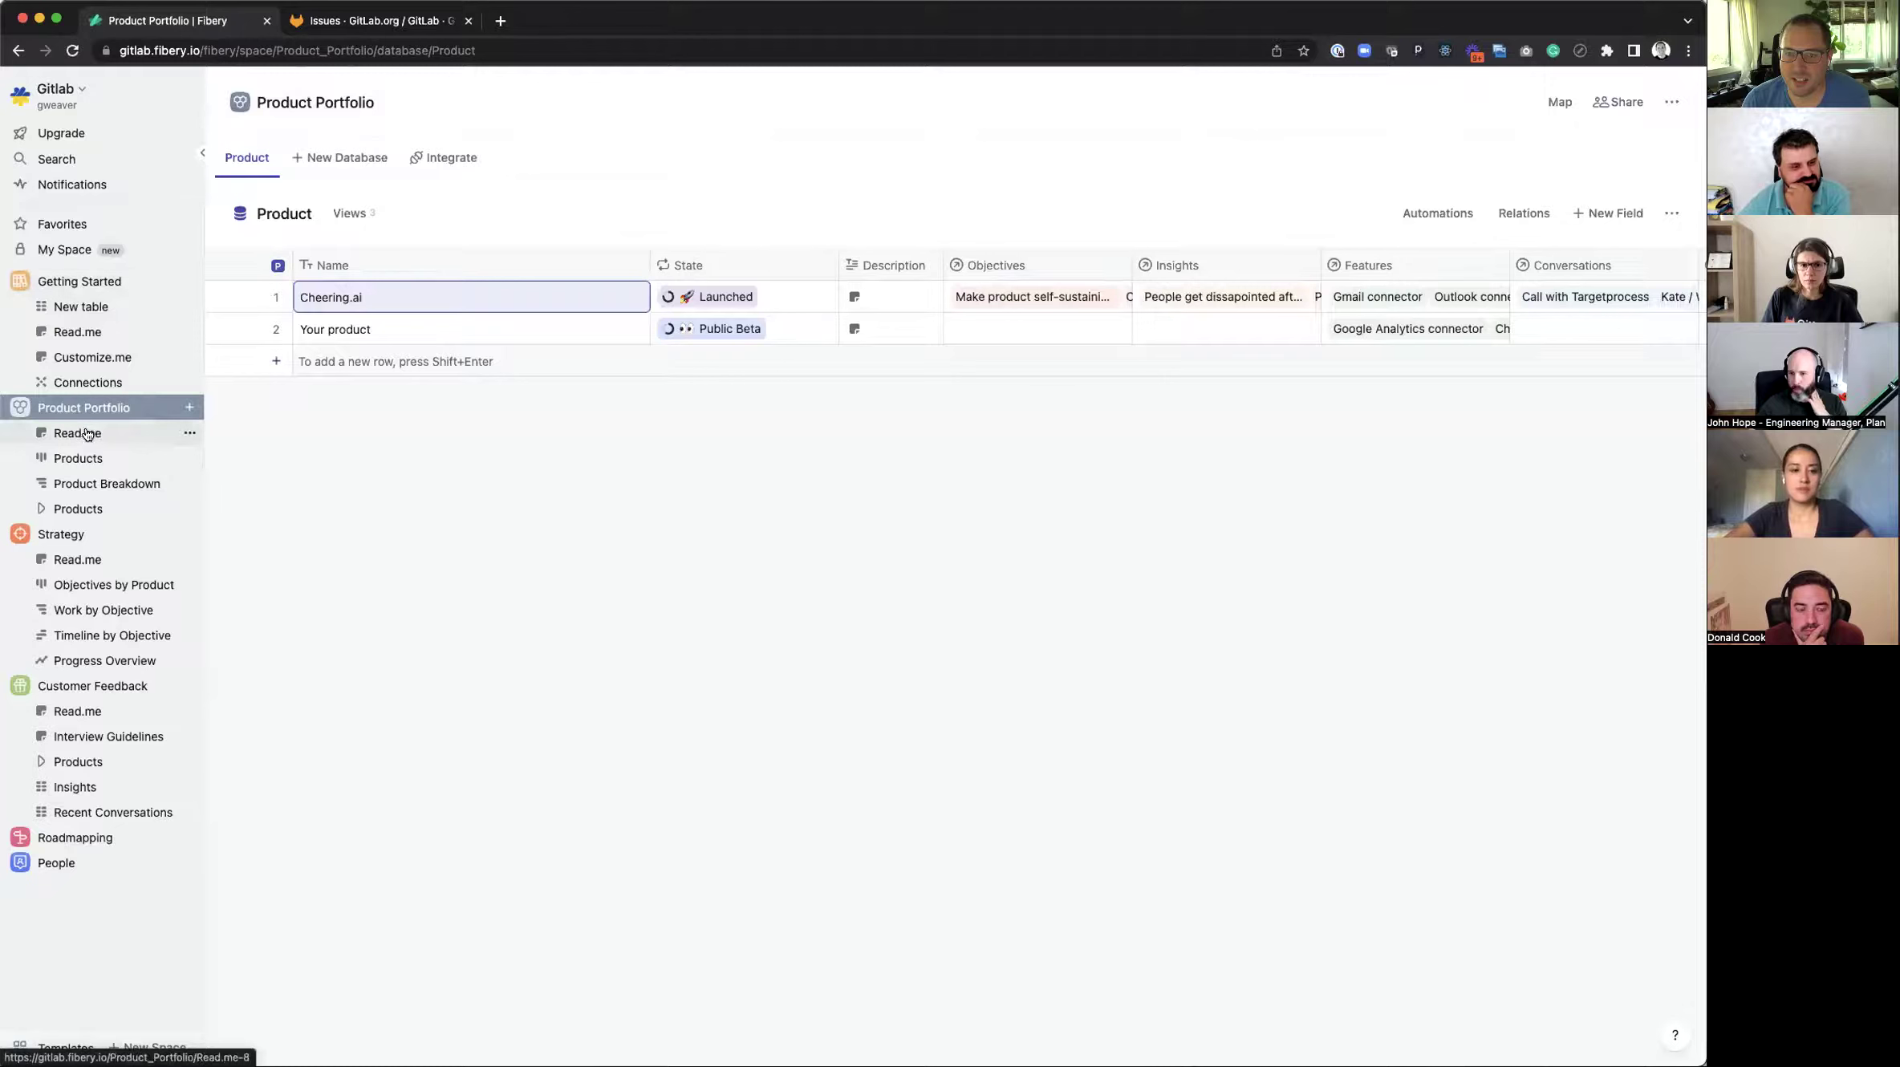
{"action": "left_click", "coordinate": [56, 94]}
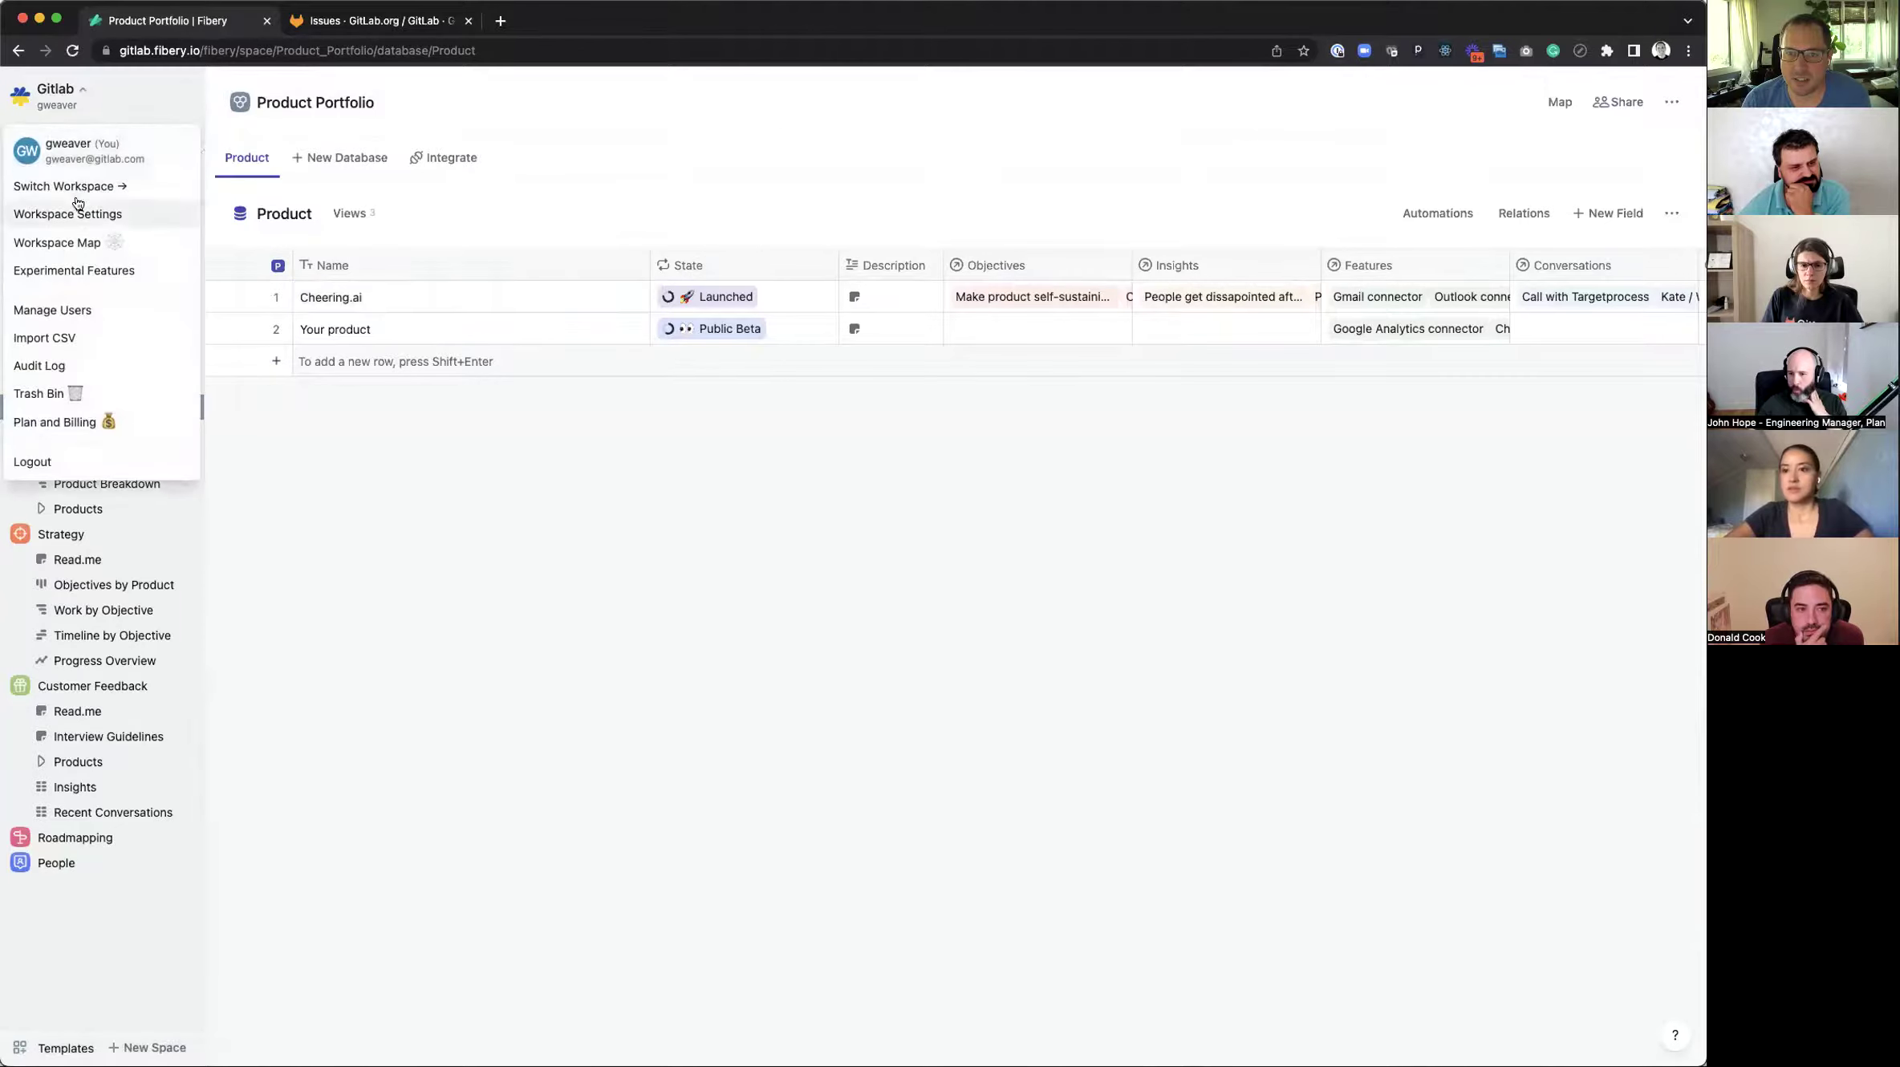
{"action": "mouse_move", "coordinate": [80, 189]}
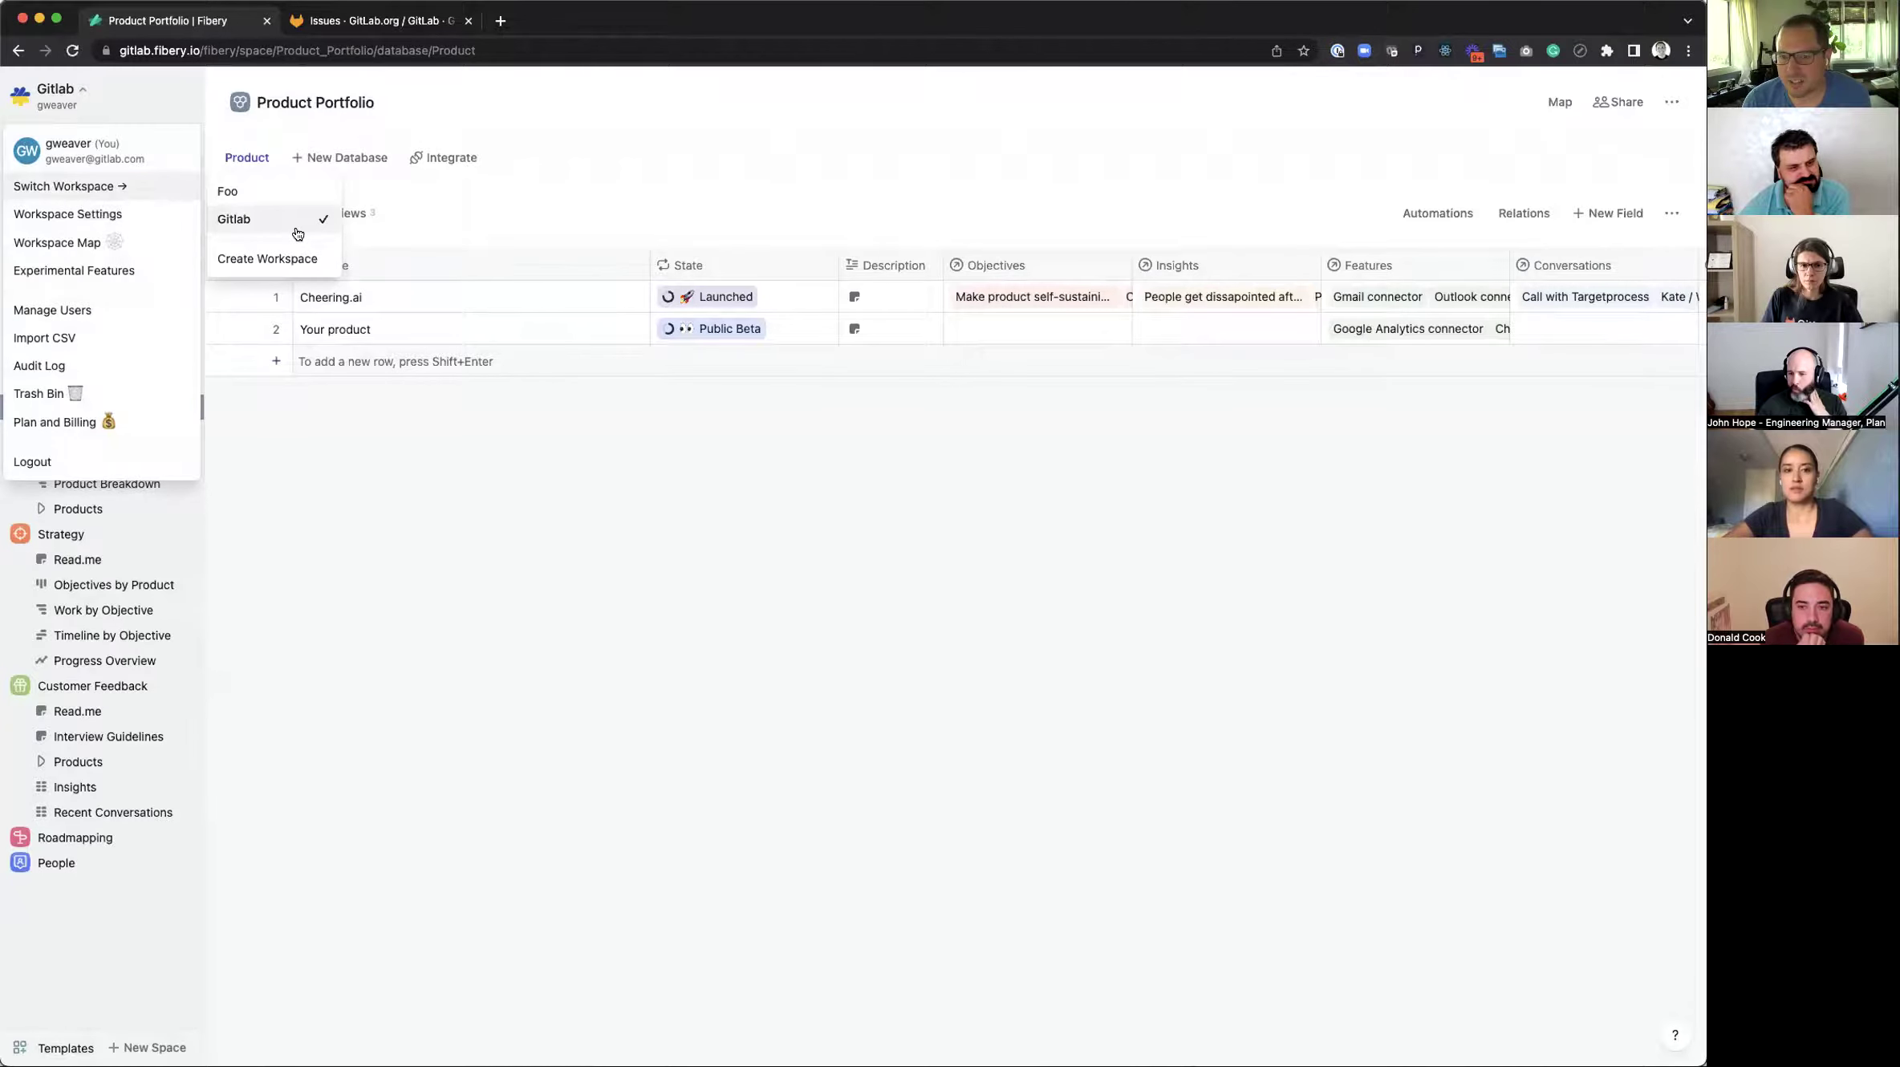
{"action": "left_click", "coordinate": [571, 92]}
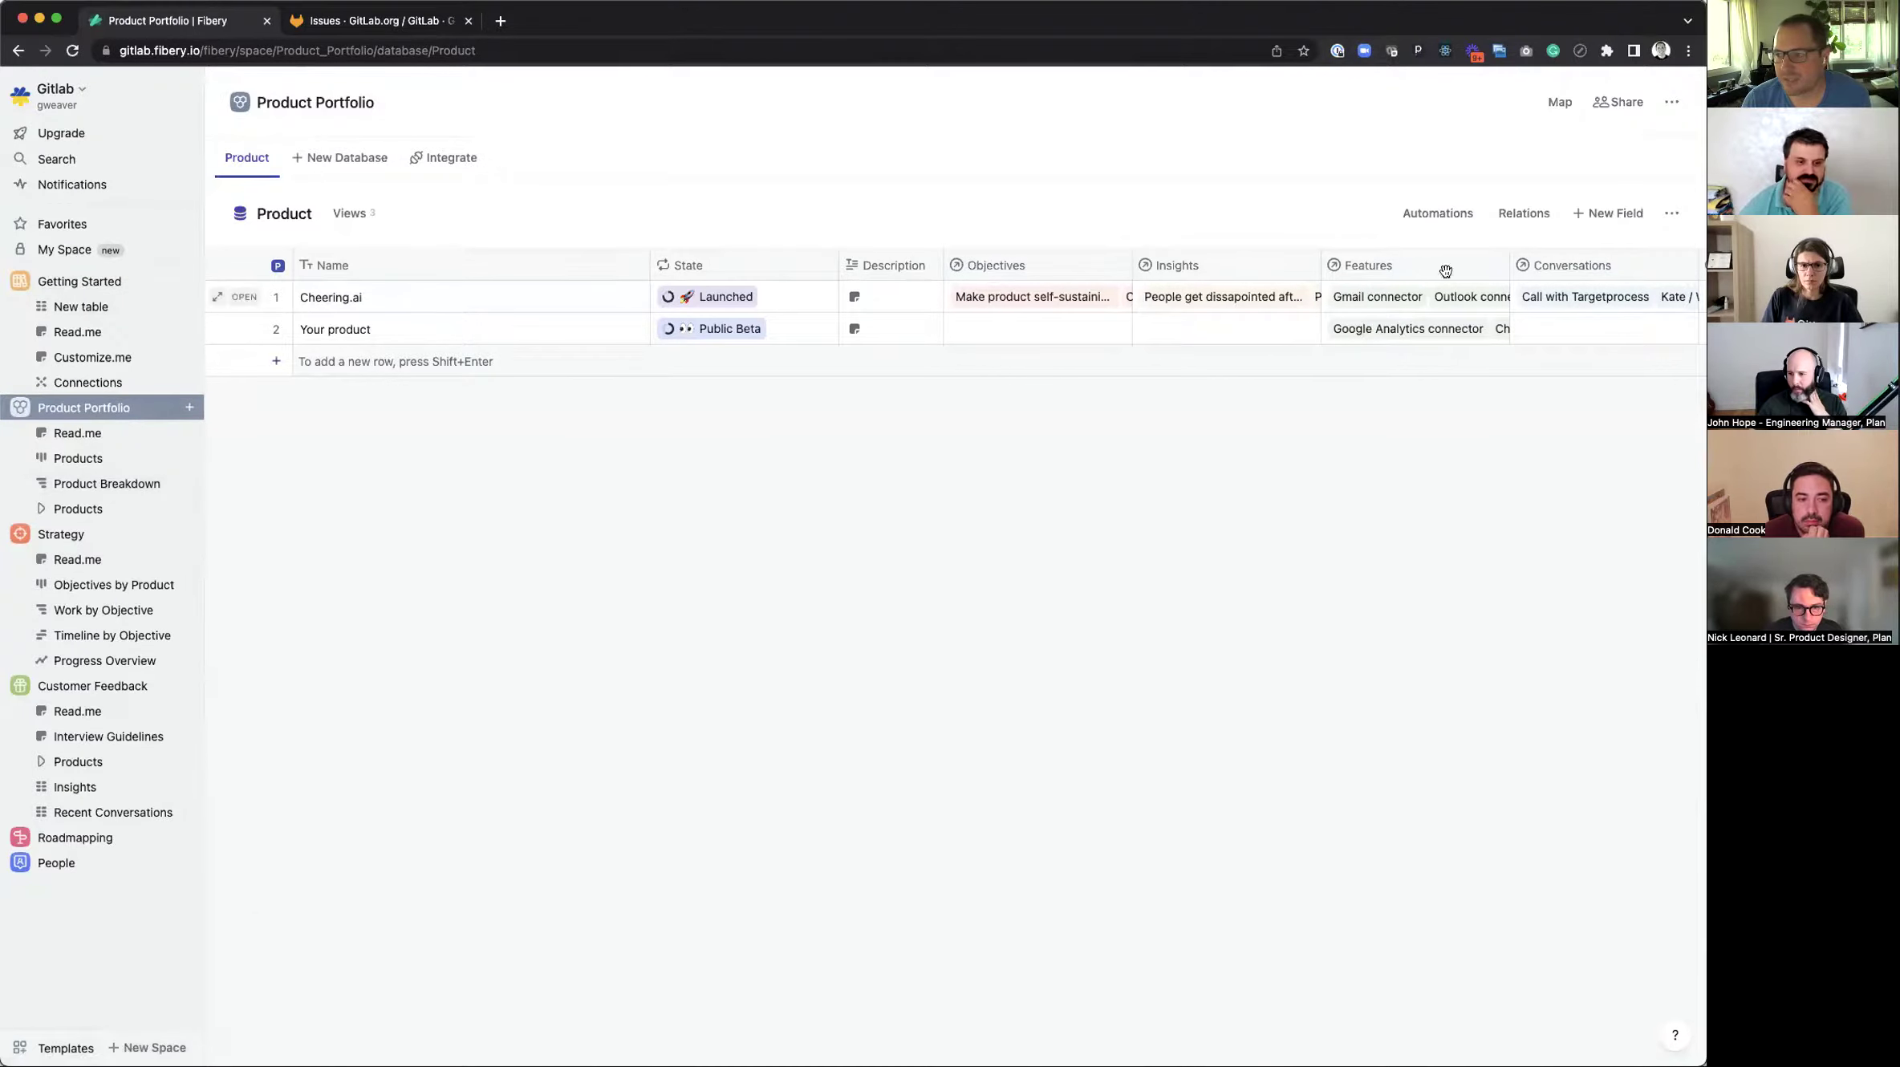
Step: Review the access levels that can be granted to Everyone at Gitlab in the Product Portfolio space's sharing settings
{"action": "left_click", "coordinate": [1619, 103]}
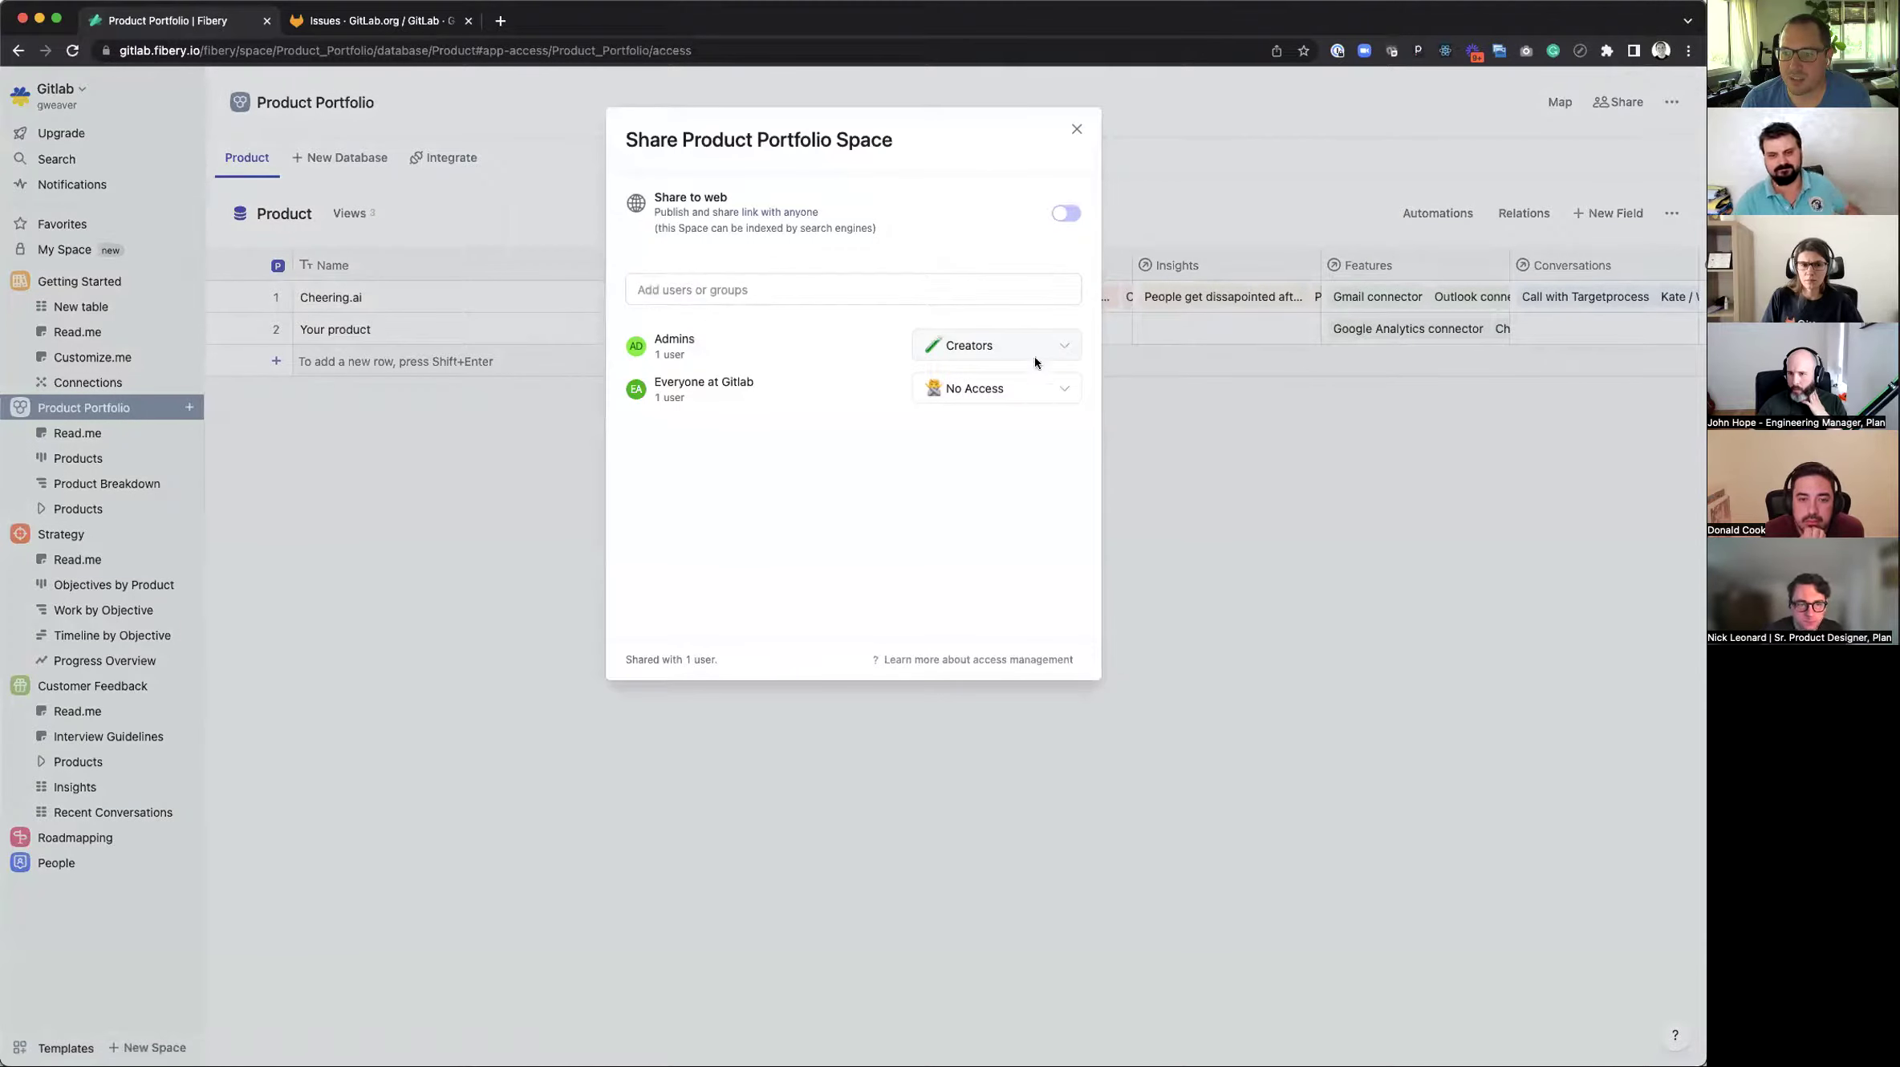
{"action": "left_click", "coordinate": [1072, 391]}
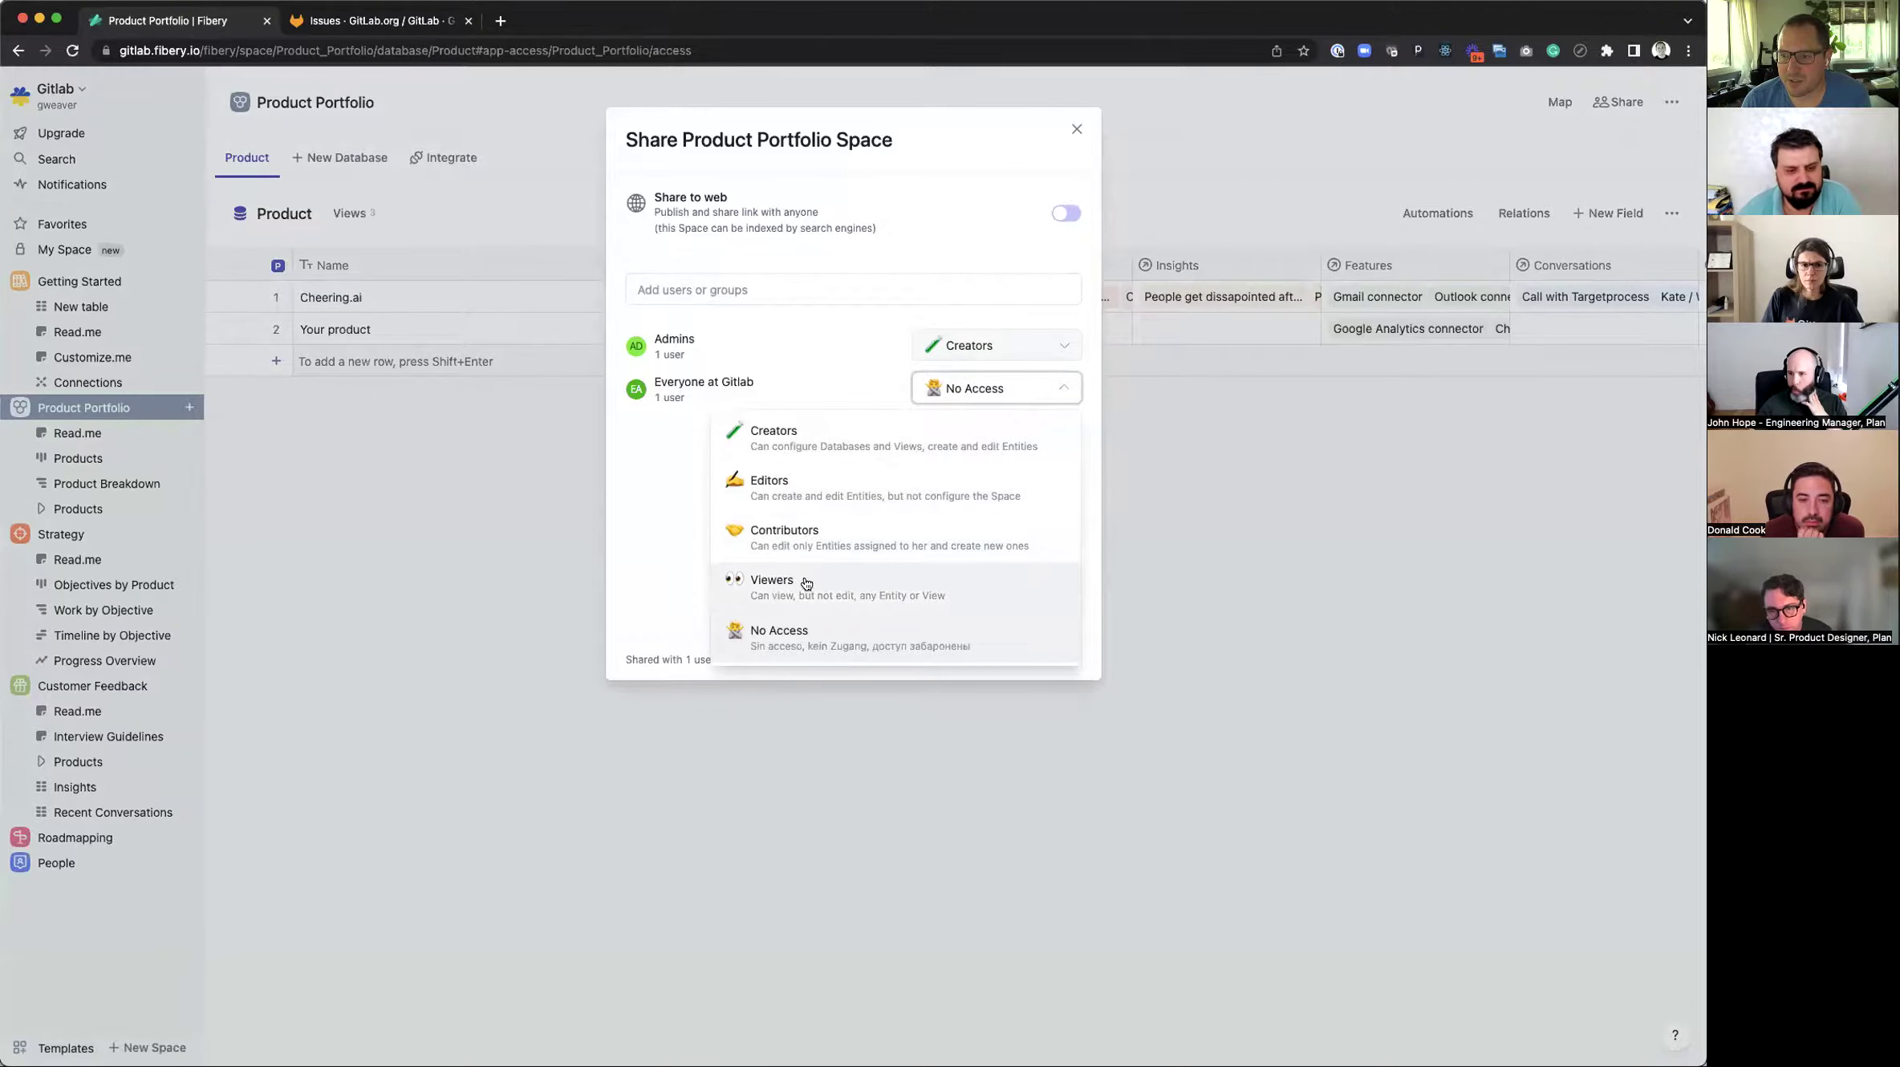
{"action": "left_click", "coordinate": [1080, 131]}
{"action": "left_click", "coordinate": [1080, 131]}
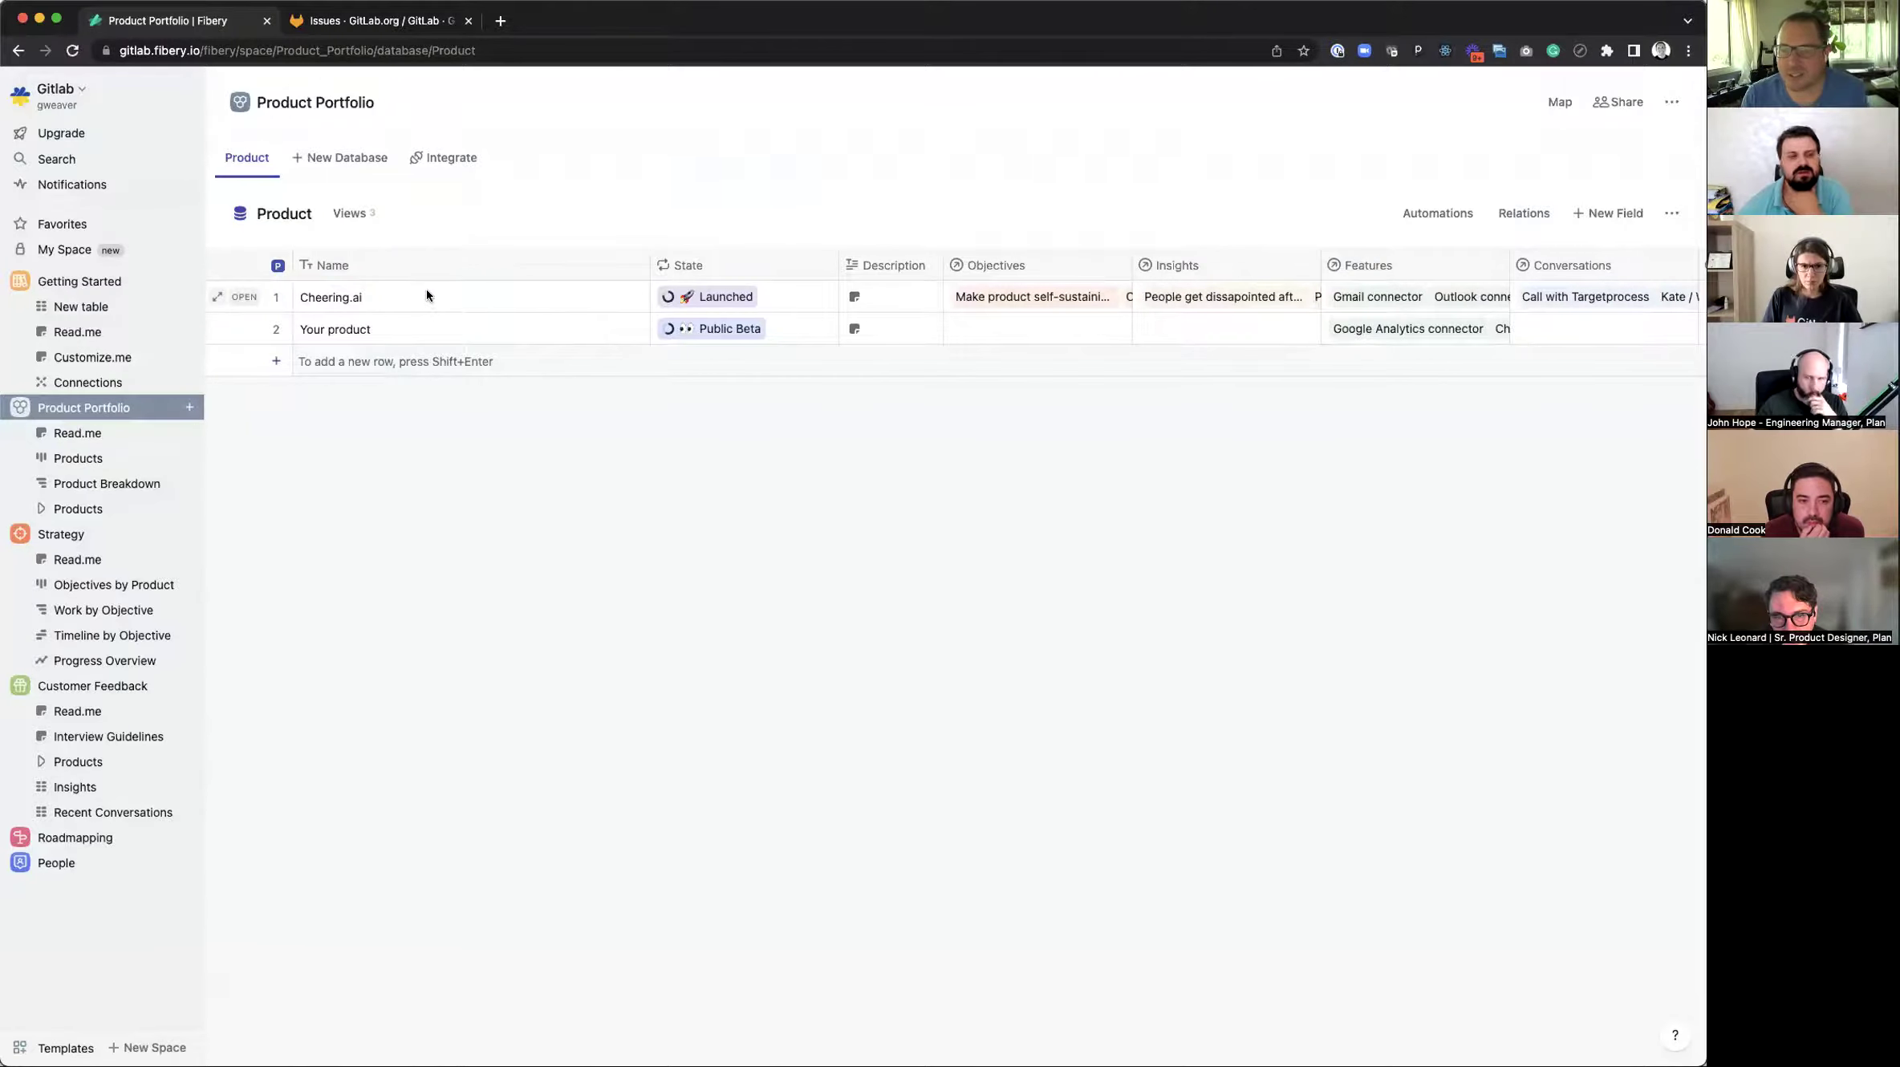
{"action": "left_click", "coordinate": [1622, 102]}
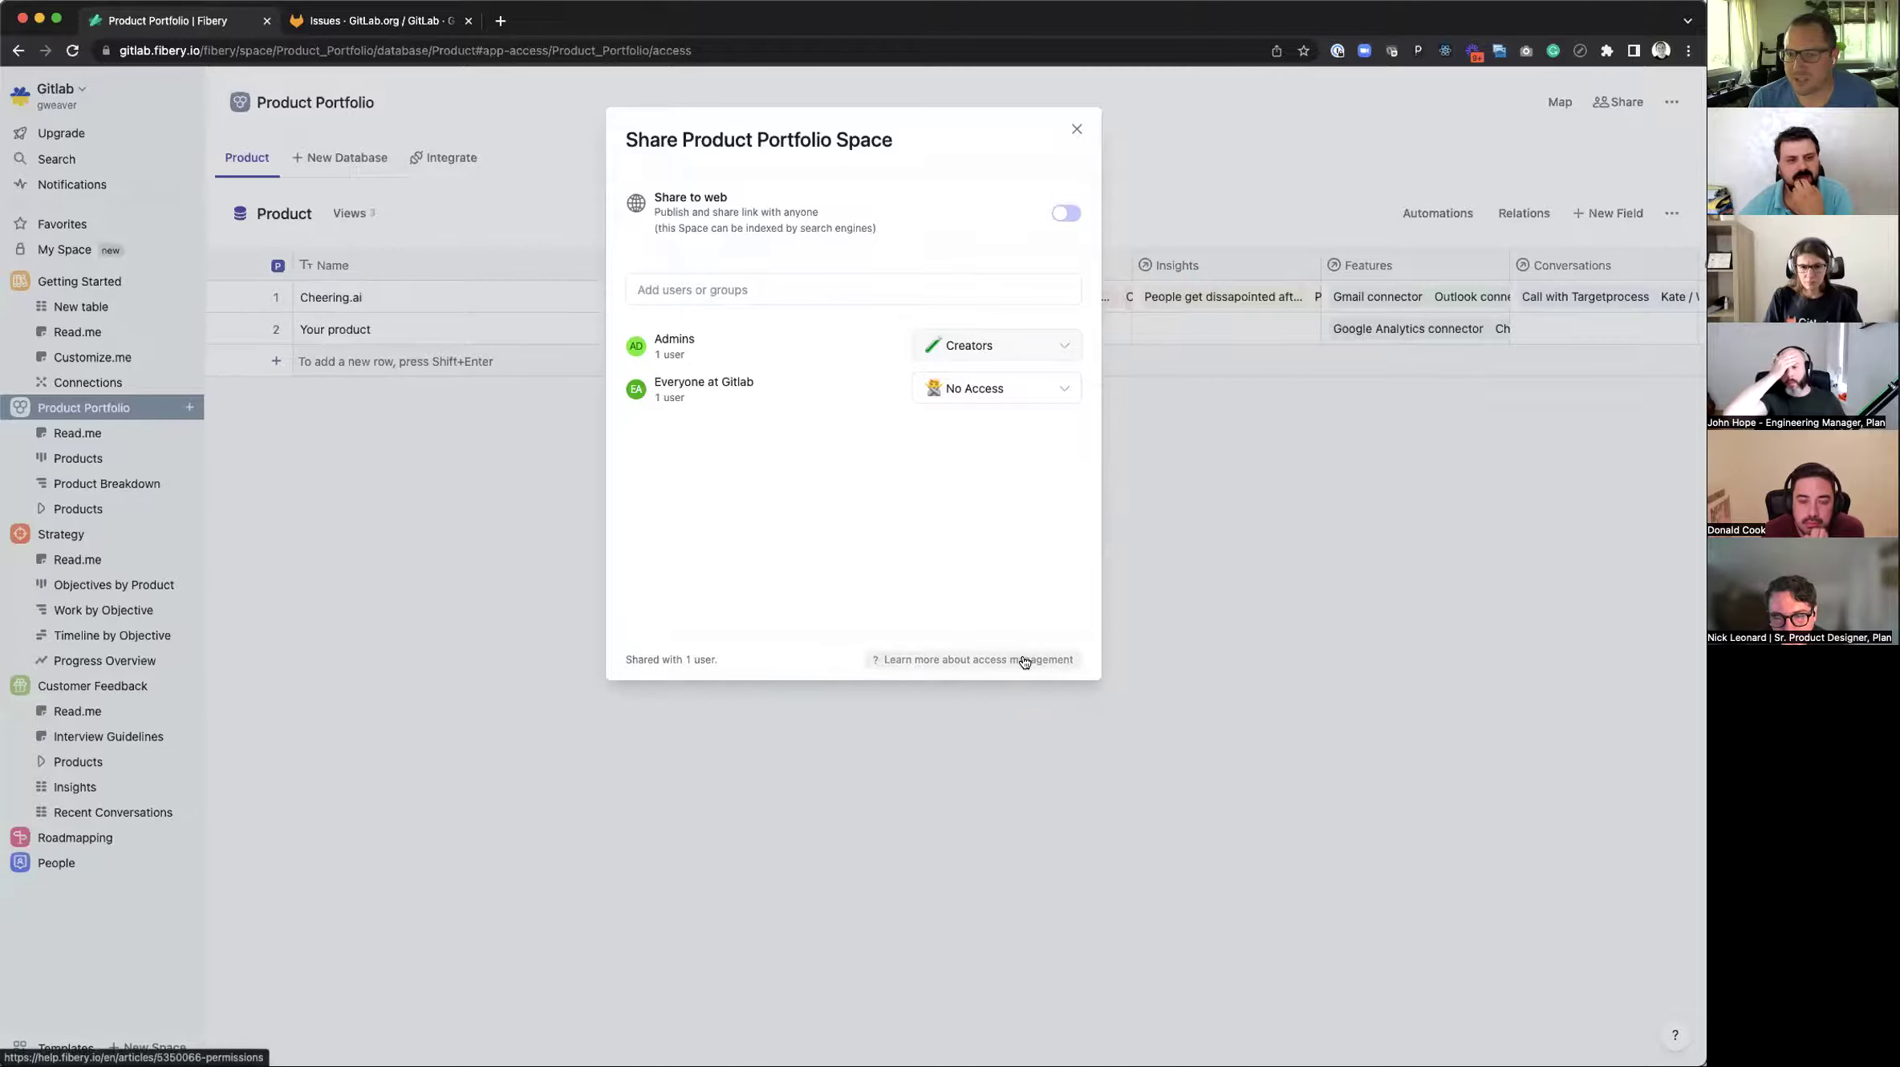
{"action": "left_click", "coordinate": [1111, 816]}
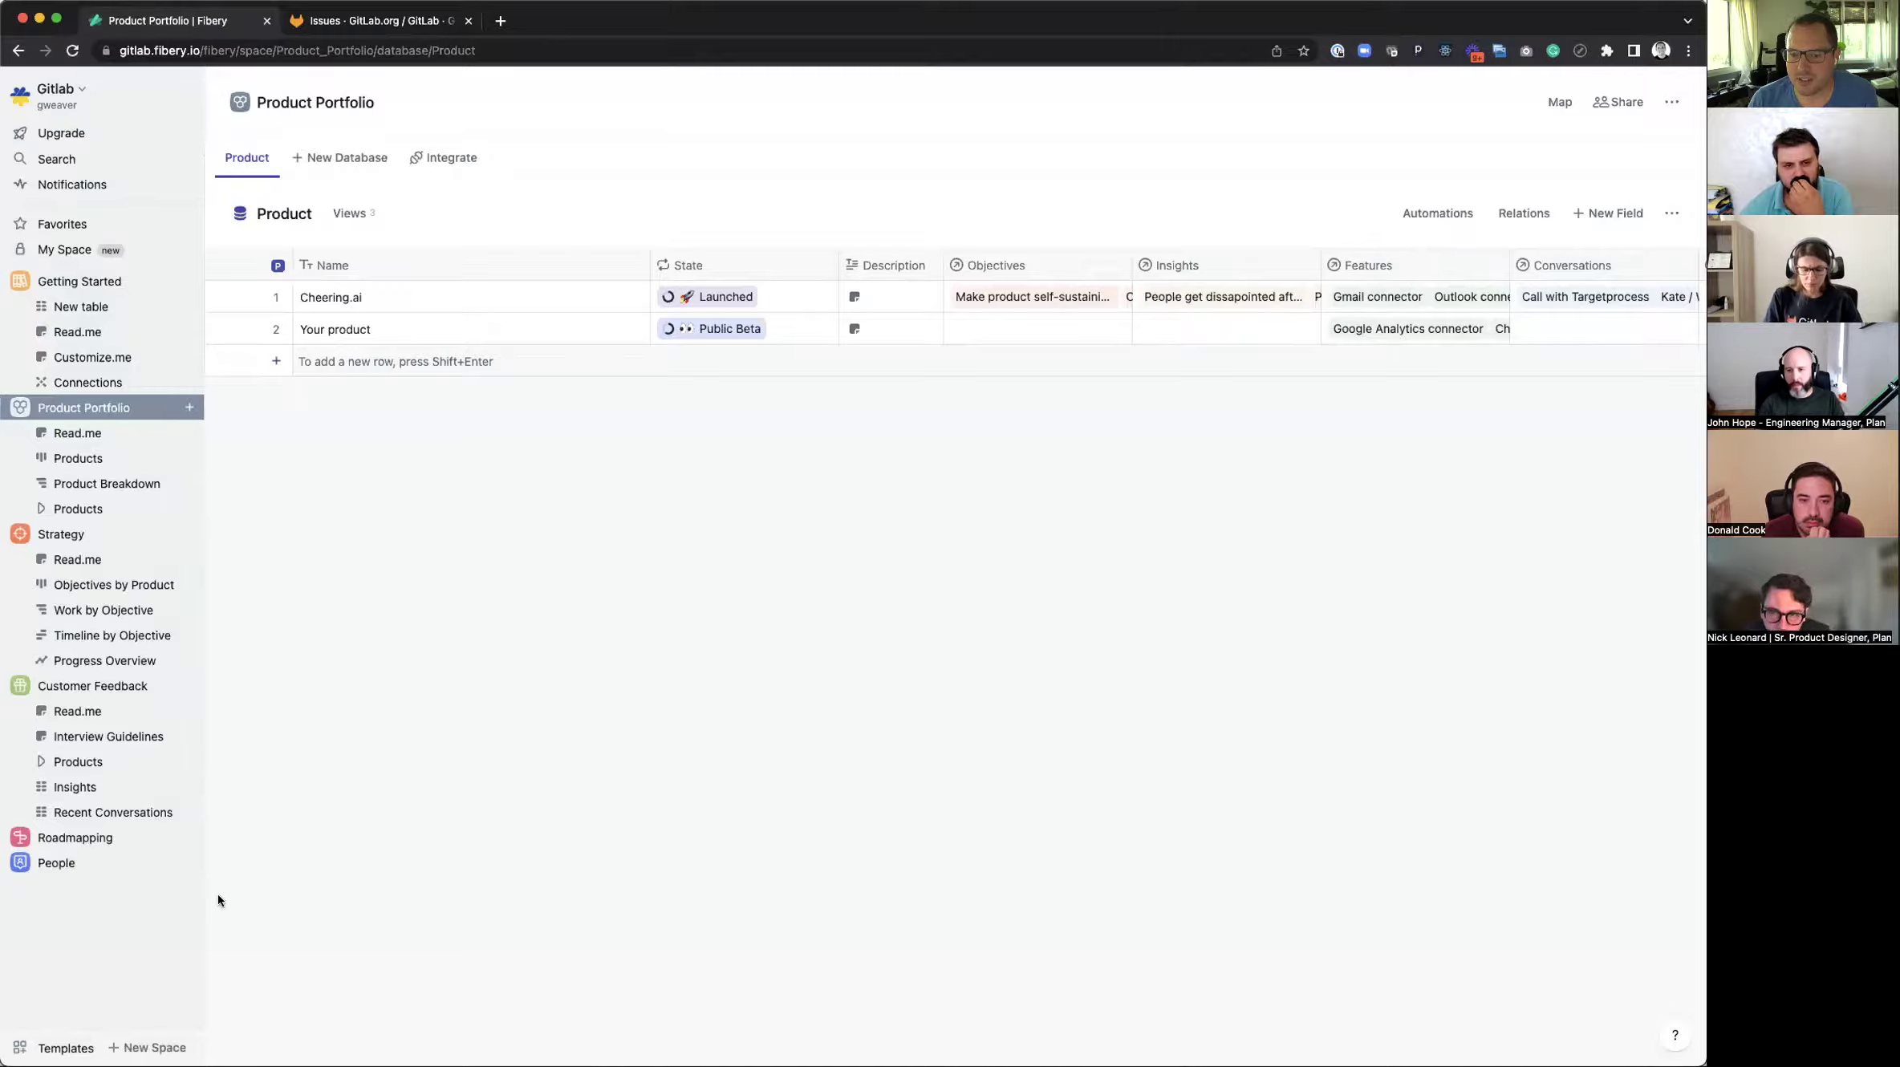
Step: Review the workspace roles offered when inviting new people, and check the Strategy space's sharing settings
{"action": "left_click", "coordinate": [101, 864]}
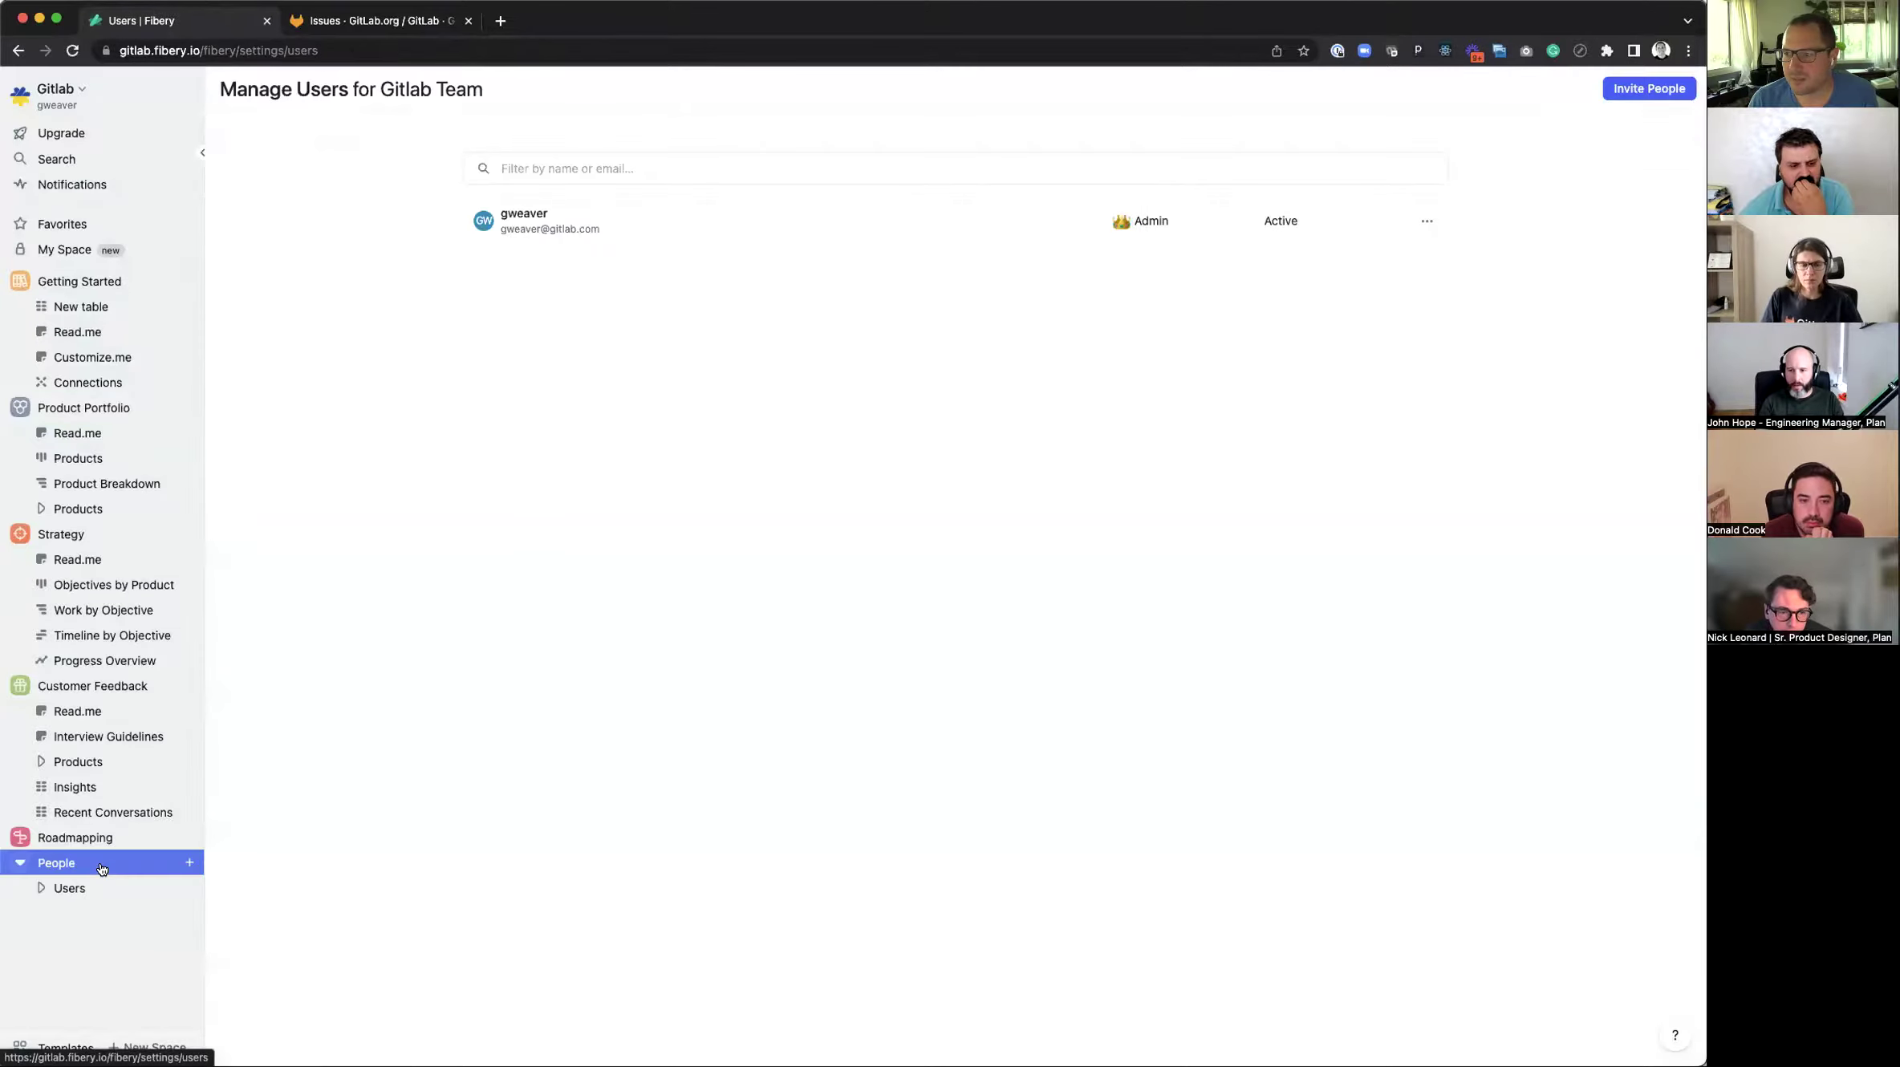
{"action": "left_click", "coordinate": [1675, 97]}
{"action": "left_click", "coordinate": [987, 213]}
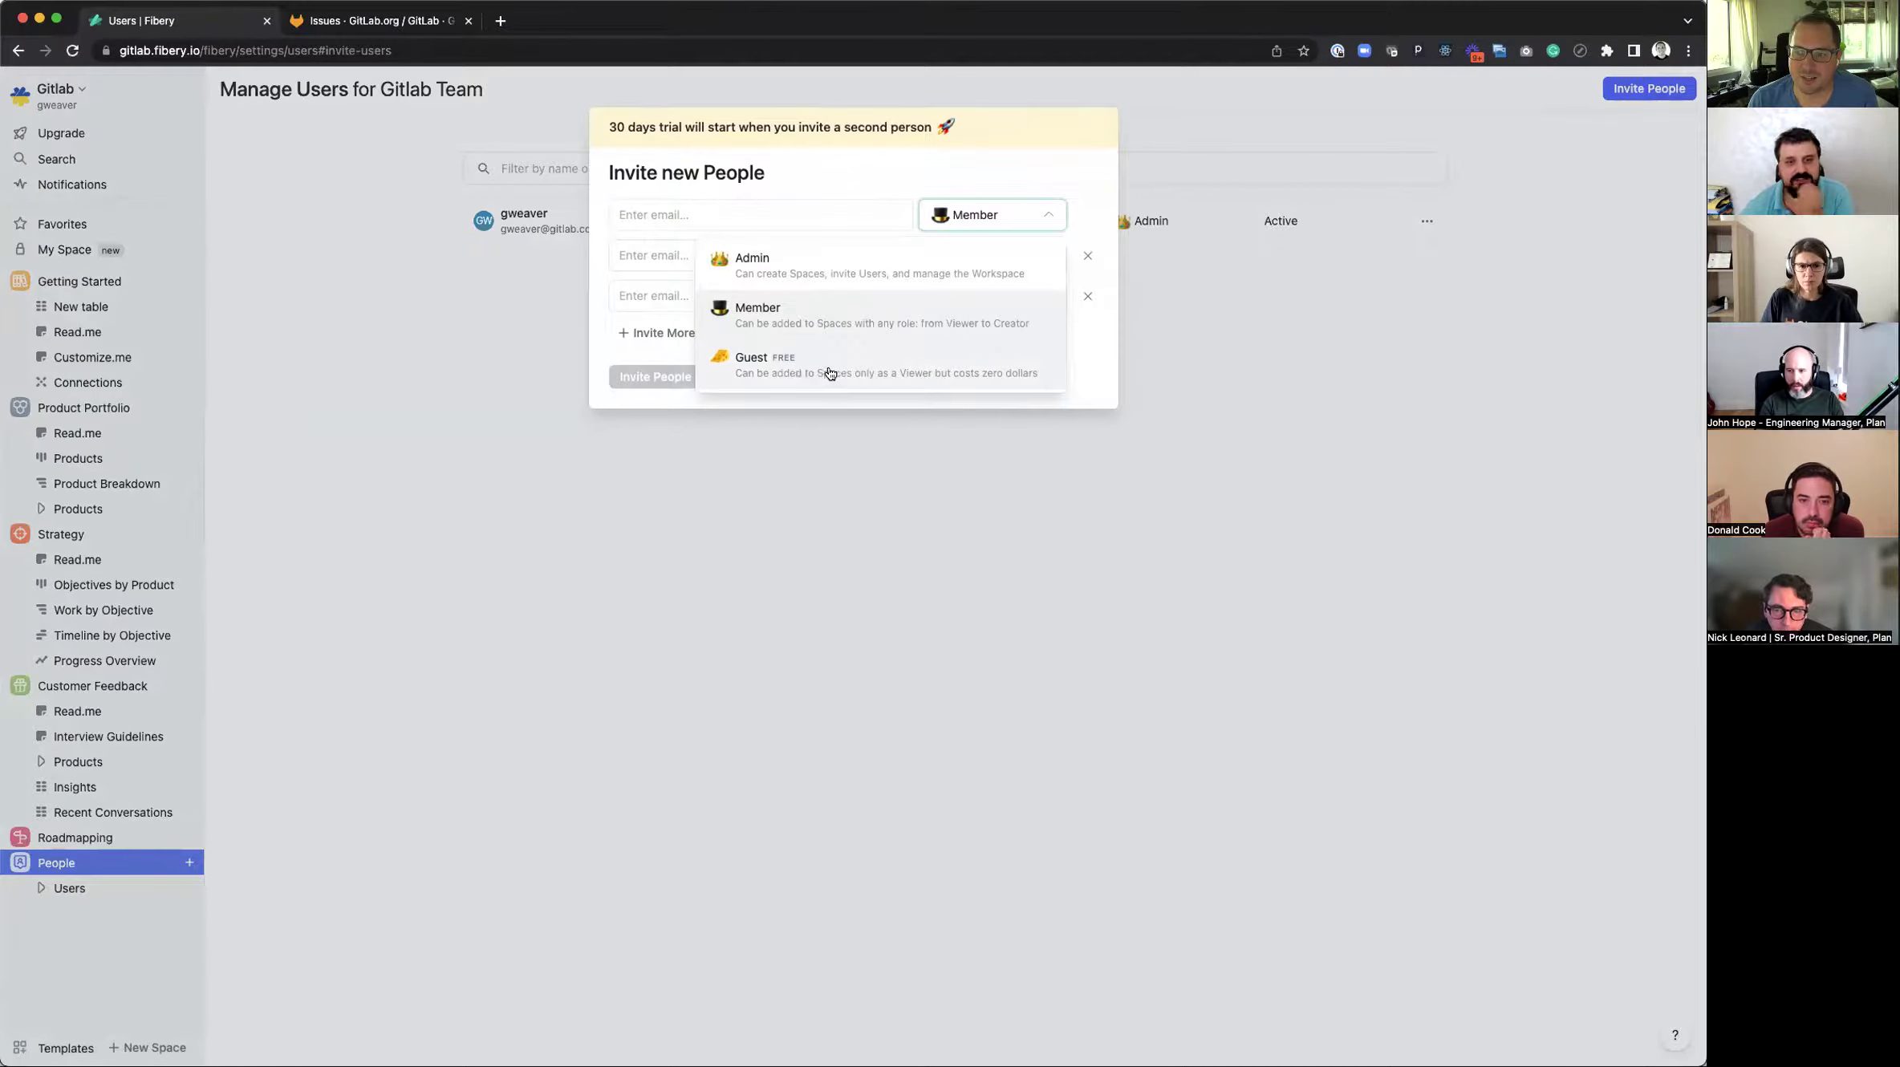
{"action": "left_click", "coordinate": [484, 290]}
{"action": "left_click", "coordinate": [60, 534]}
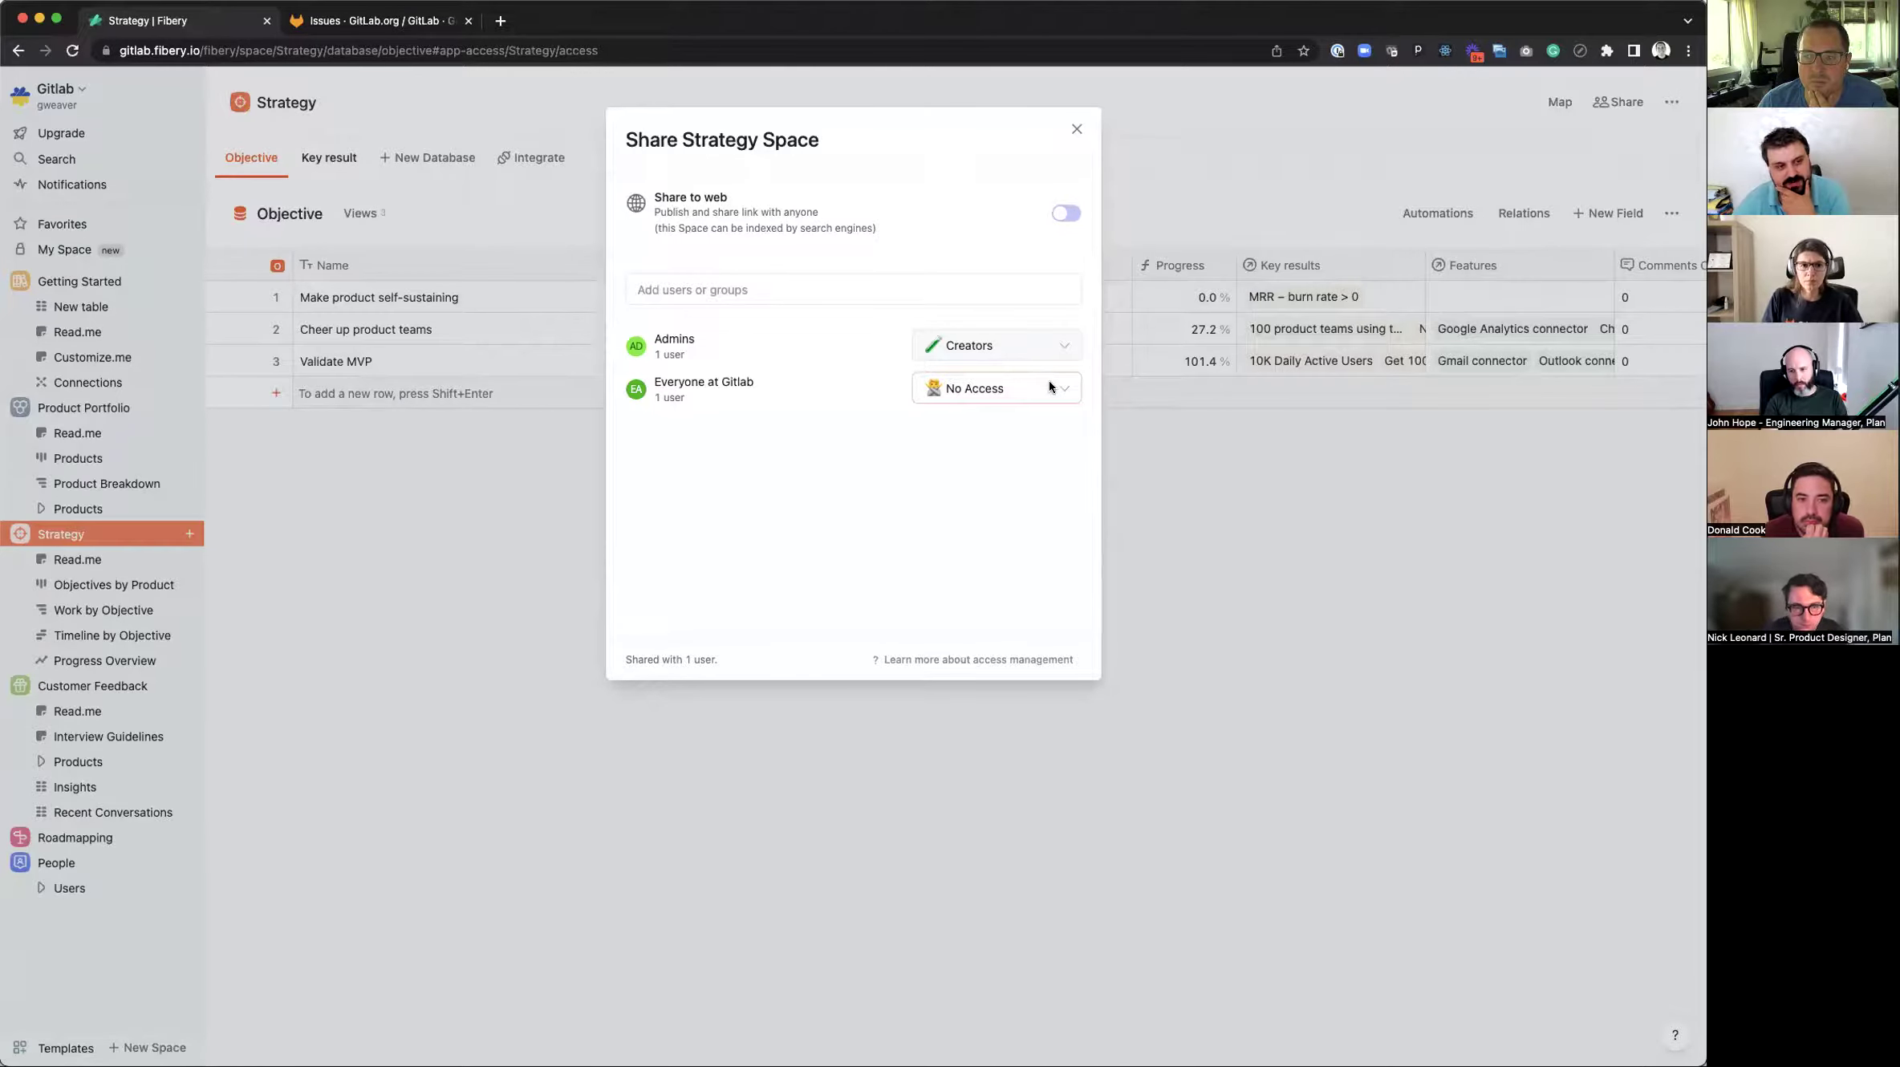
{"action": "left_click", "coordinate": [1076, 129]}
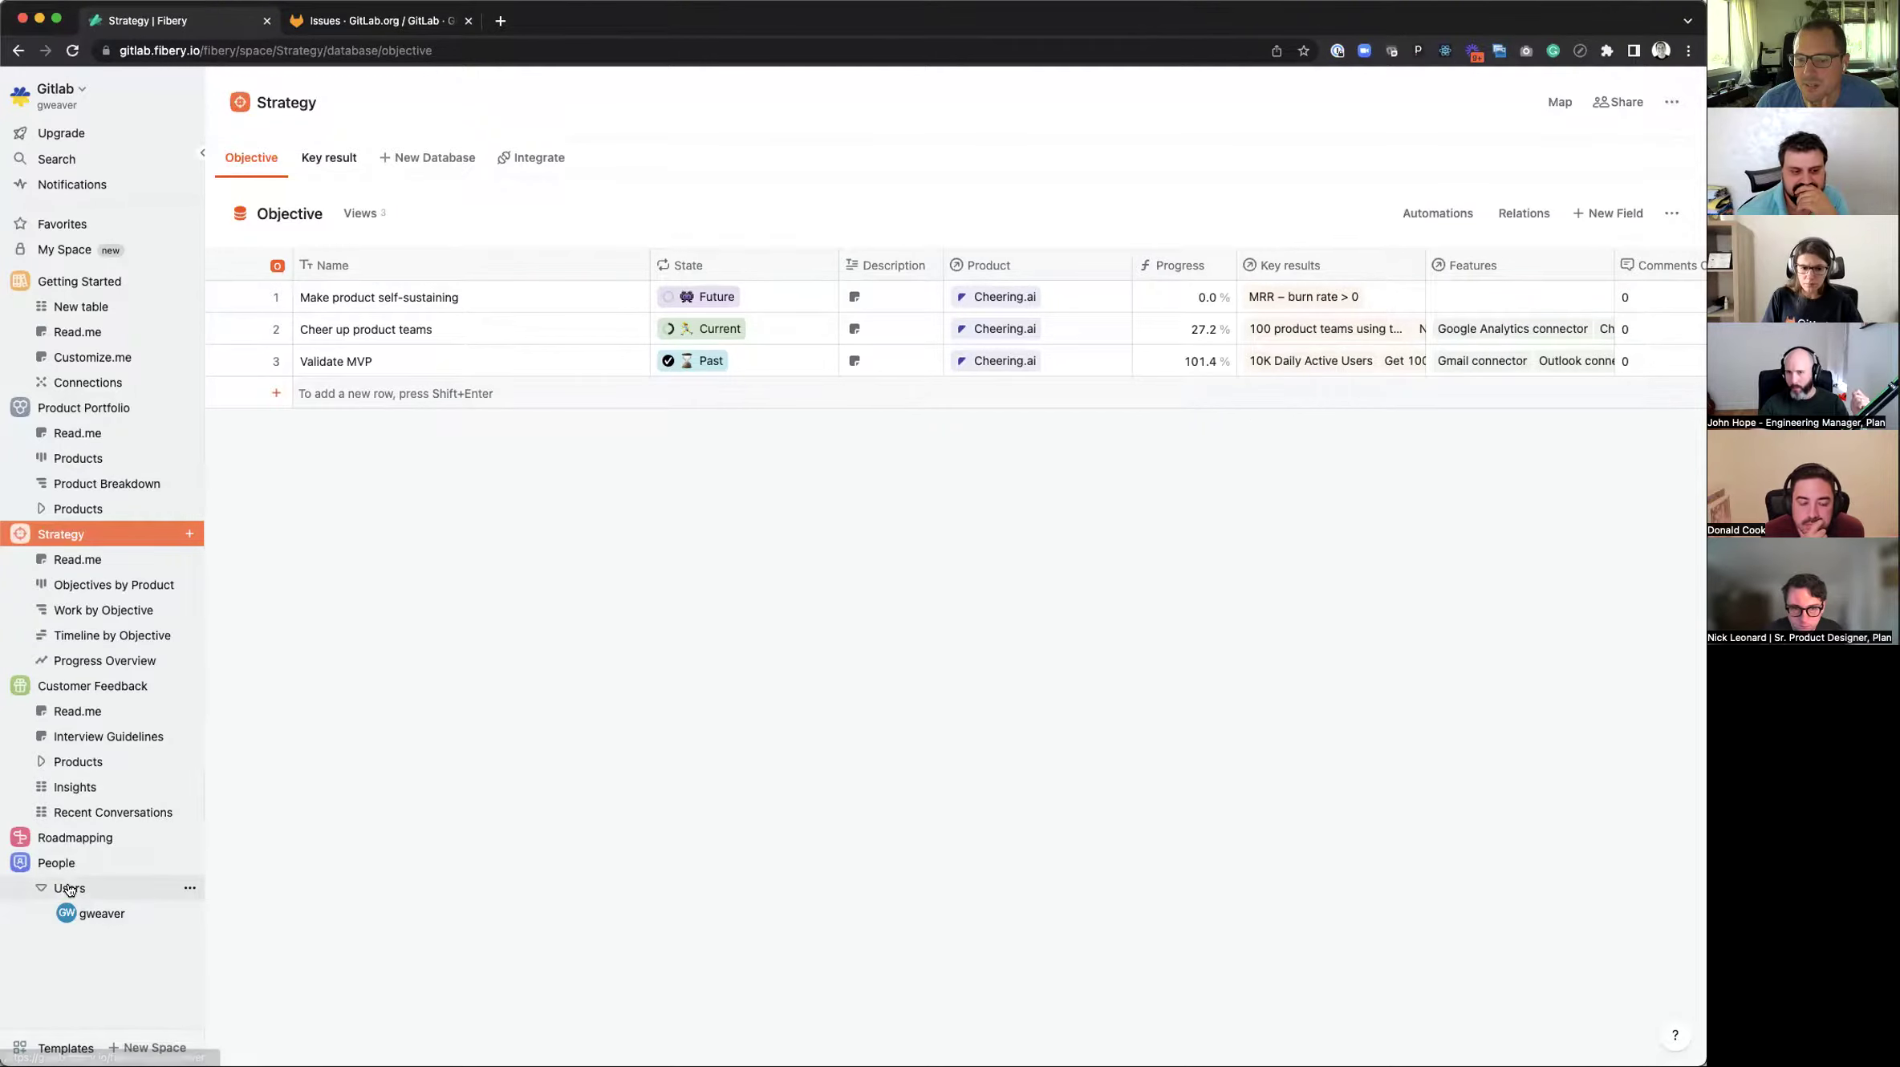
Step: Return to user management and compare the Admin, Member and Guest role descriptions for new invitations without inviting anyone
{"action": "left_click", "coordinate": [70, 889]}
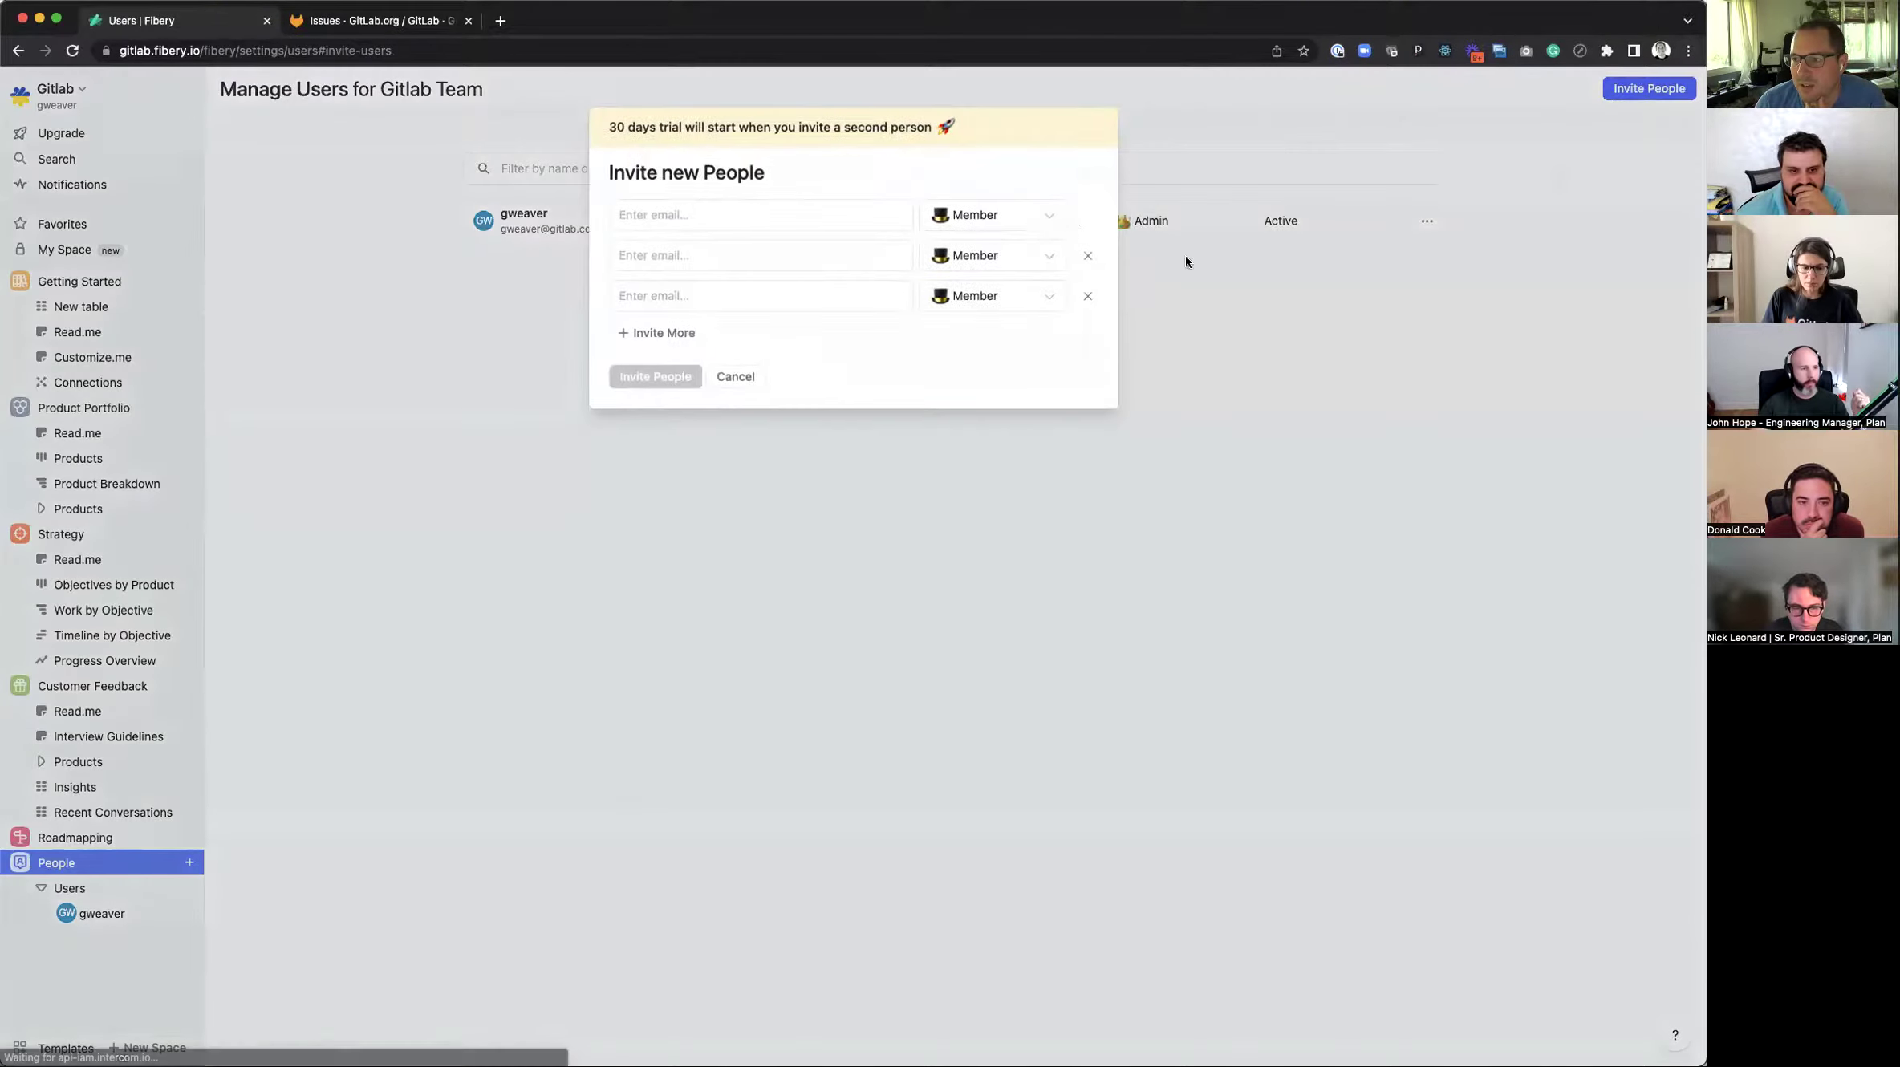
{"action": "left_click", "coordinate": [1020, 205]}
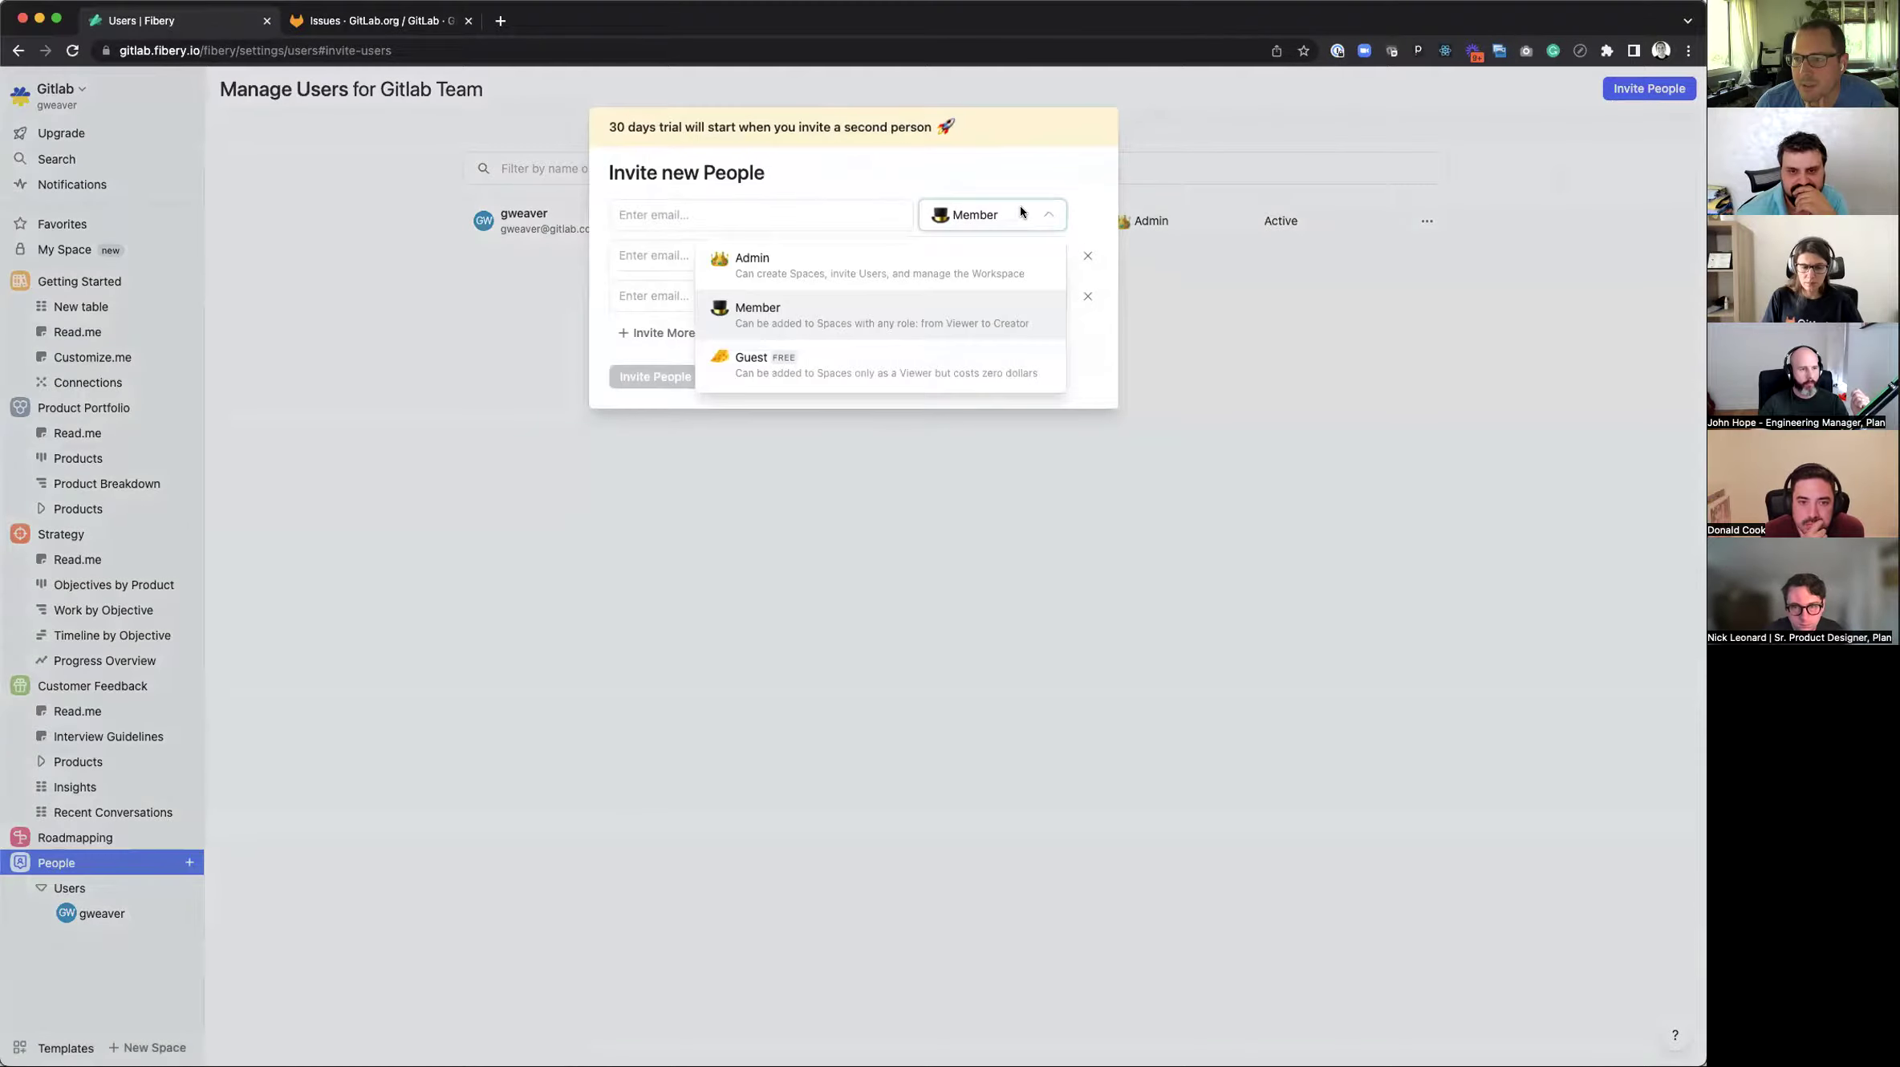
{"action": "left_click", "coordinate": [1327, 258]}
{"action": "left_click", "coordinate": [1637, 88]}
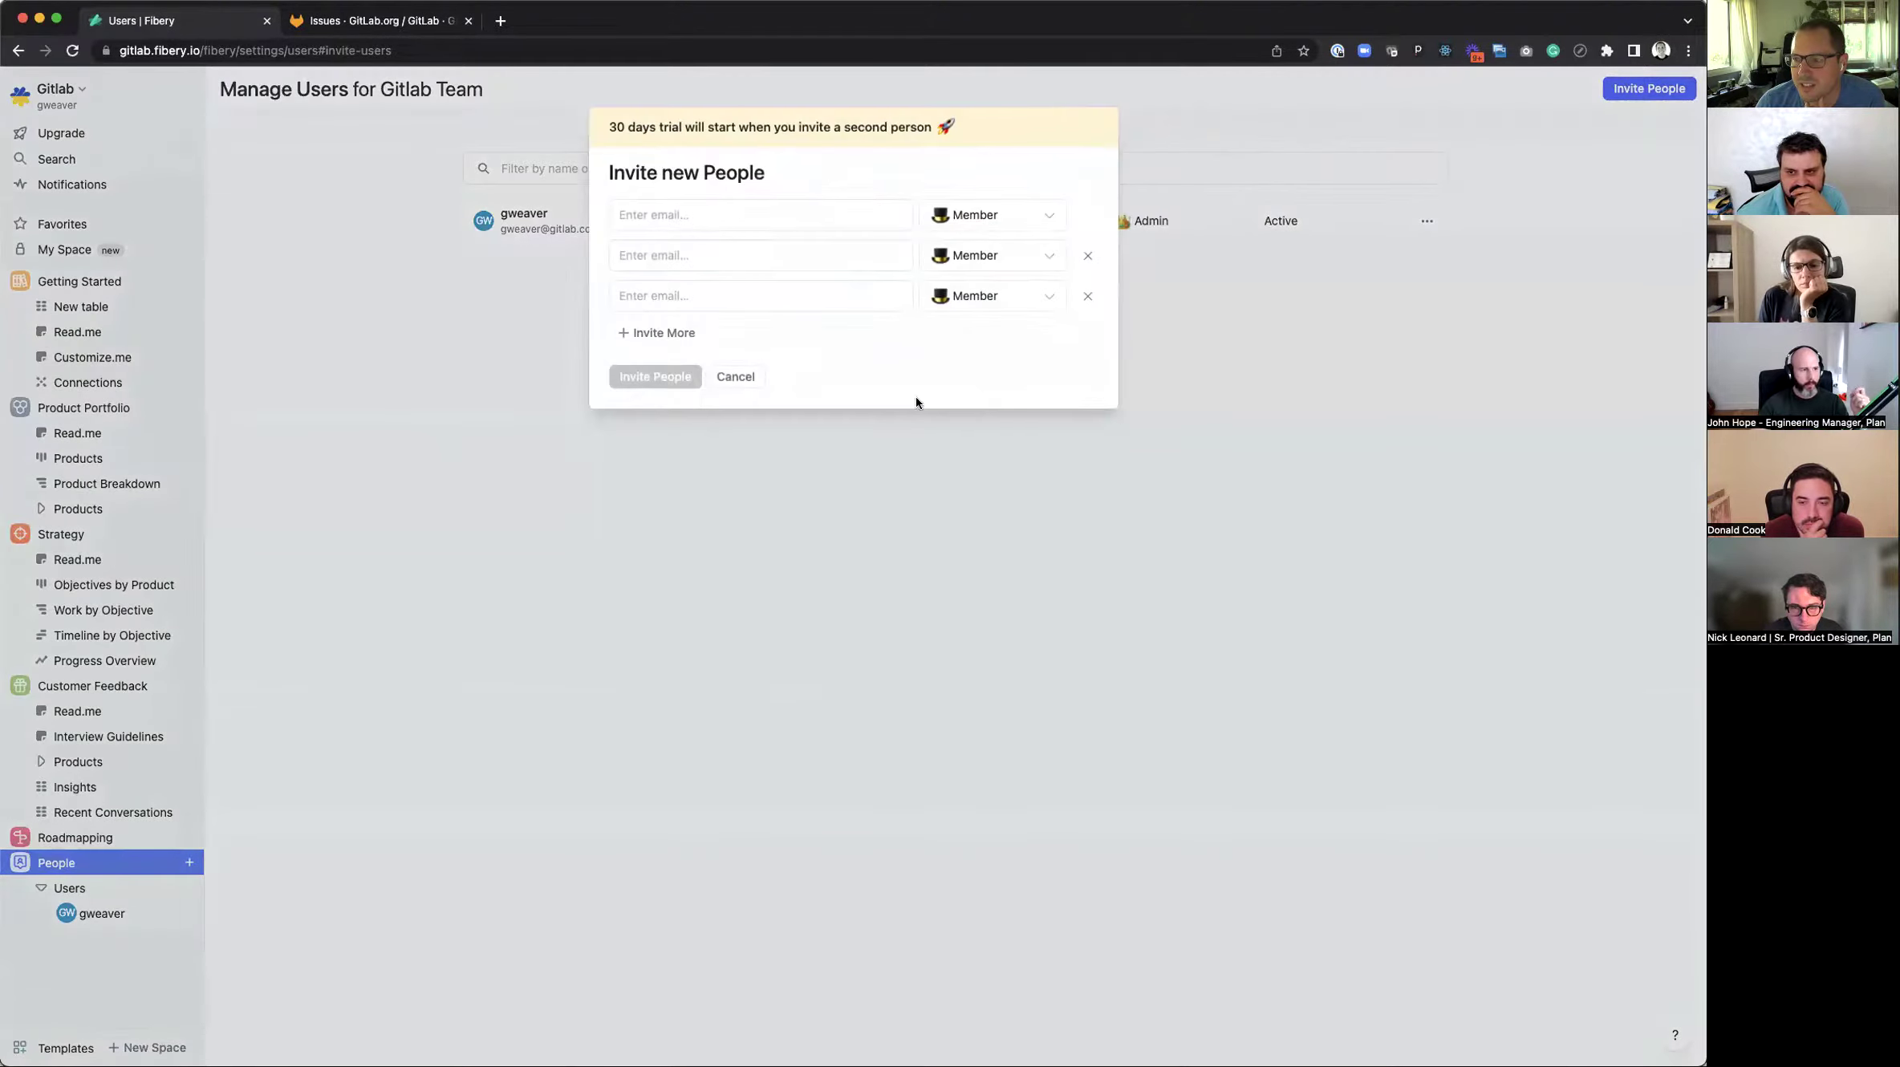
{"action": "left_click", "coordinate": [1013, 255]}
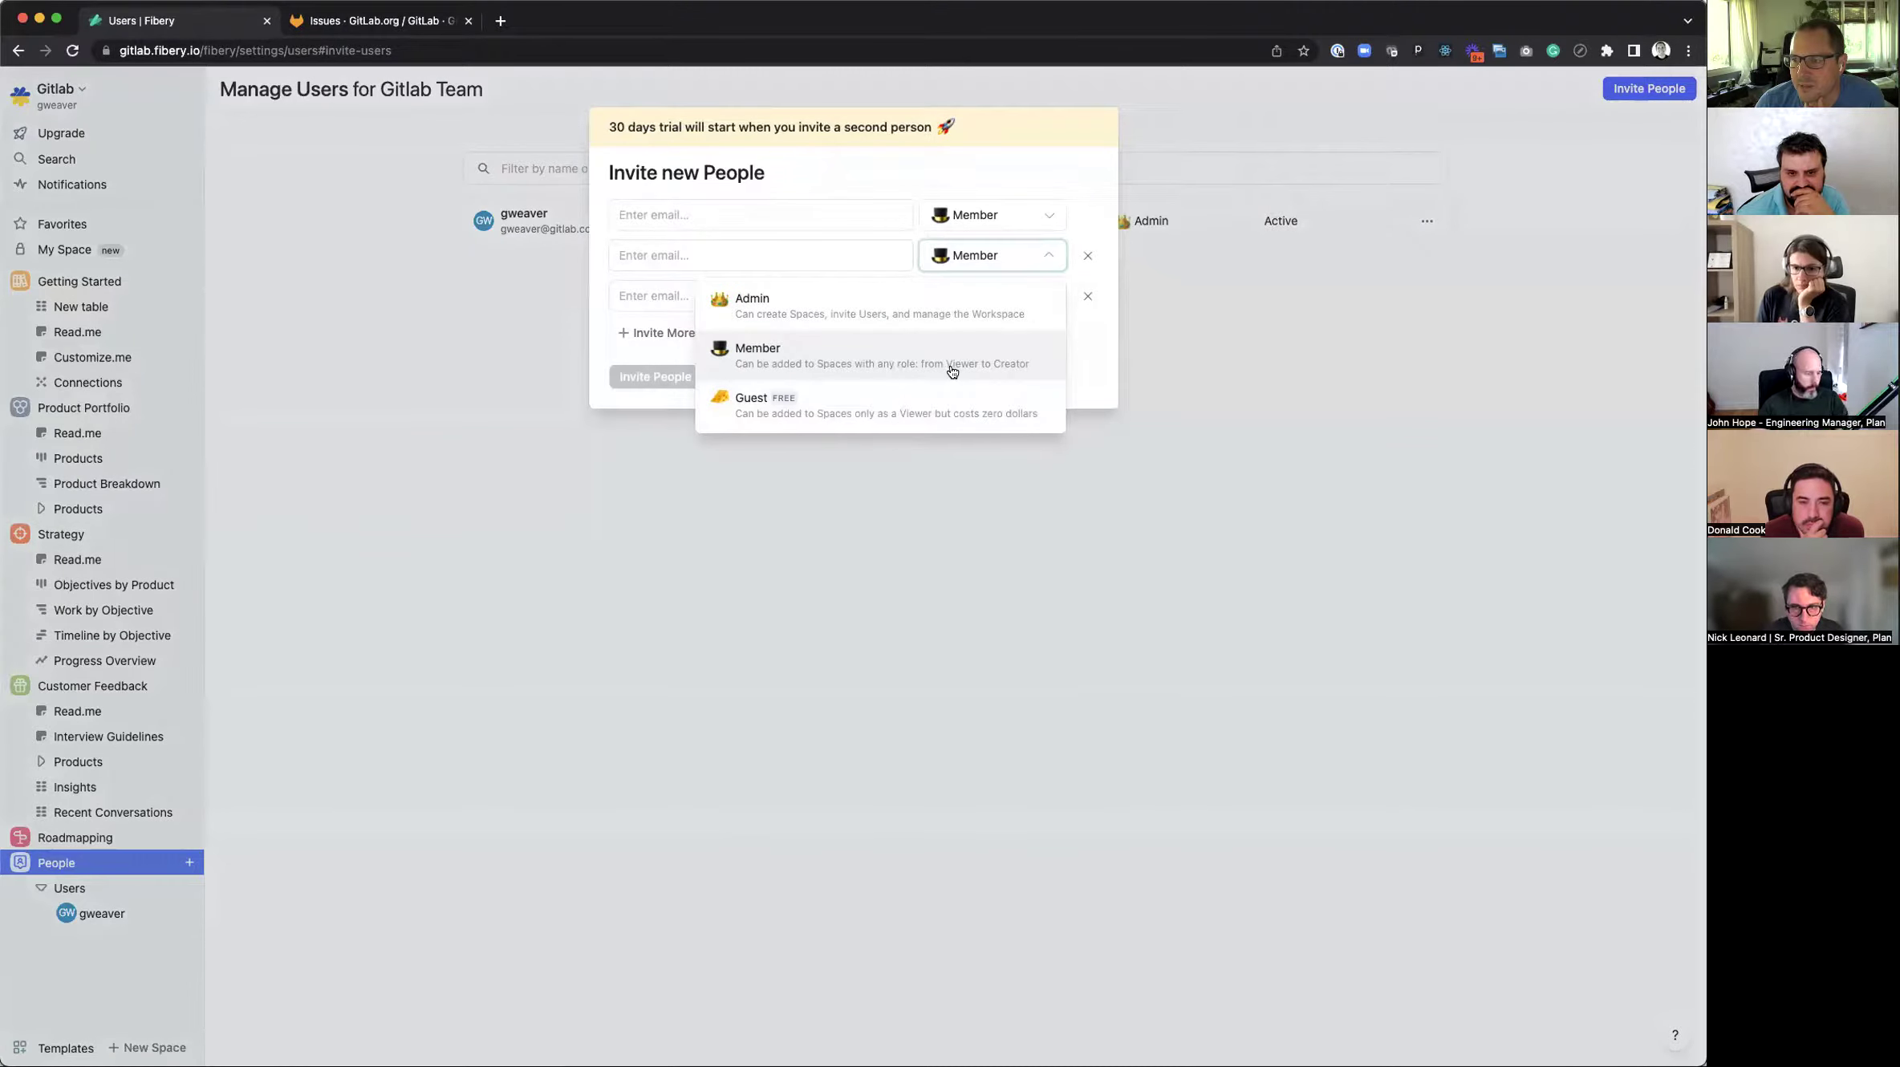
{"action": "left_click", "coordinate": [1302, 518]}
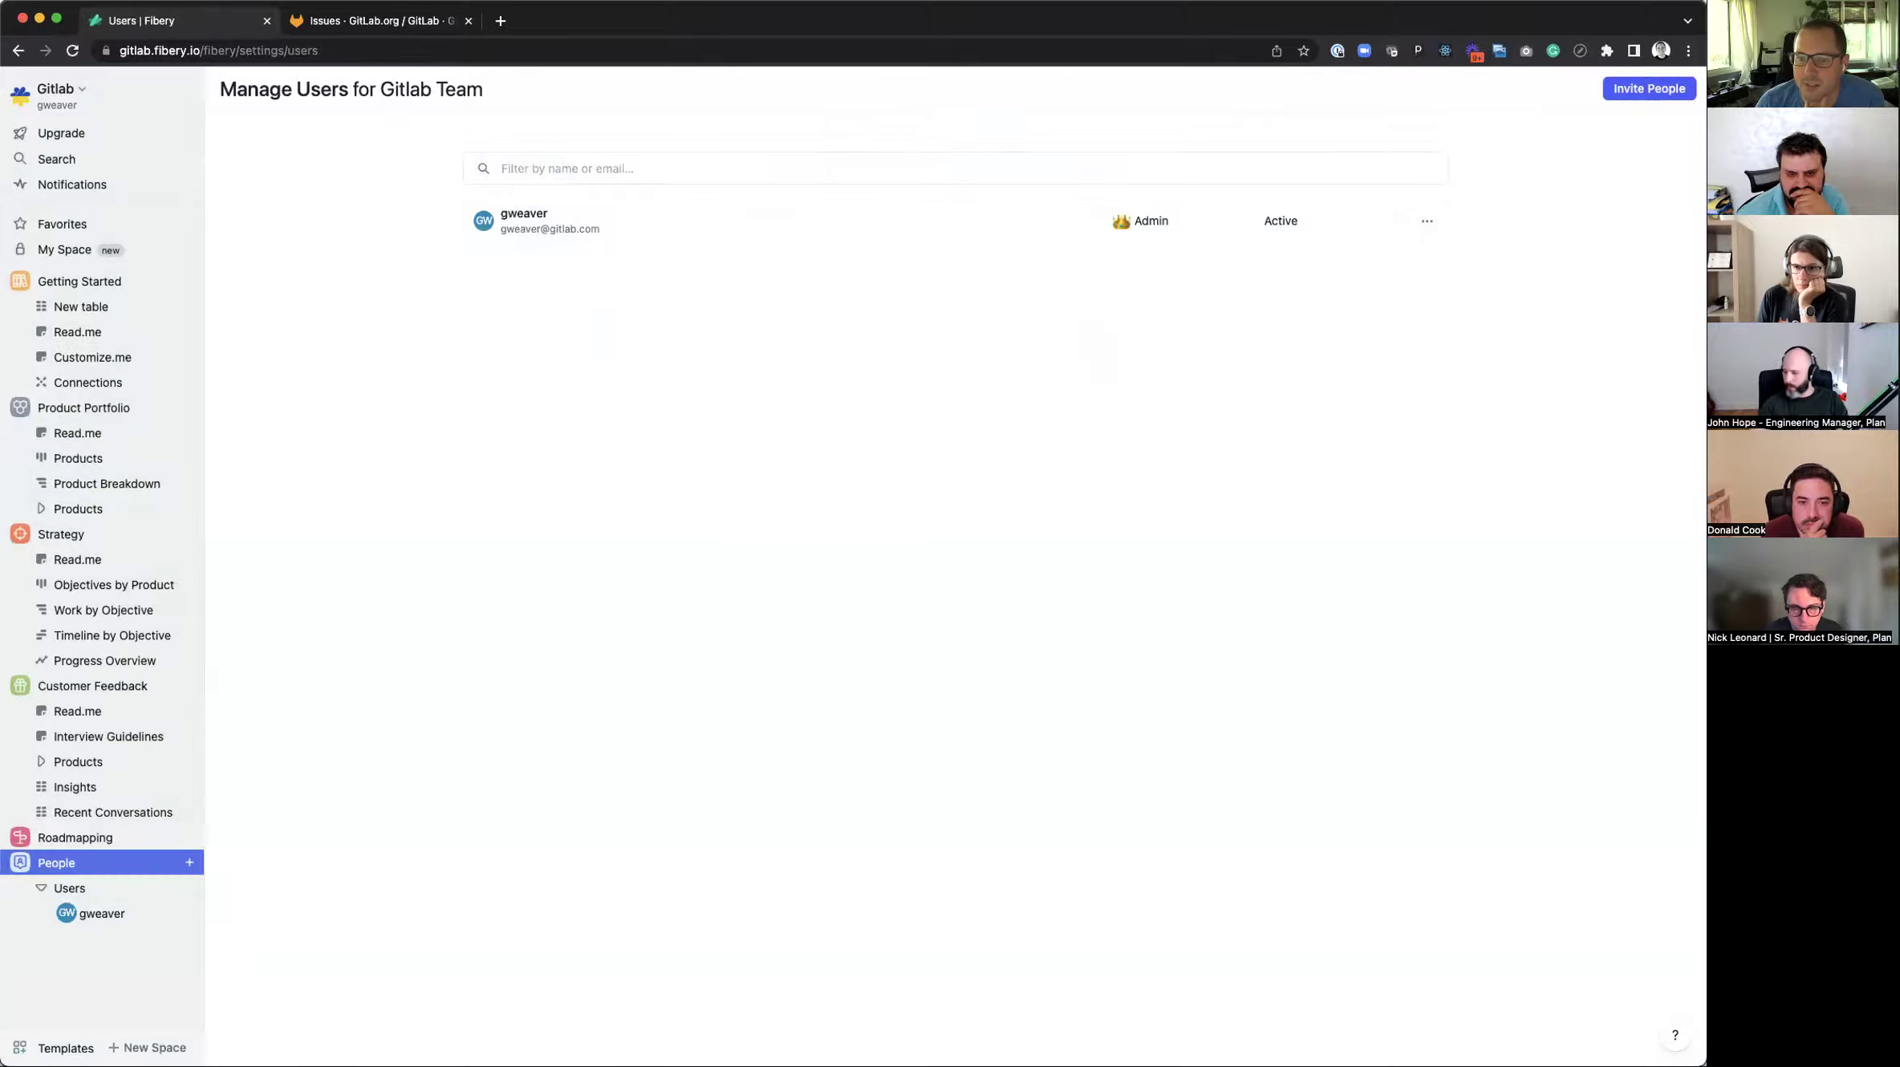
Step: Examine the access levels available for Everyone at Gitlab in the Strategy space's sharing settings
{"action": "left_click", "coordinate": [70, 538]}
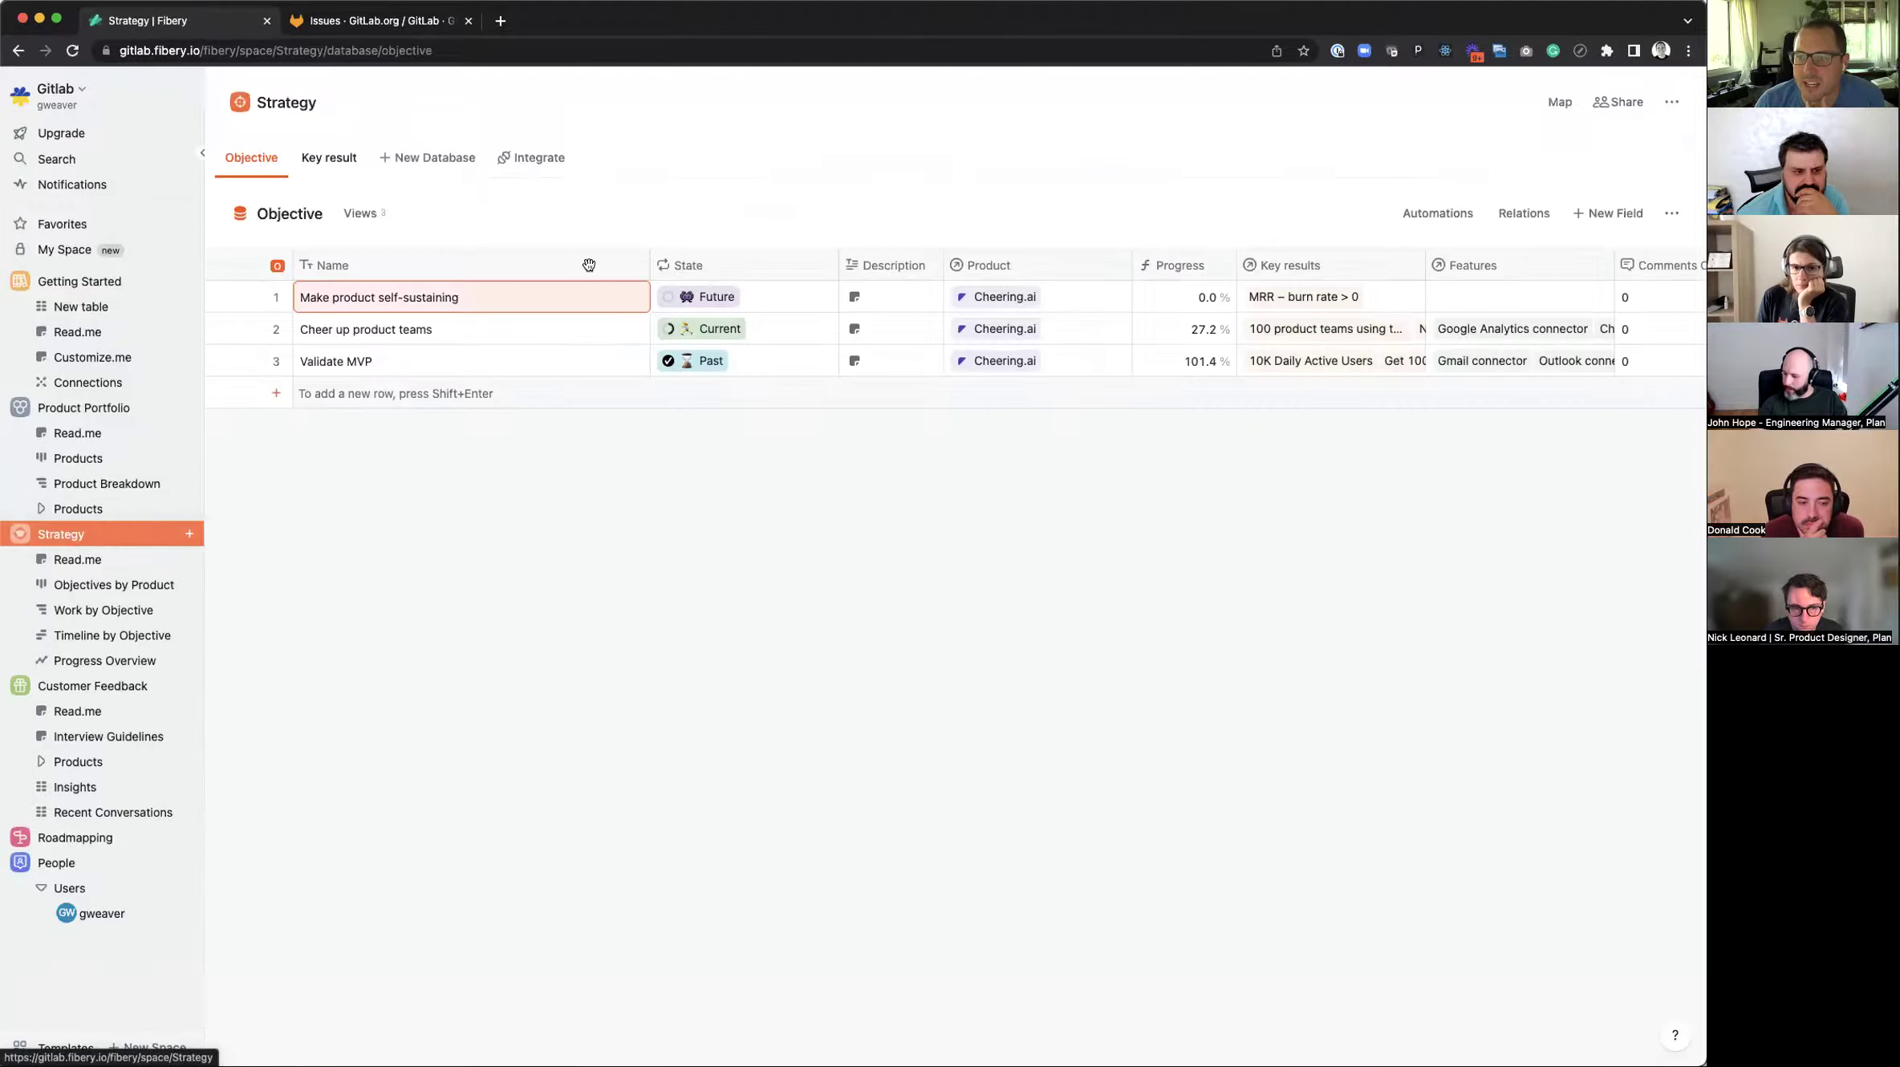
{"action": "left_click", "coordinate": [1614, 101]}
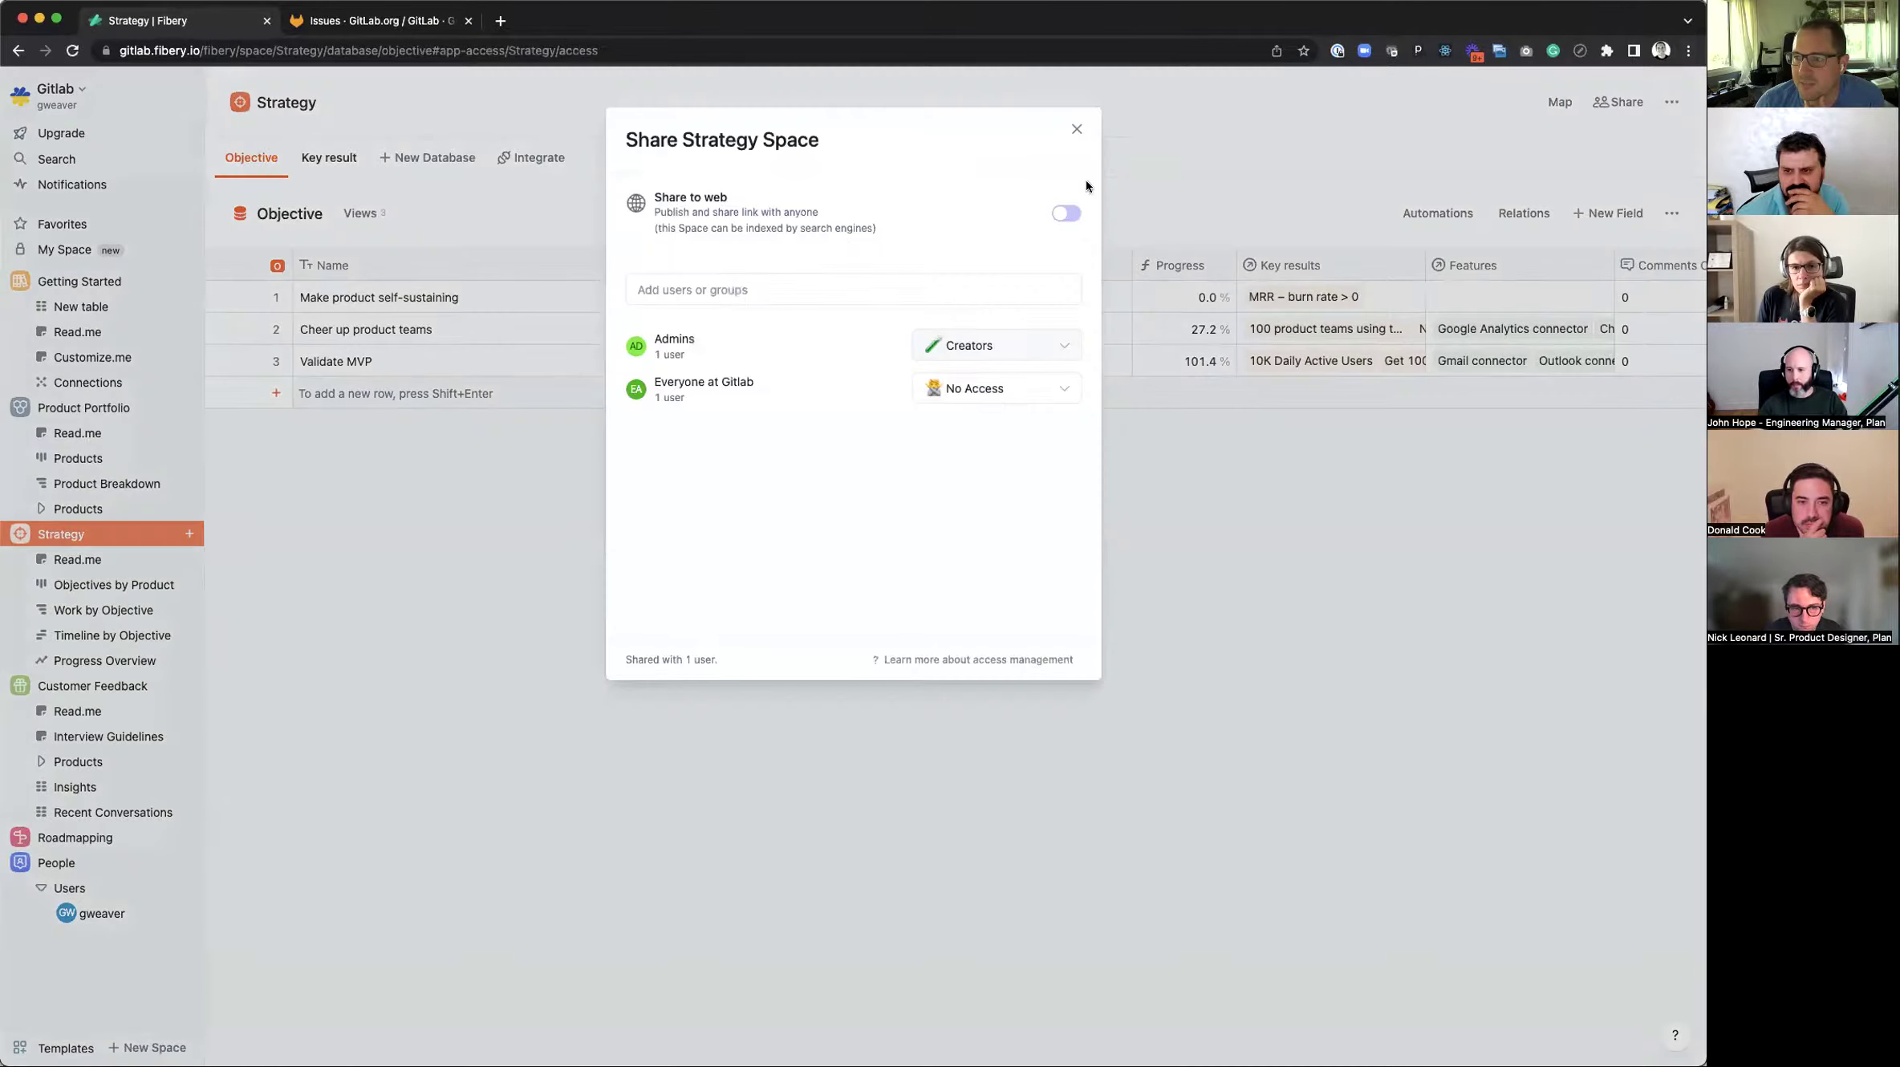
{"action": "left_click", "coordinate": [1044, 390]}
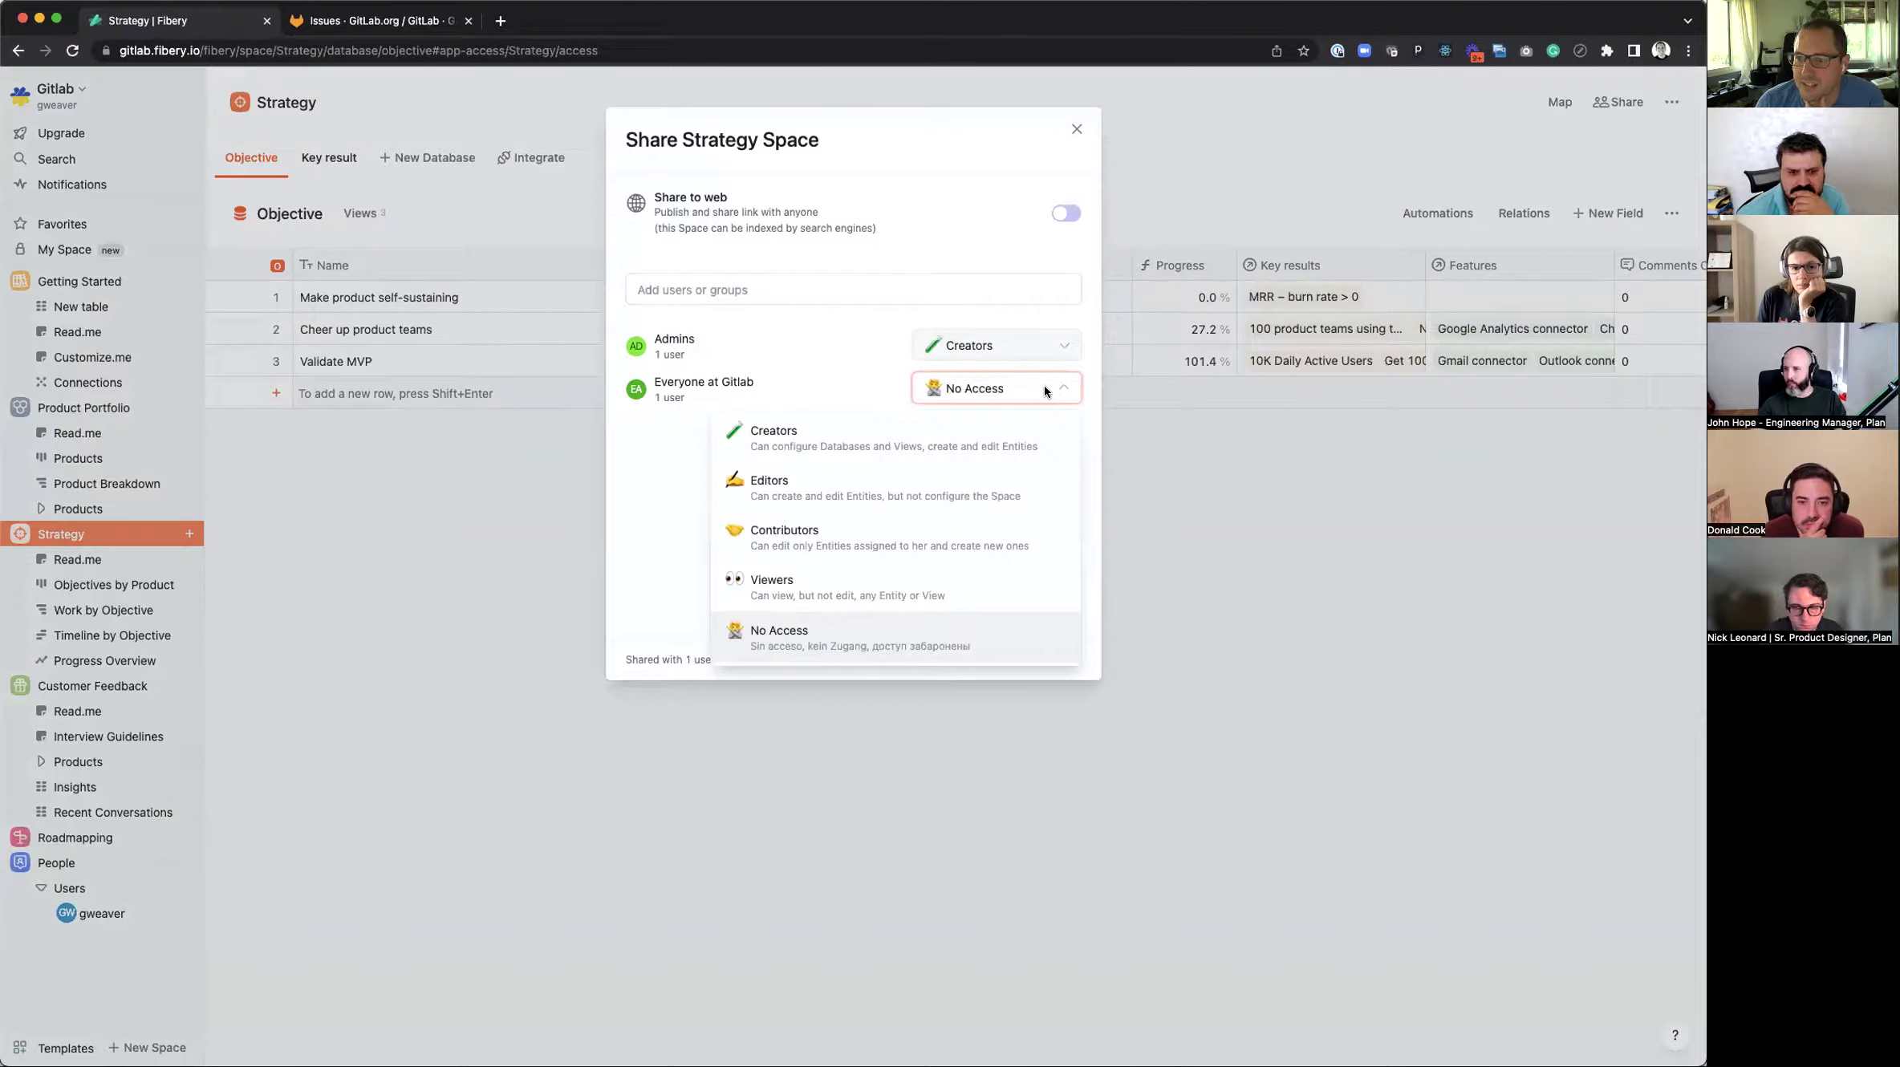
{"action": "left_click", "coordinate": [1045, 391]}
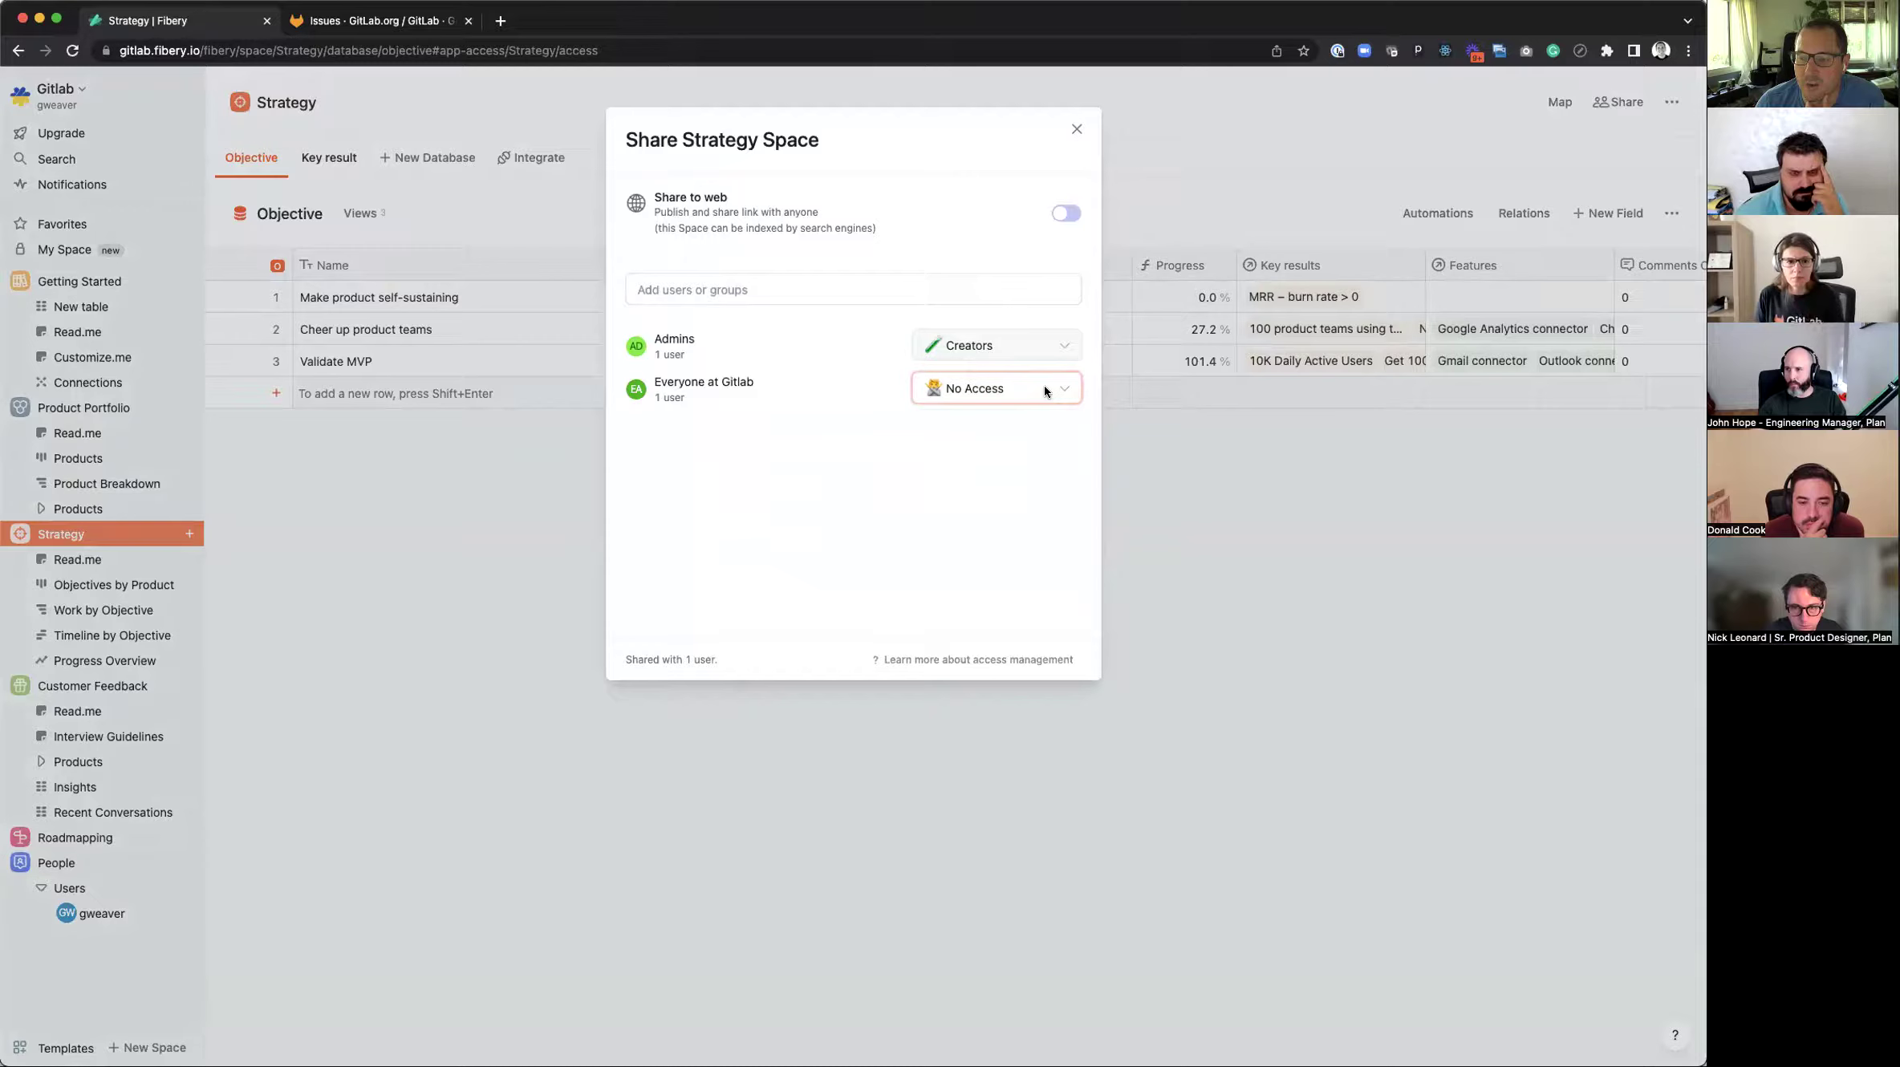
{"action": "left_click", "coordinate": [1075, 131]}
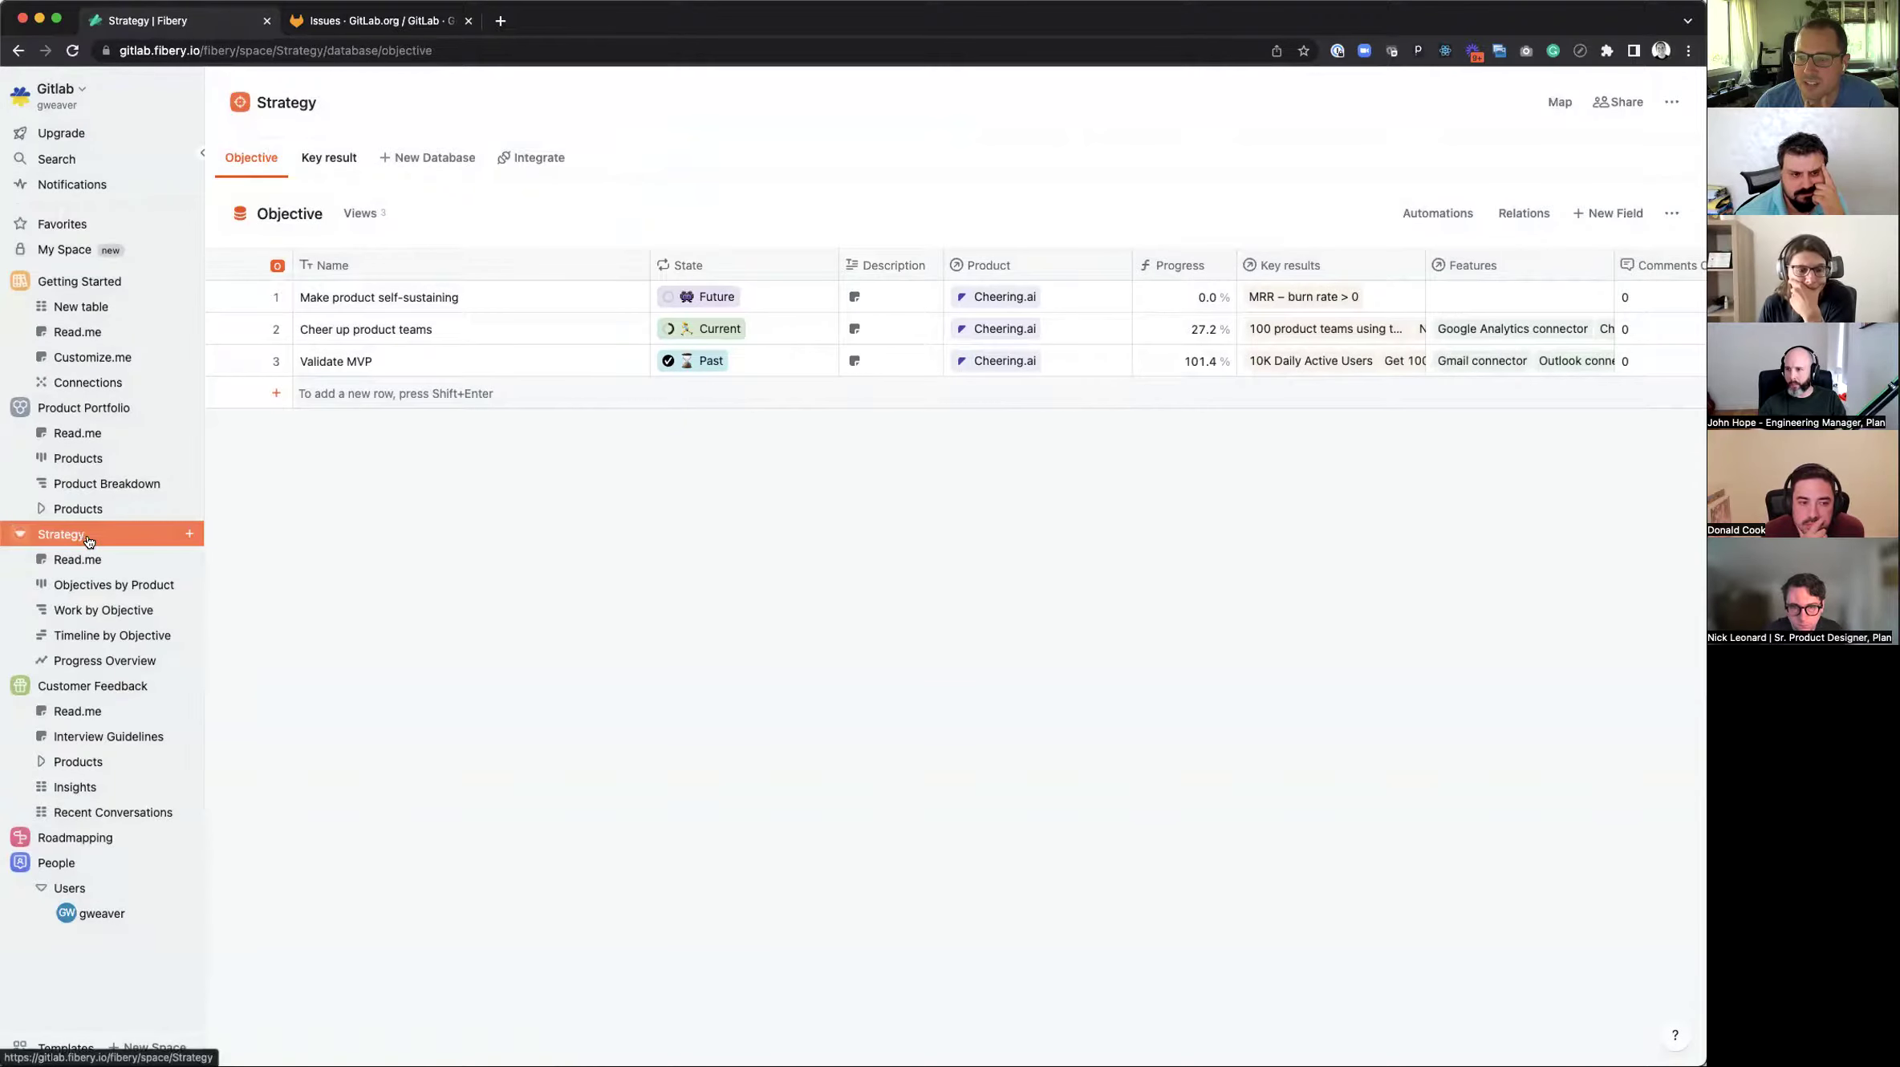
Step: View the Customer Feedback space, and expand Cheering.ai in Product Portfolio's Product Breakdown list to see its objectives
{"action": "left_click", "coordinate": [86, 692]}
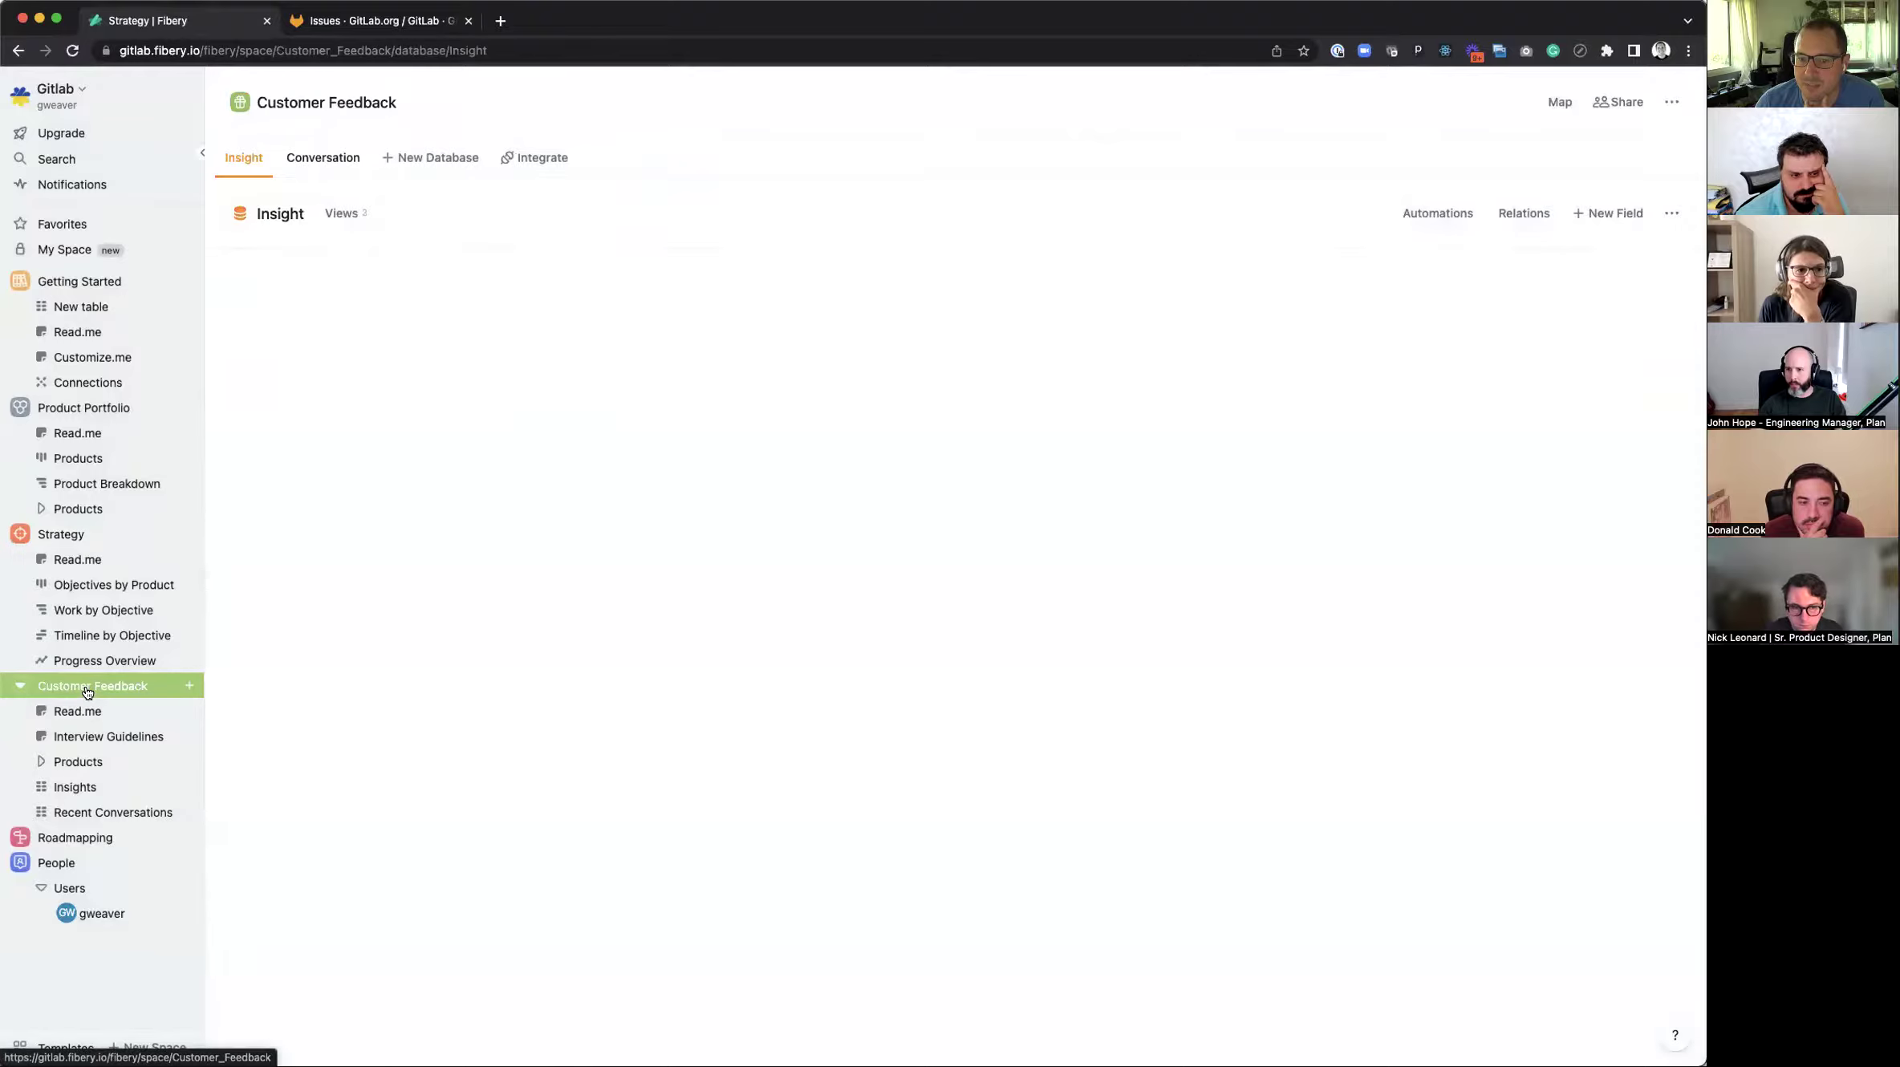
{"action": "left_click", "coordinate": [81, 408]}
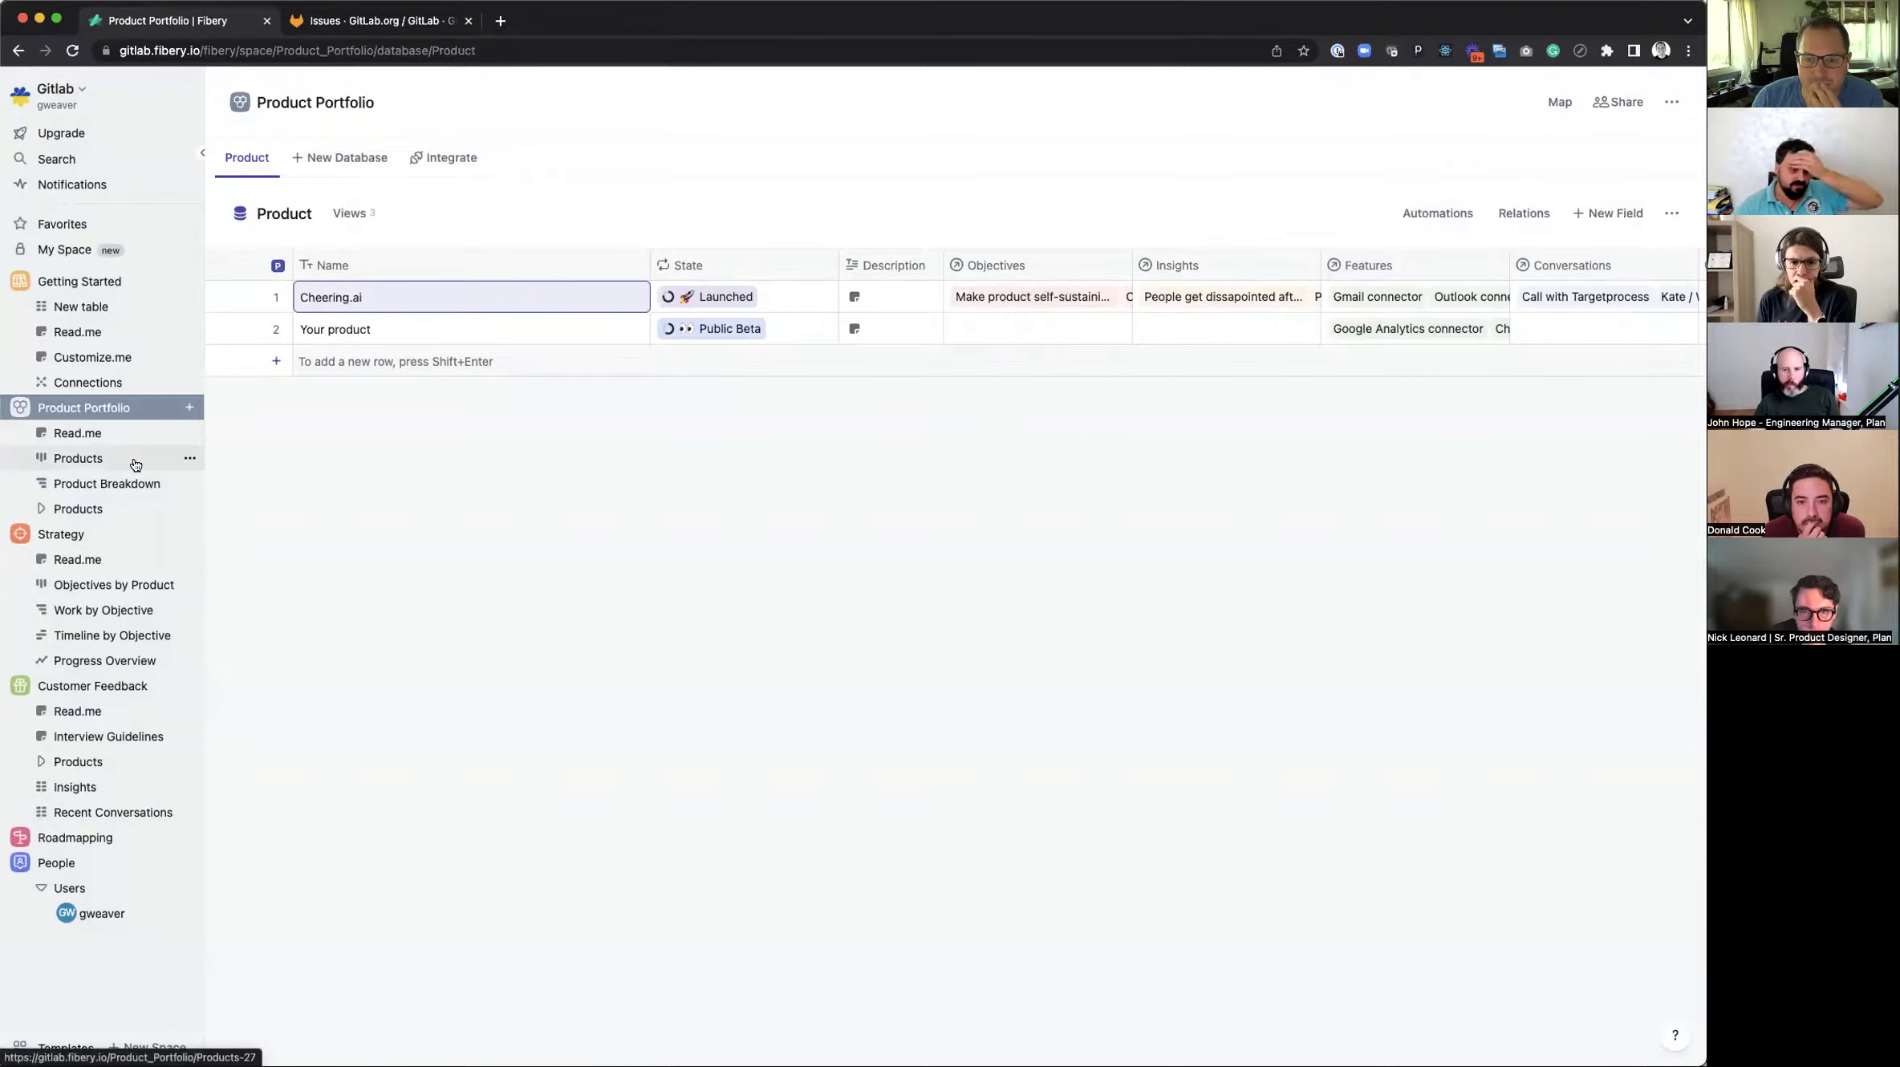
{"action": "left_click", "coordinate": [113, 483]}
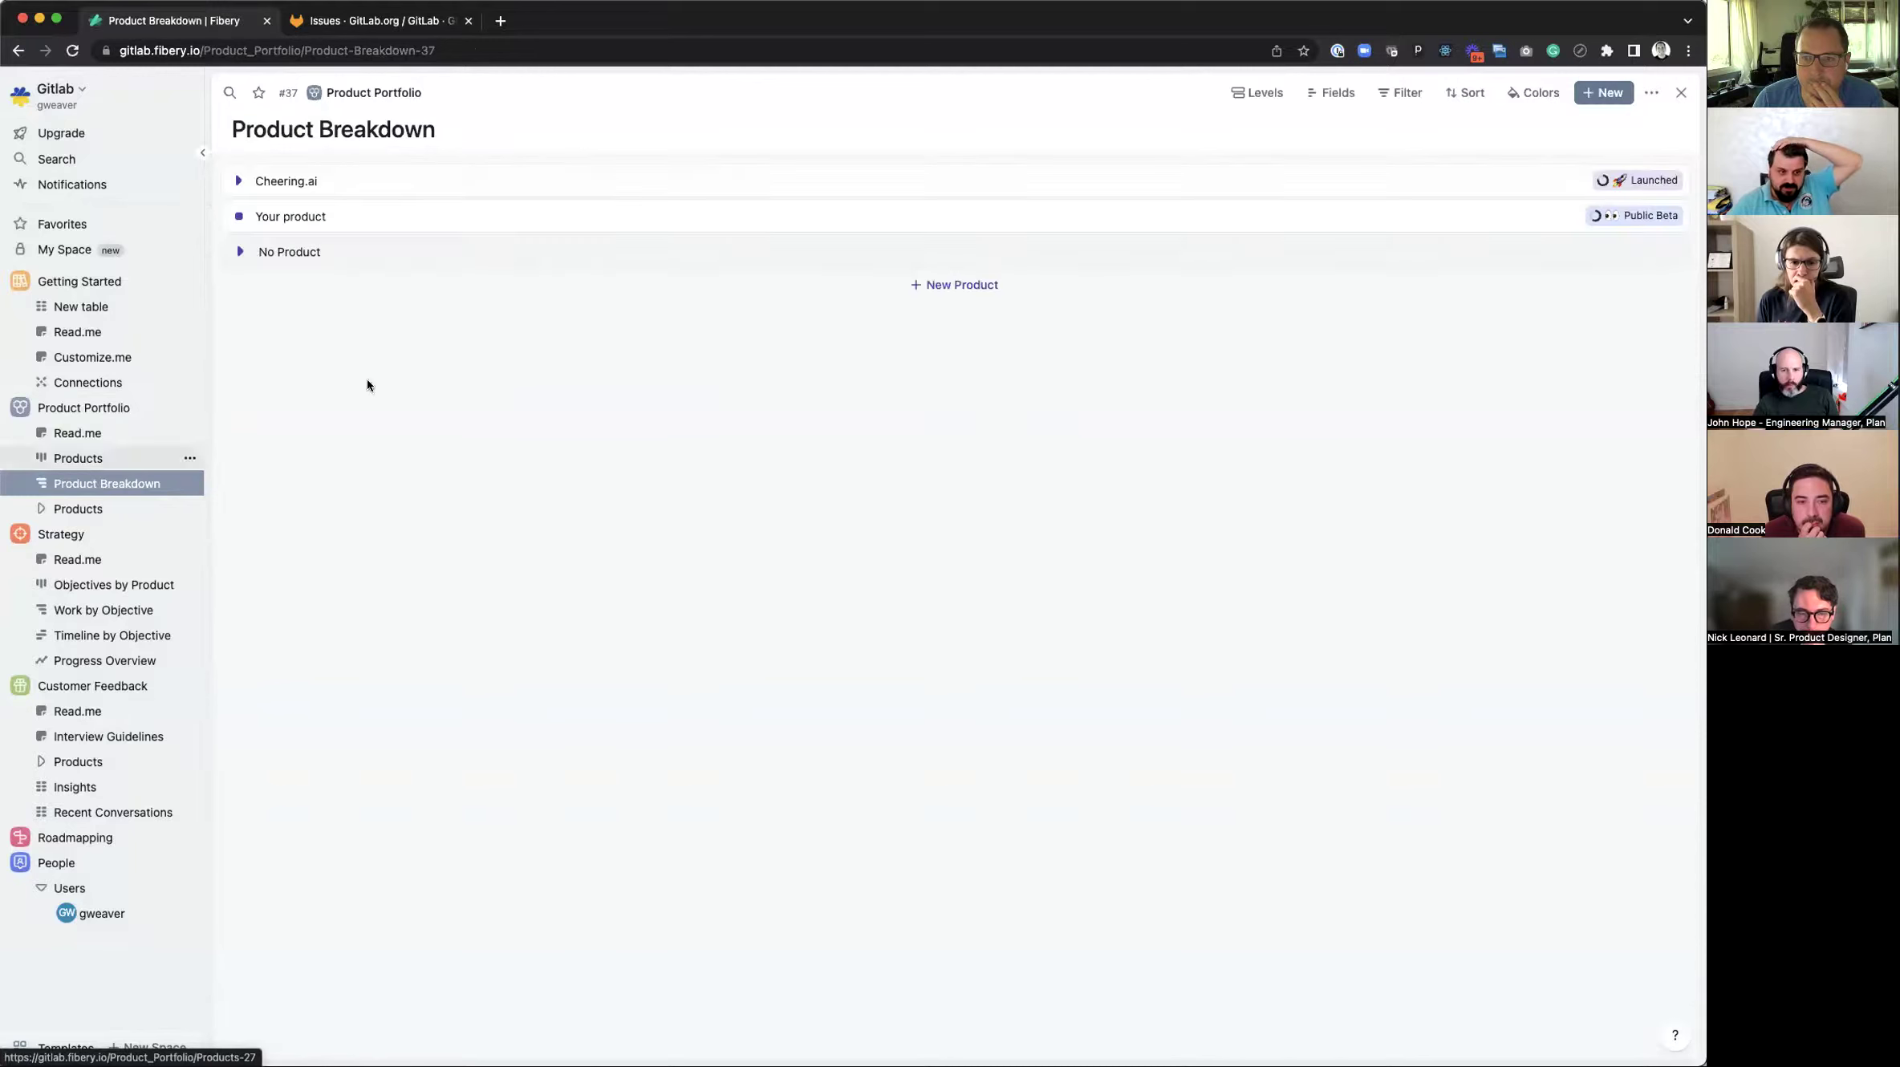
{"action": "left_click", "coordinate": [235, 181]}
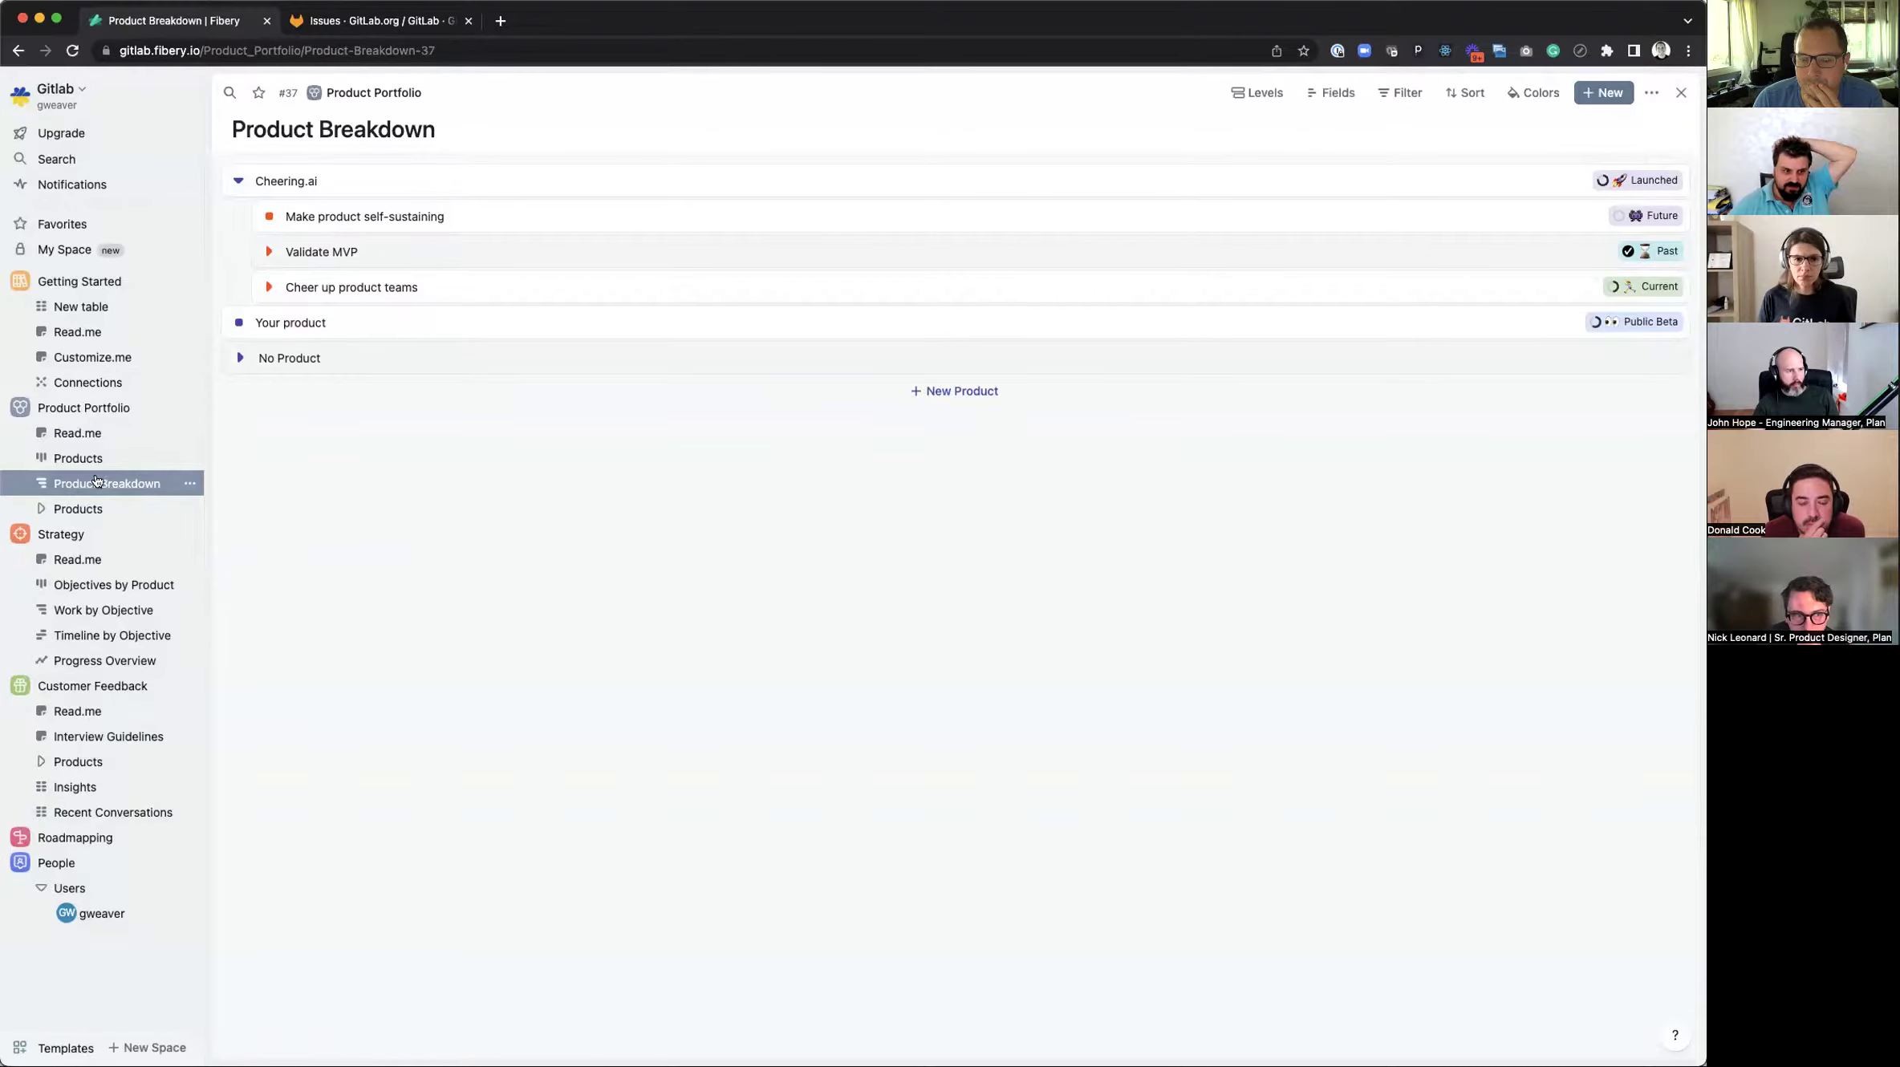
Step: Examine the Product database's field settings in Product Portfolio, including its relations, buttons and rules
{"action": "left_click", "coordinate": [88, 408]}
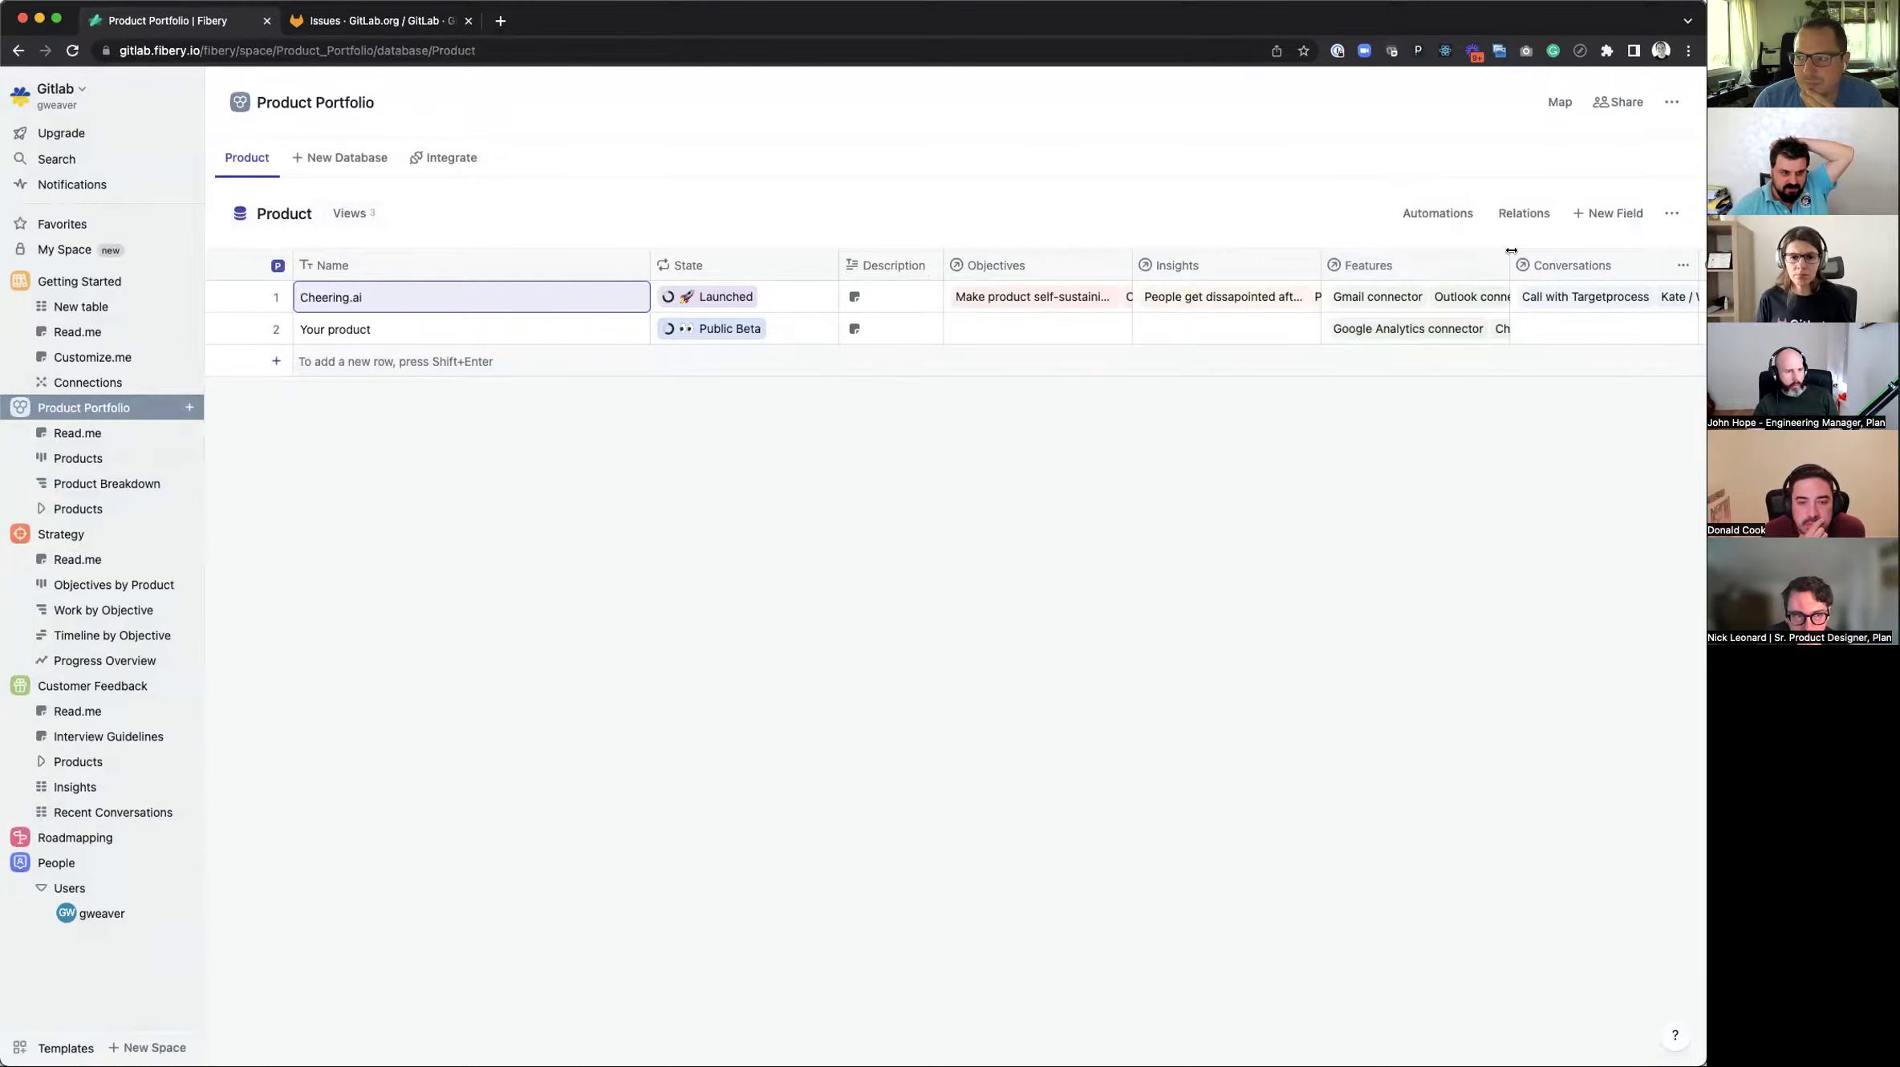
{"action": "left_click", "coordinate": [1671, 213]}
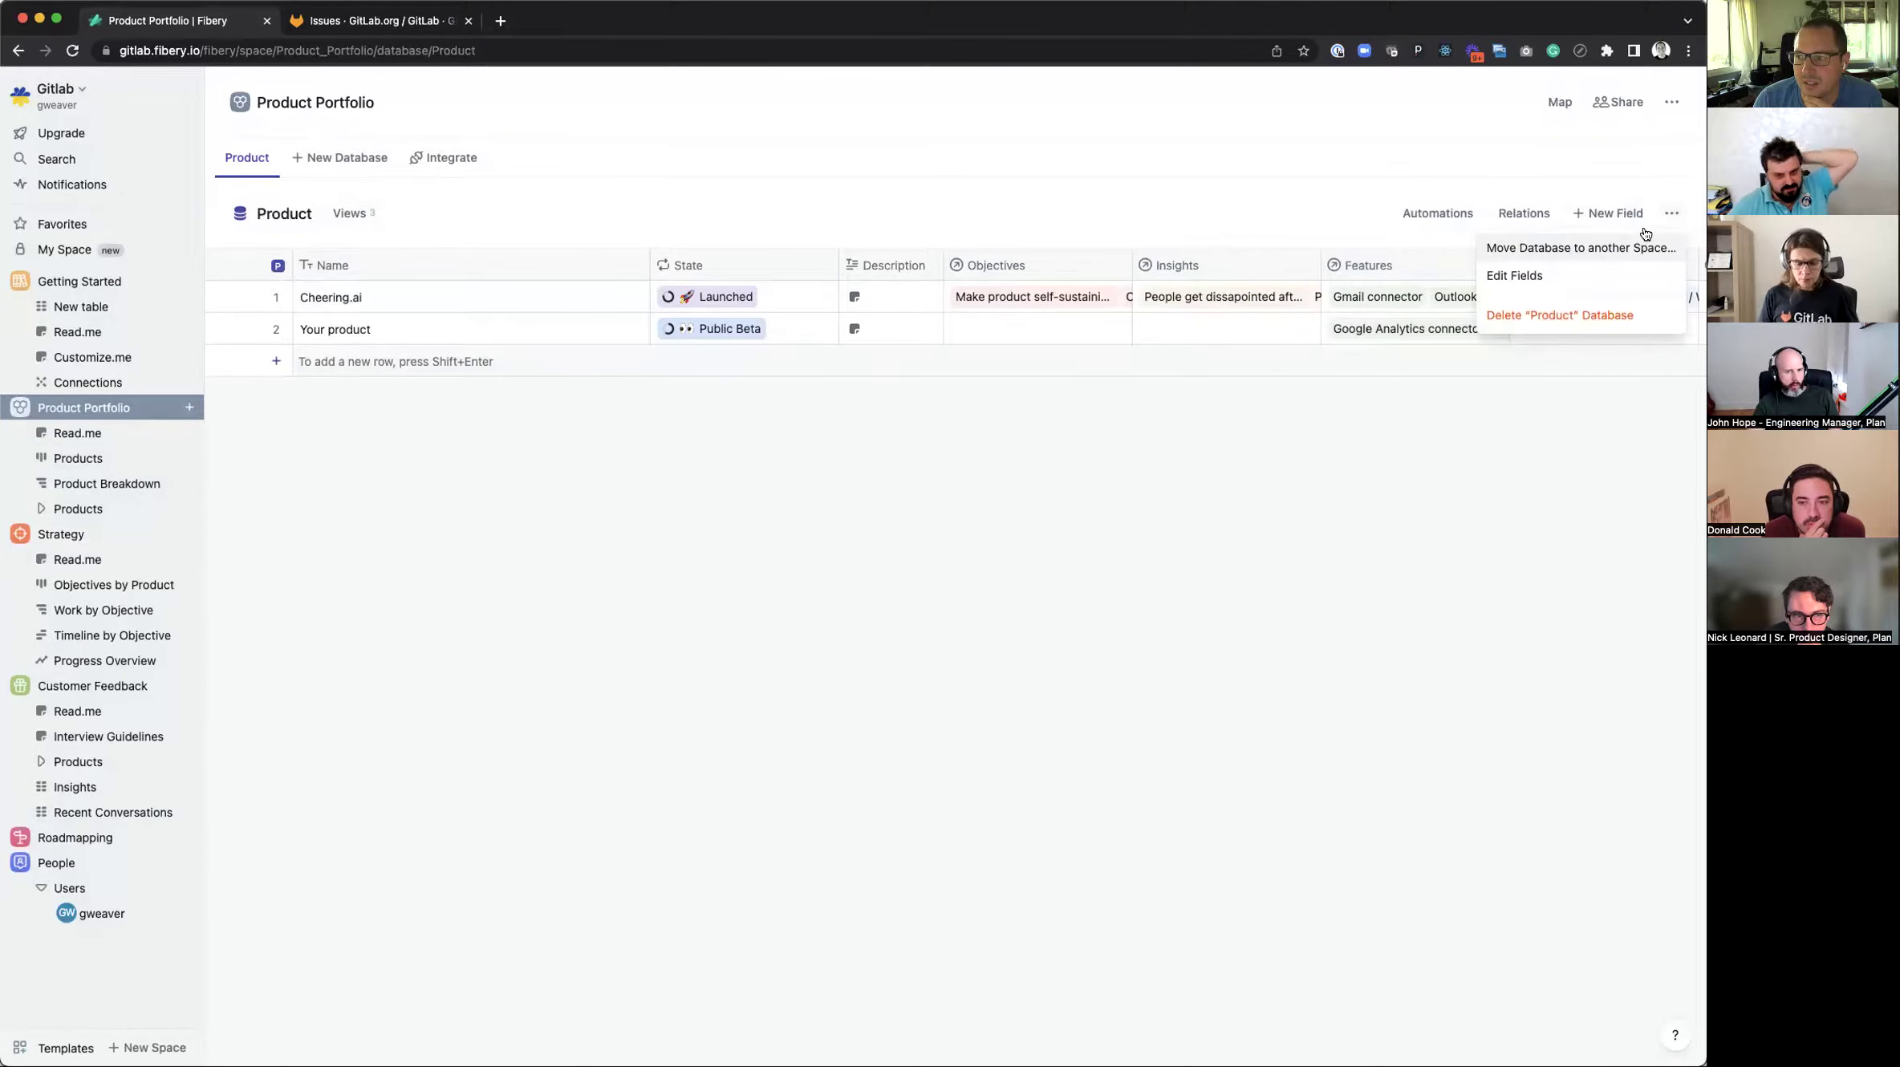
{"action": "left_click", "coordinate": [1495, 273]}
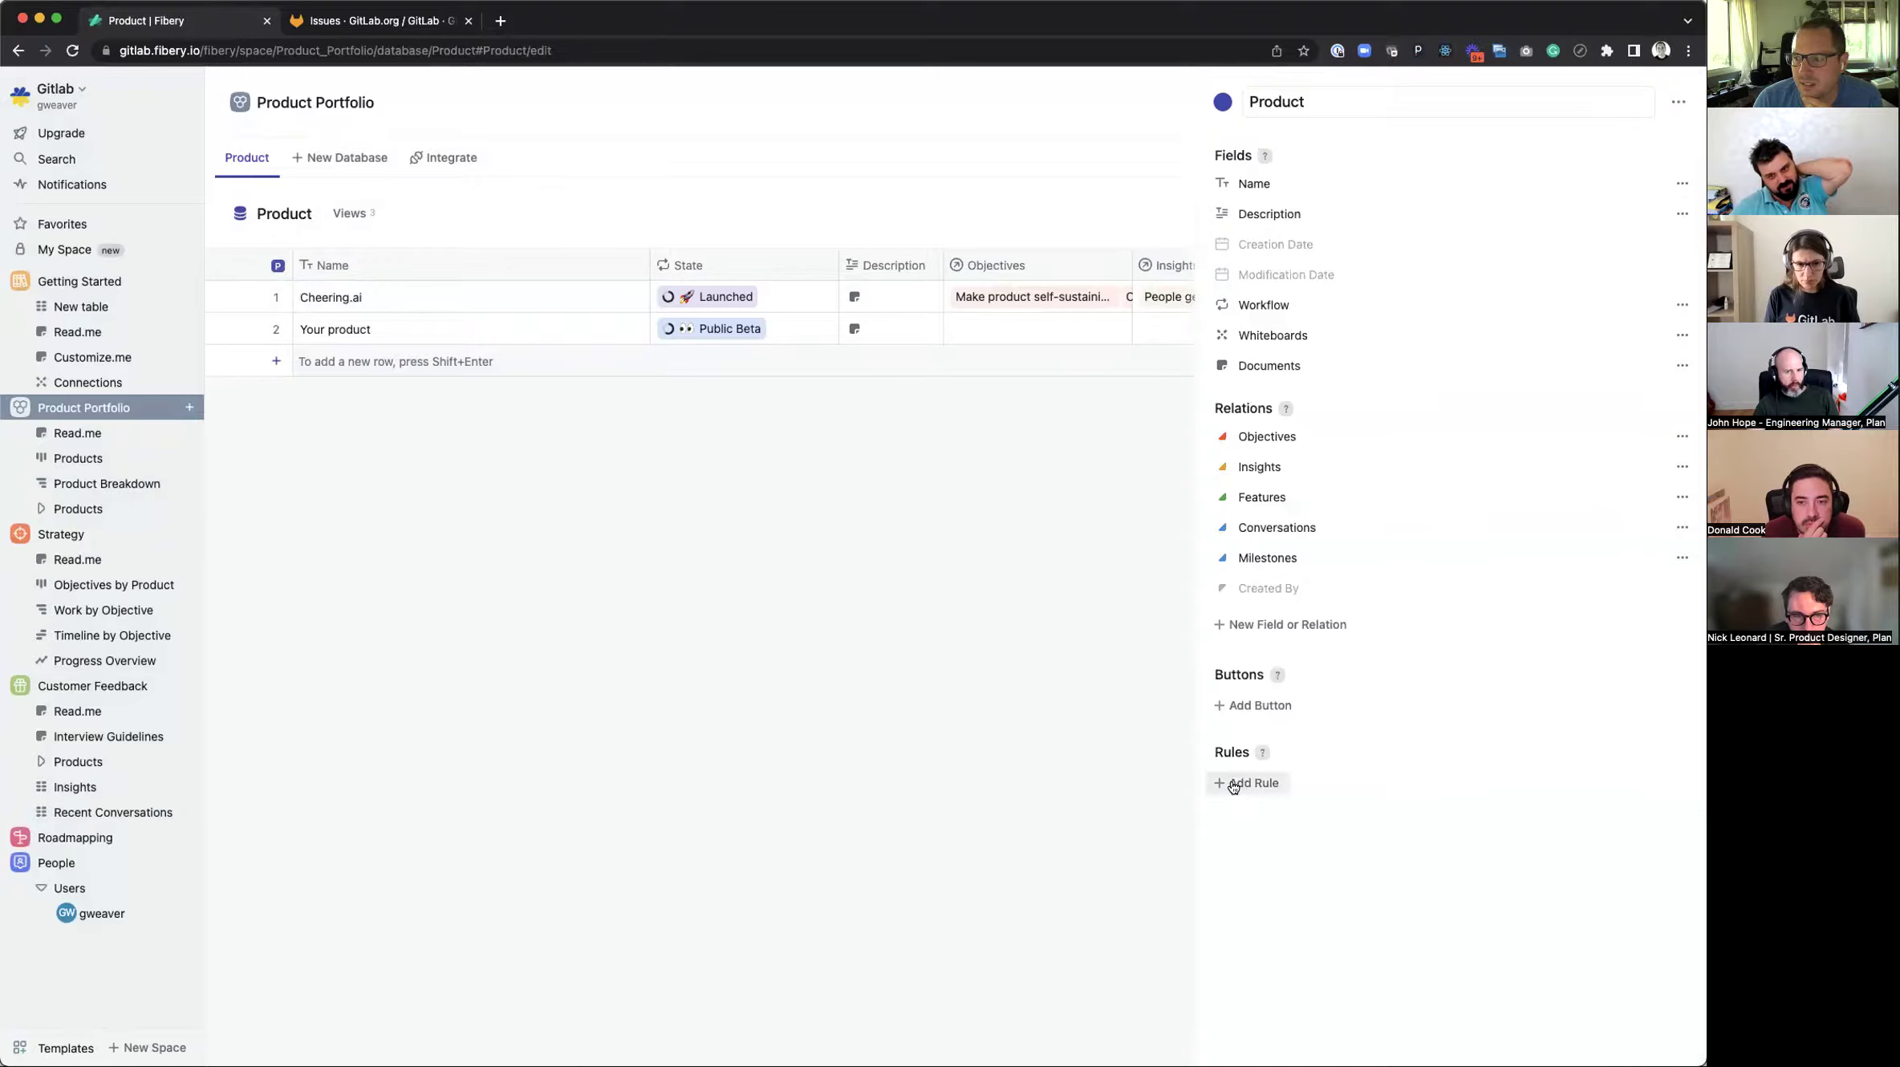
{"action": "left_click", "coordinate": [858, 149]}
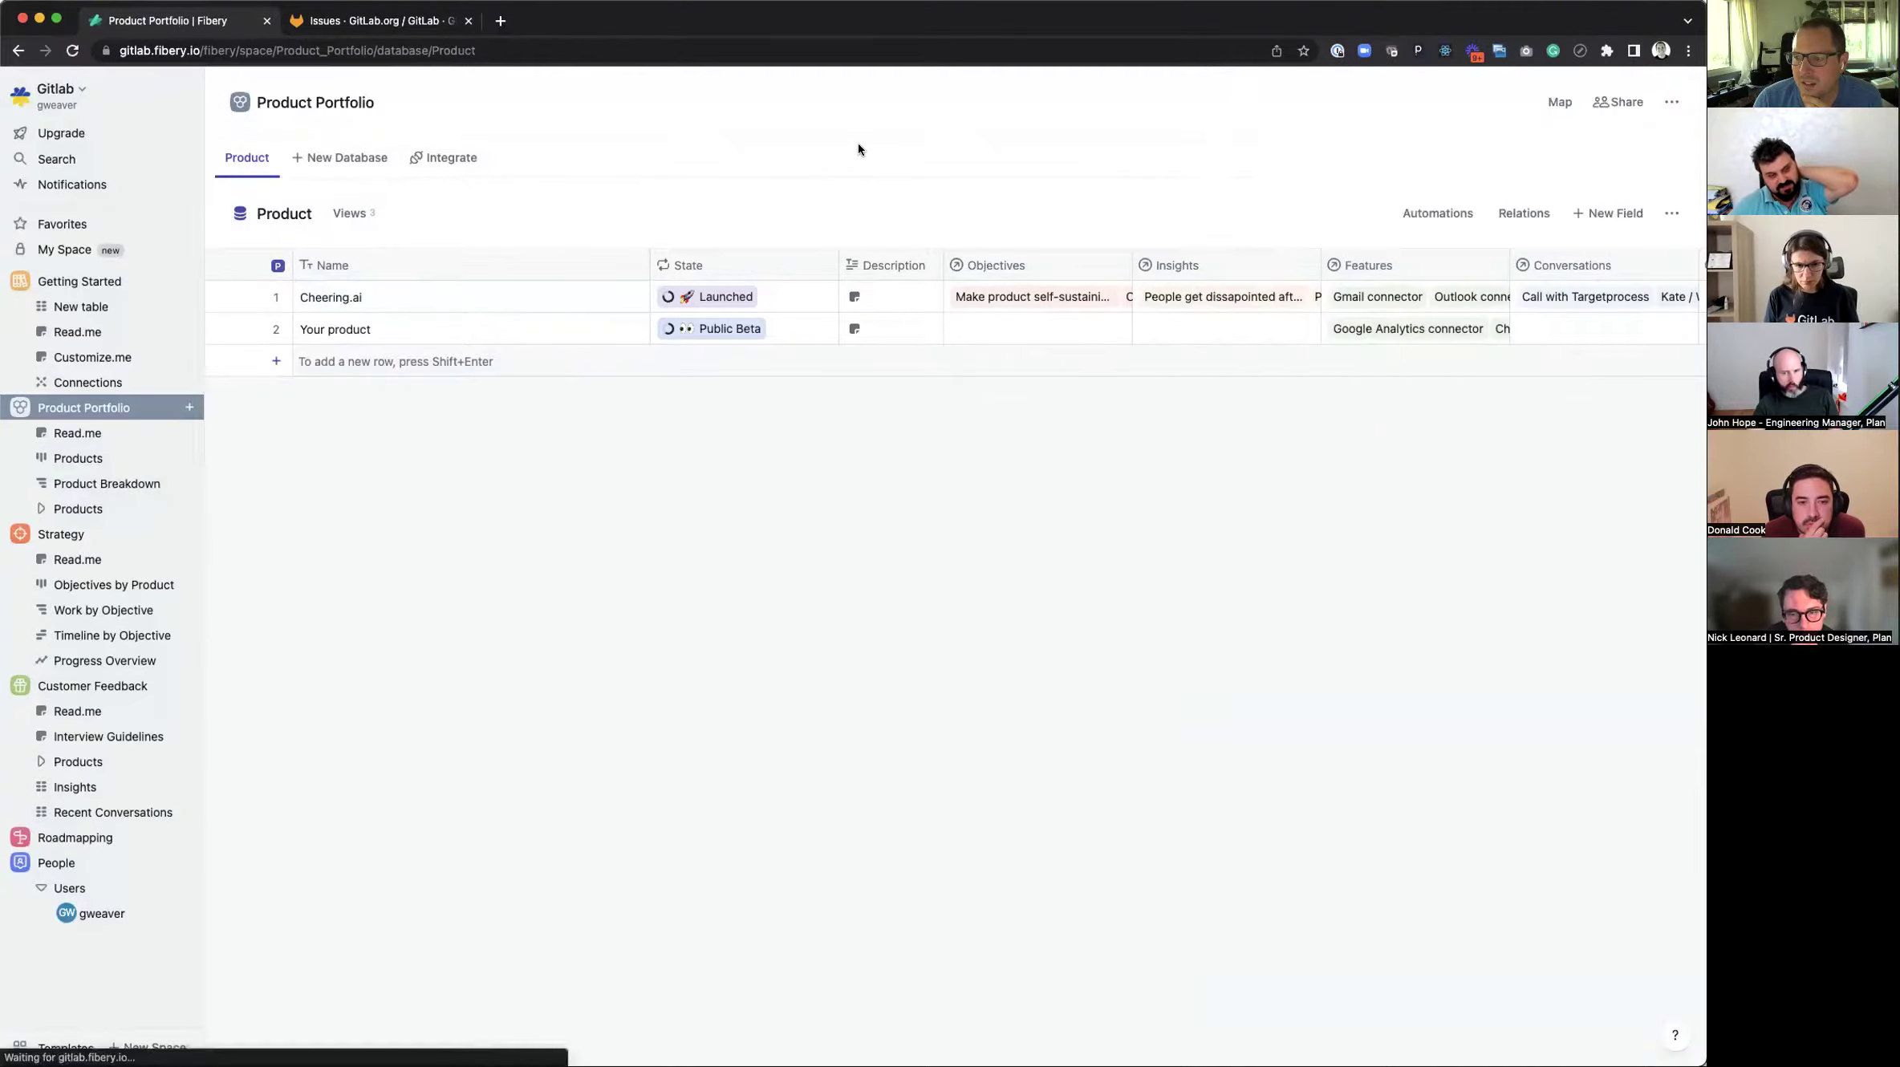